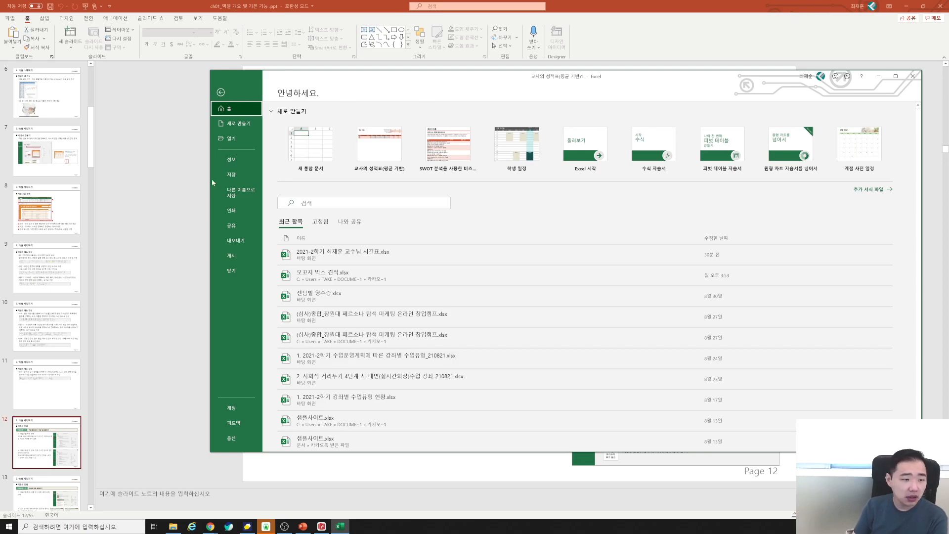
Choose Save As in Backstage to save the grade book under a new name.
click(233, 191)
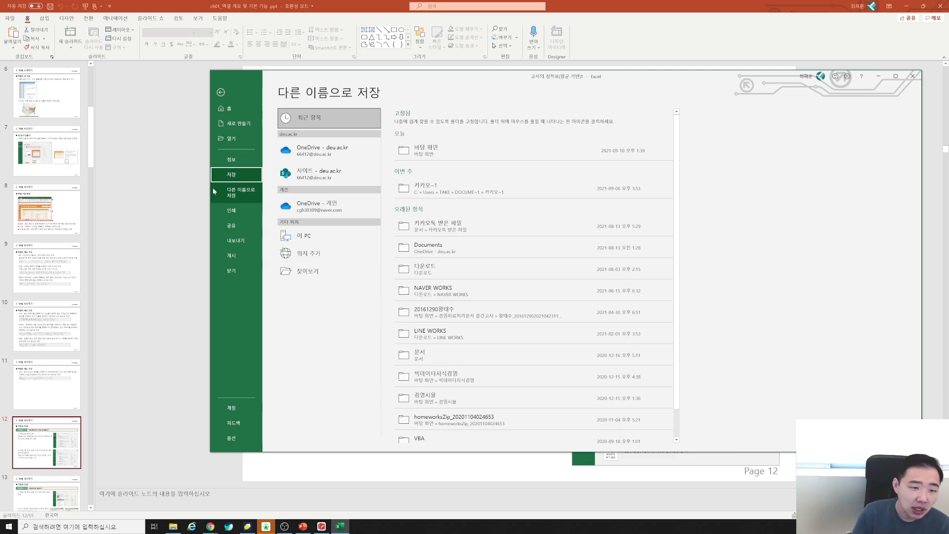
Compare the OneDrive and school save locations, then open the Save As dialog for This PC.
click(214, 190)
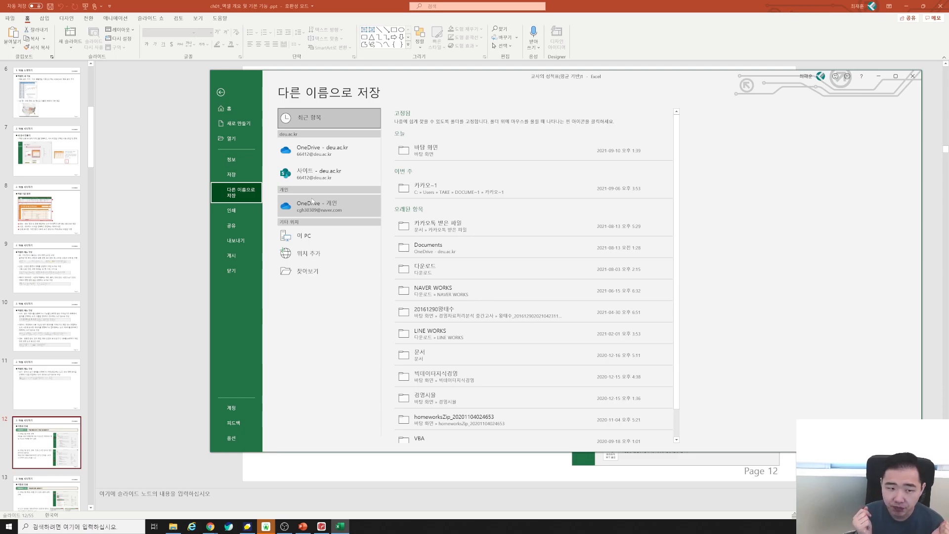
click(806, 76)
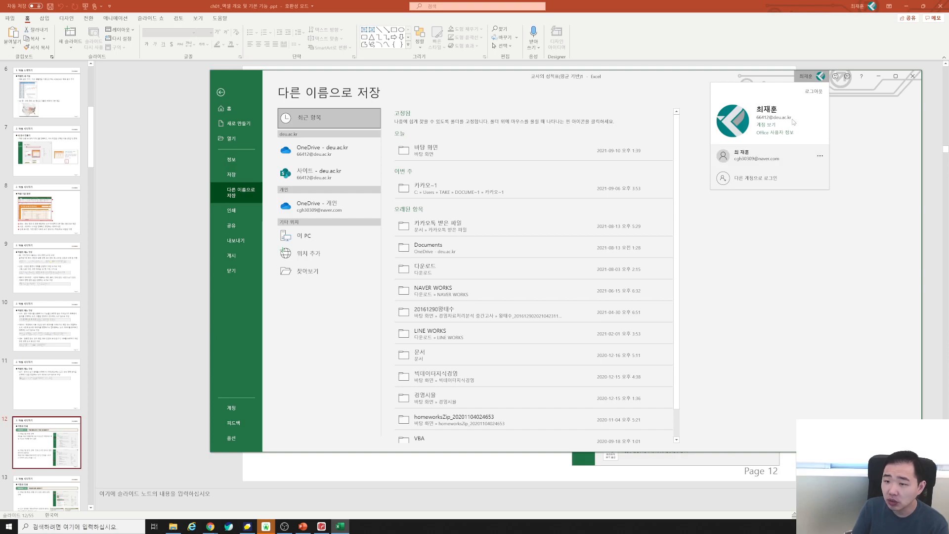
key(Escape)
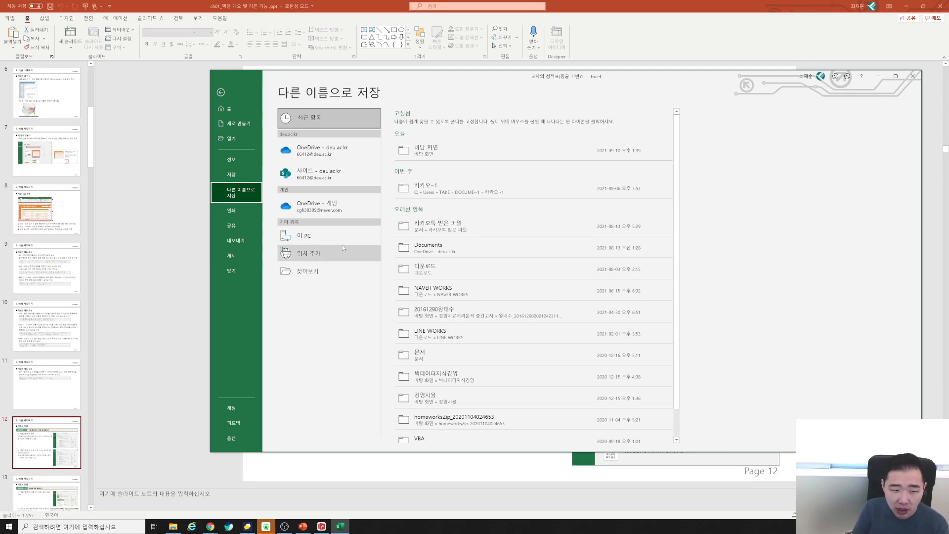
click(336, 205)
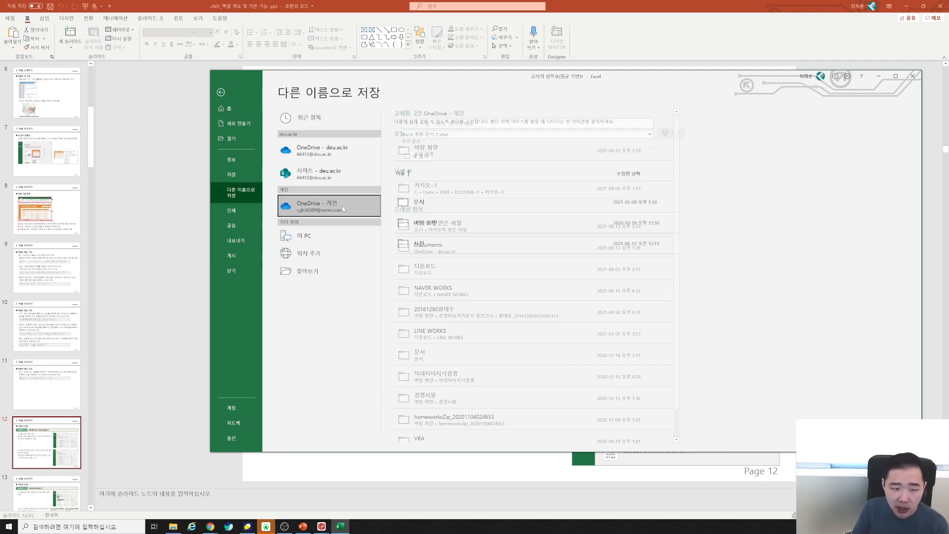
click(333, 154)
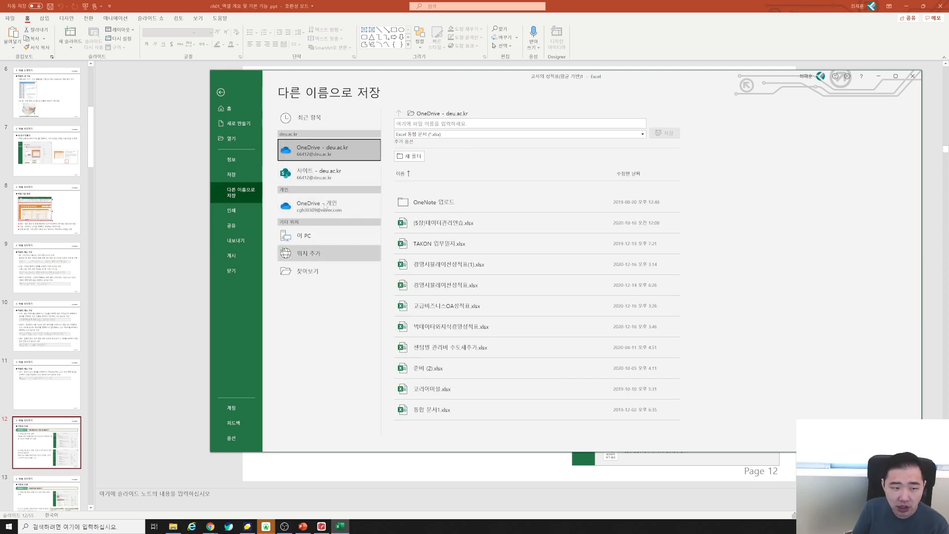
click(341, 173)
click(344, 157)
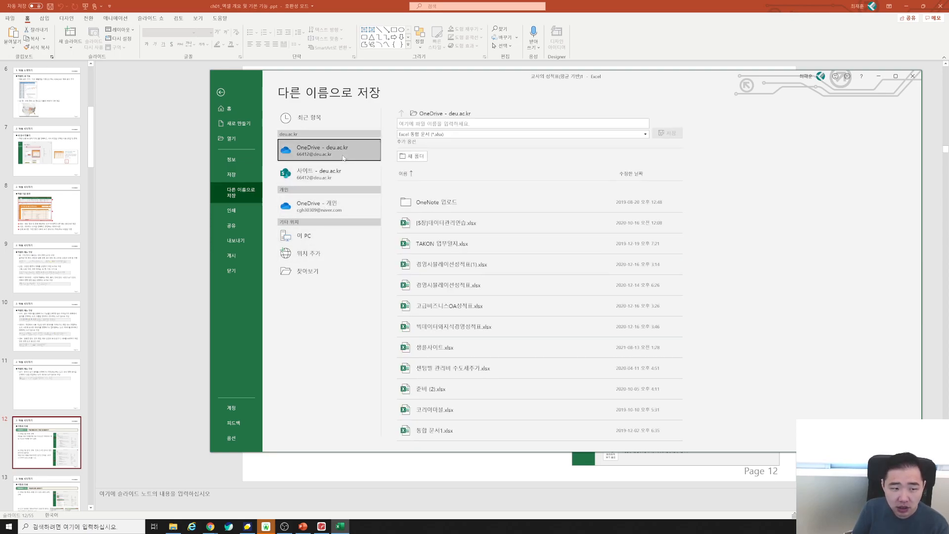
click(336, 205)
click(336, 179)
click(336, 157)
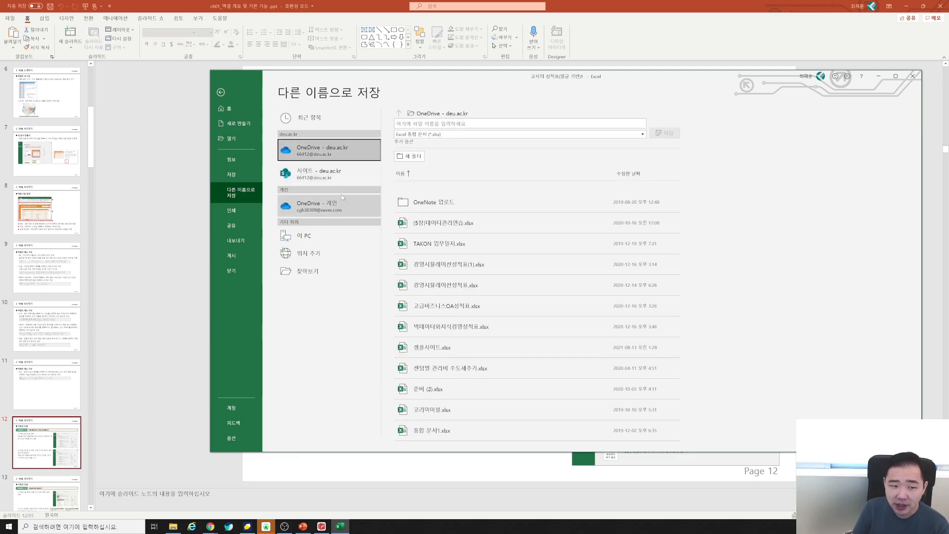
click(343, 200)
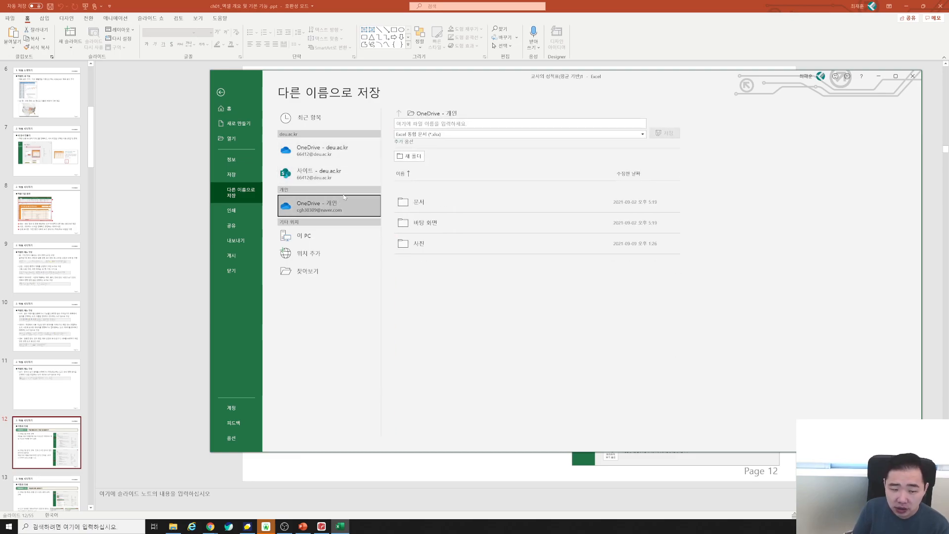
double_click(331, 233)
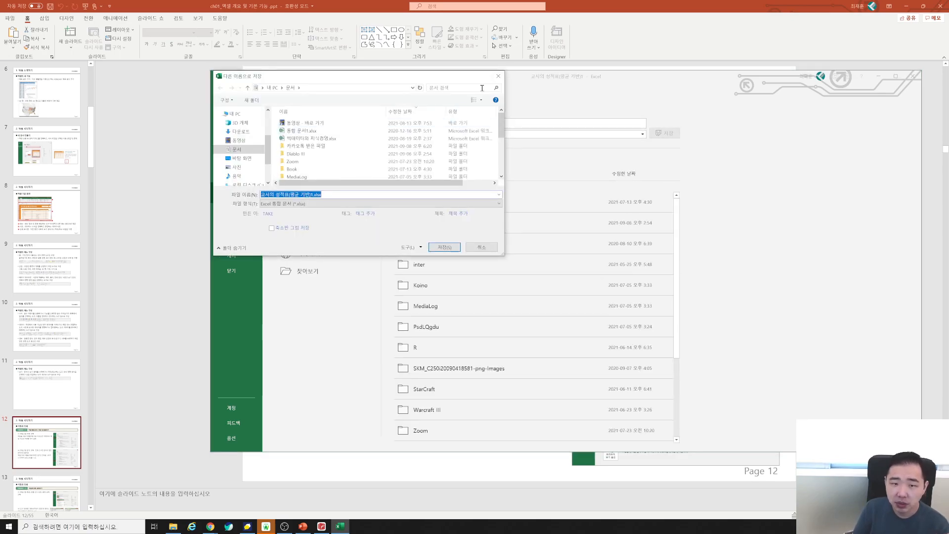
Reopen Save As for This PC and save as 교사의 성적표(평균 기반)1.xlsx in Documents.
click(498, 76)
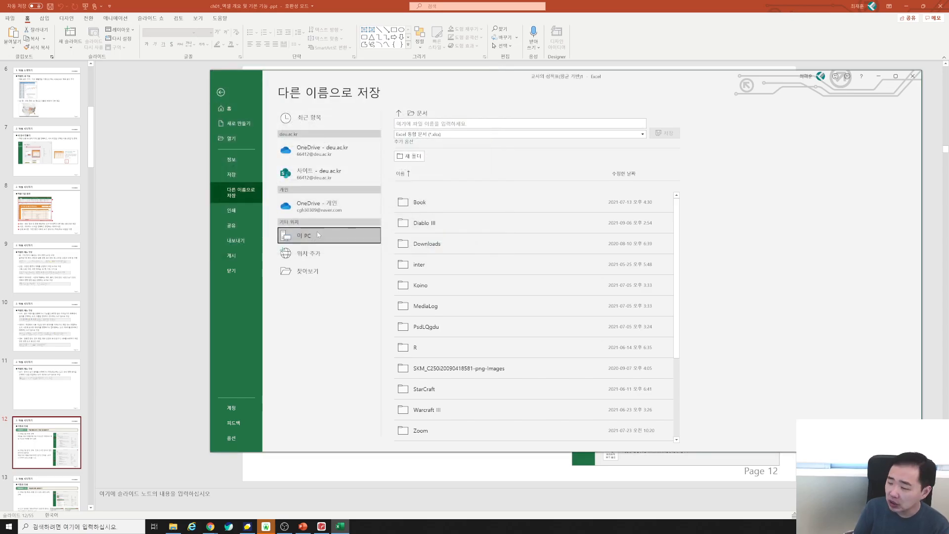
click(331, 212)
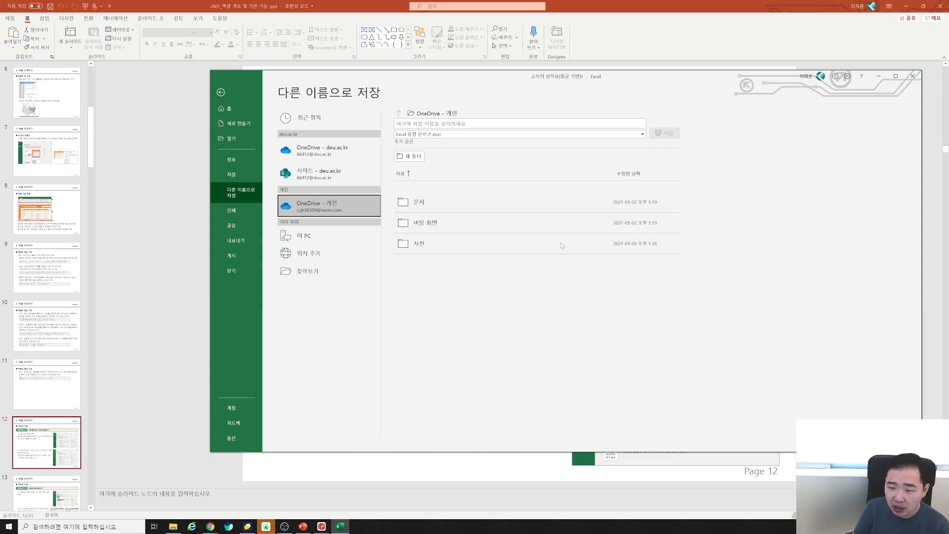
click(314, 240)
double_click(319, 240)
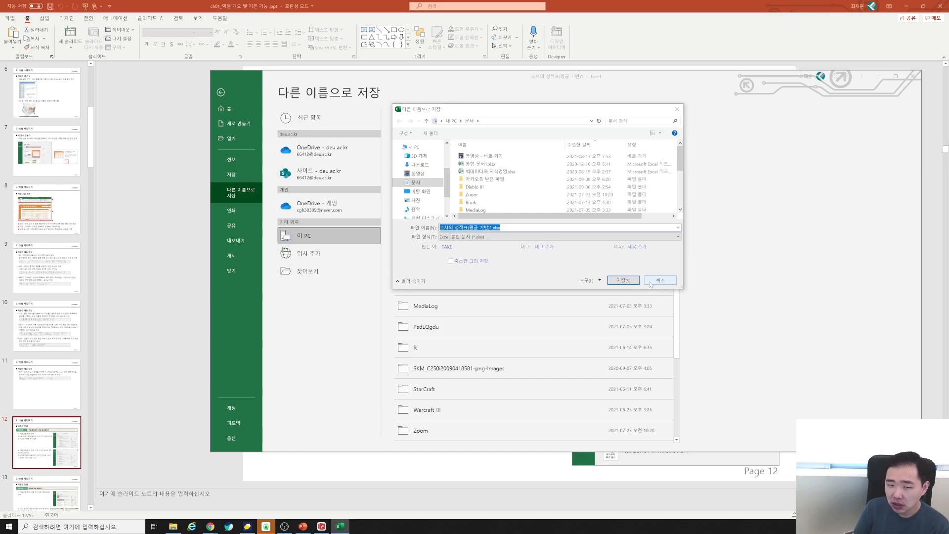
click(625, 280)
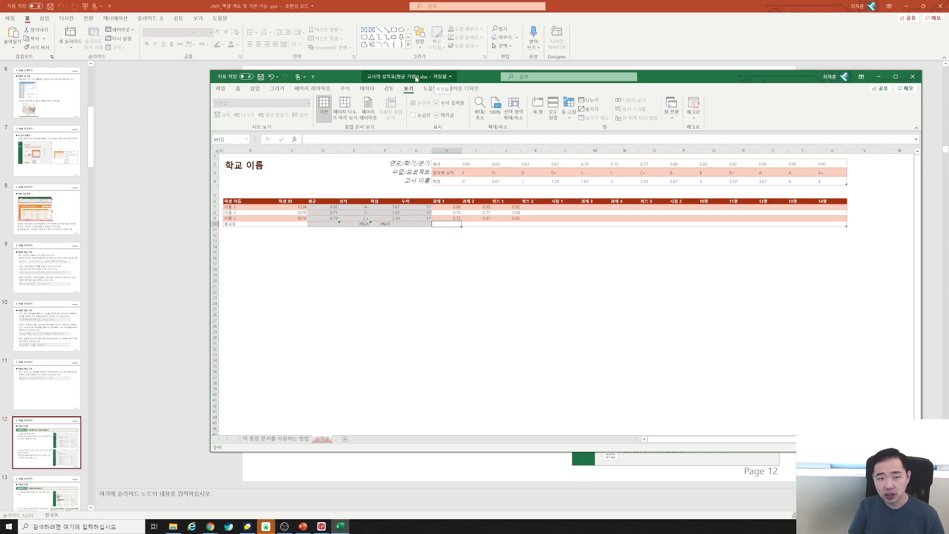
Check the saved file's name and location from the title bar, then return to the File page.
click(414, 78)
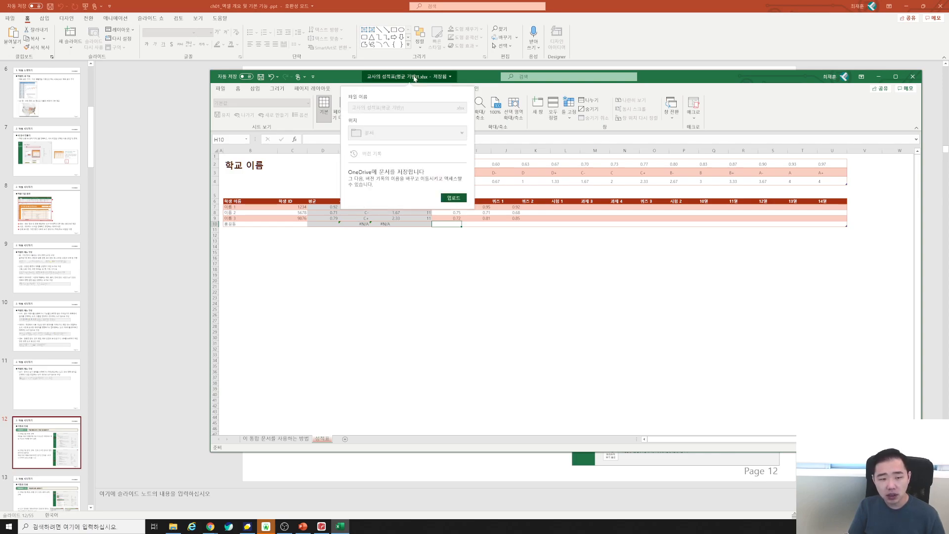
click(228, 88)
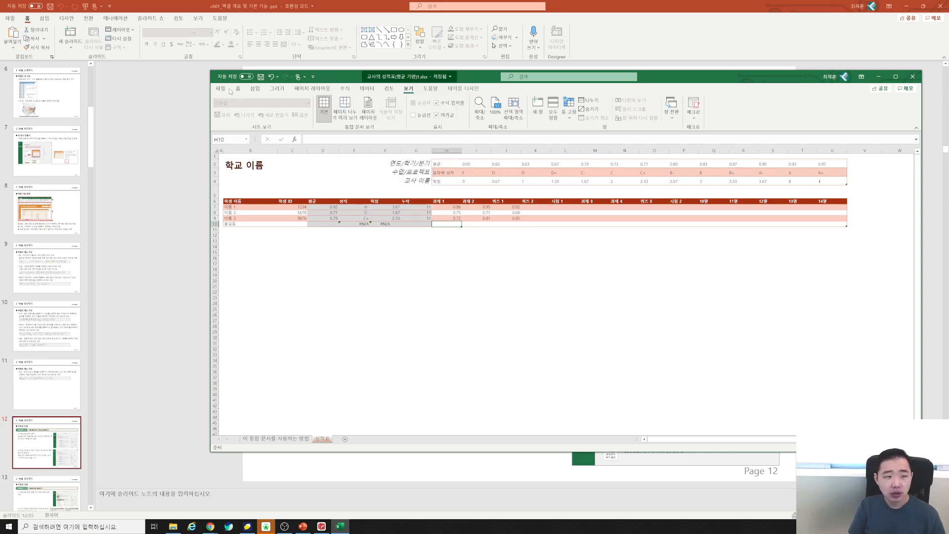
click(236, 171)
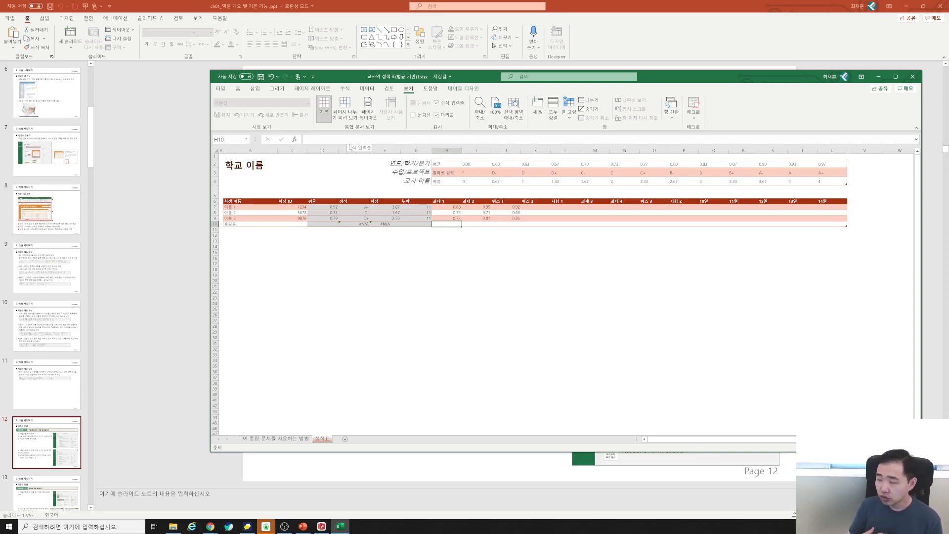
Open the Save As dialog for This PC from the File page.
click(220, 88)
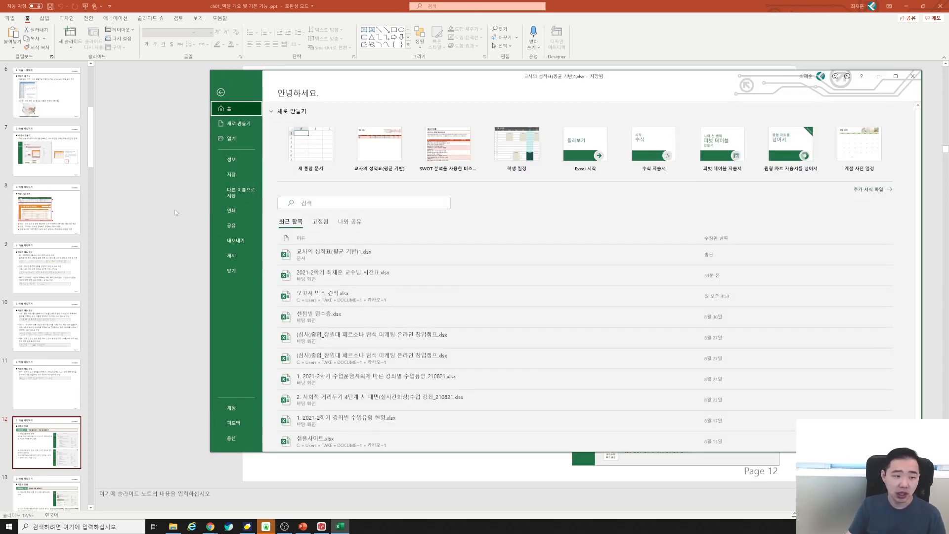
click(240, 192)
click(322, 237)
click(324, 241)
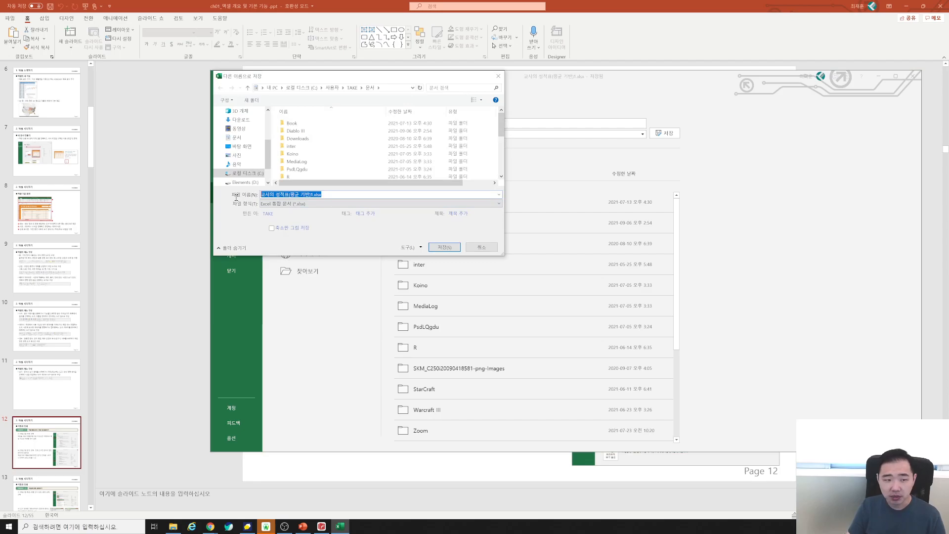
Keep Excel Workbook (*.xlsx), replace the old file name with a new name, and save.
click(294, 203)
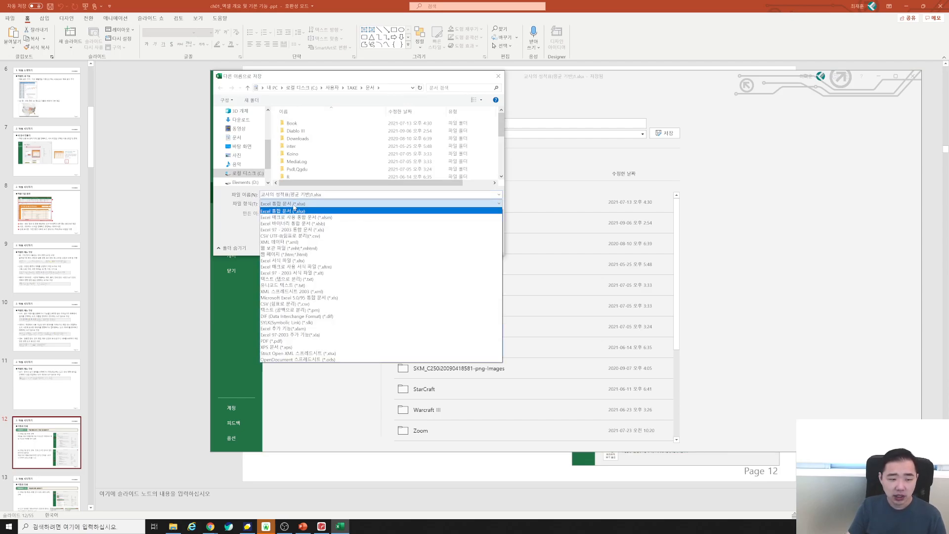
click(294, 208)
click(331, 194)
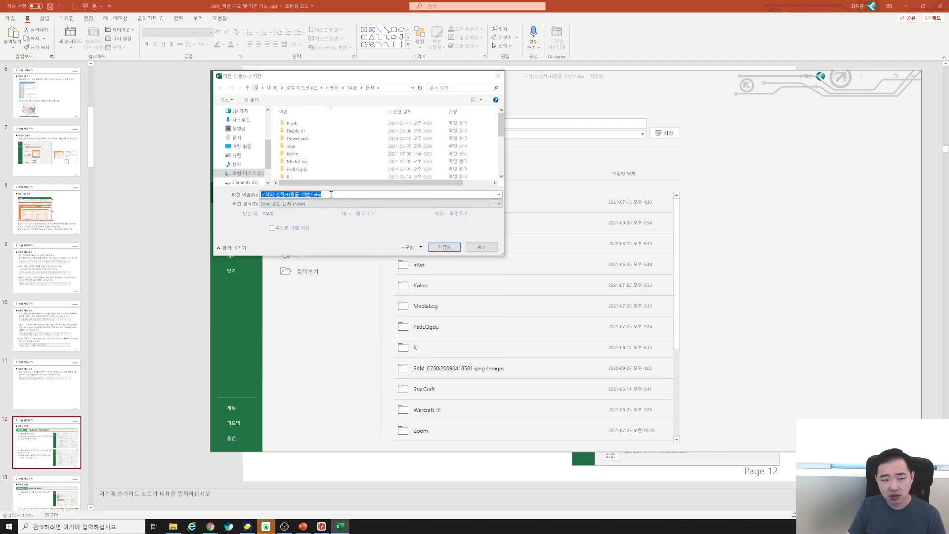
click(341, 194)
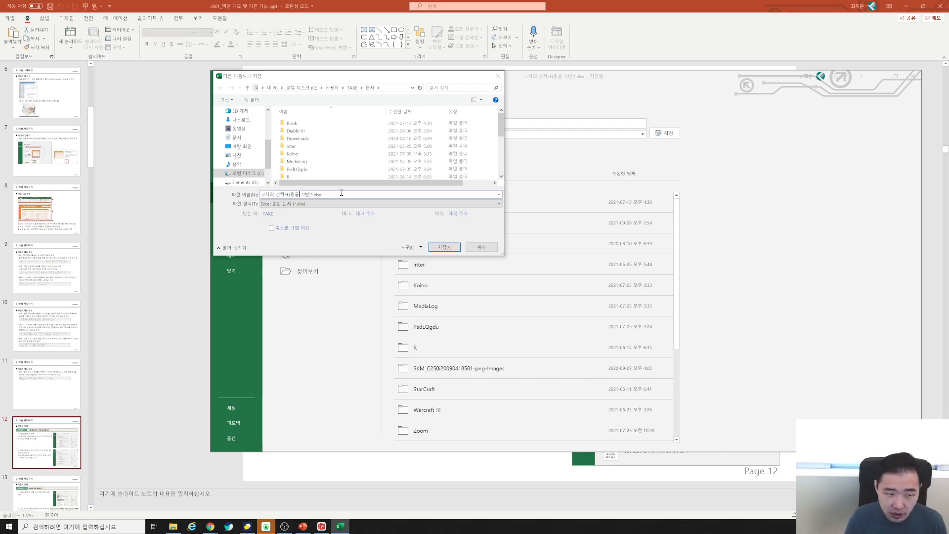
key(Delete)
key(Delete)
key(Delete)
key(Delete)
key(Delete)
key(Delete)
key(Delete)
key(Delete)
key(Delete)
key(Delete)
key(Delete)
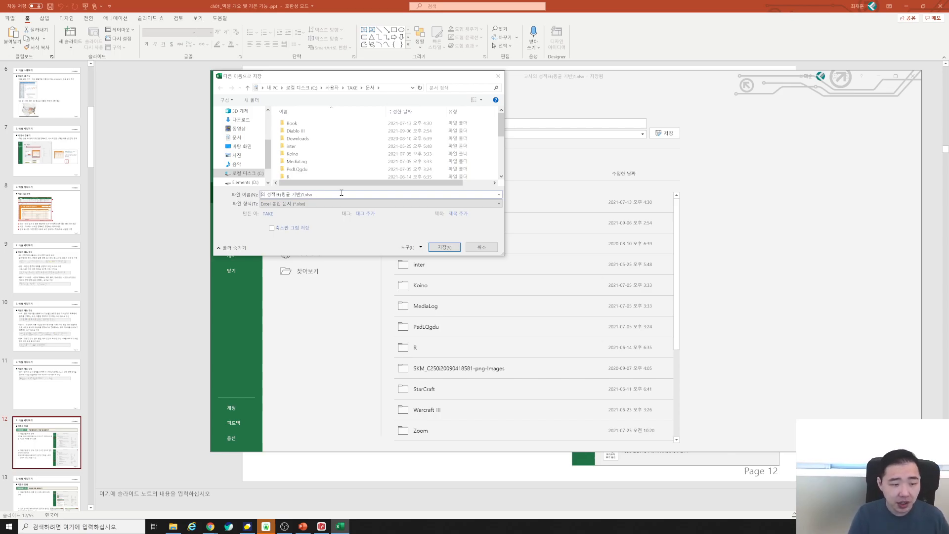
key(Delete)
key(Delete)
key(Delete)
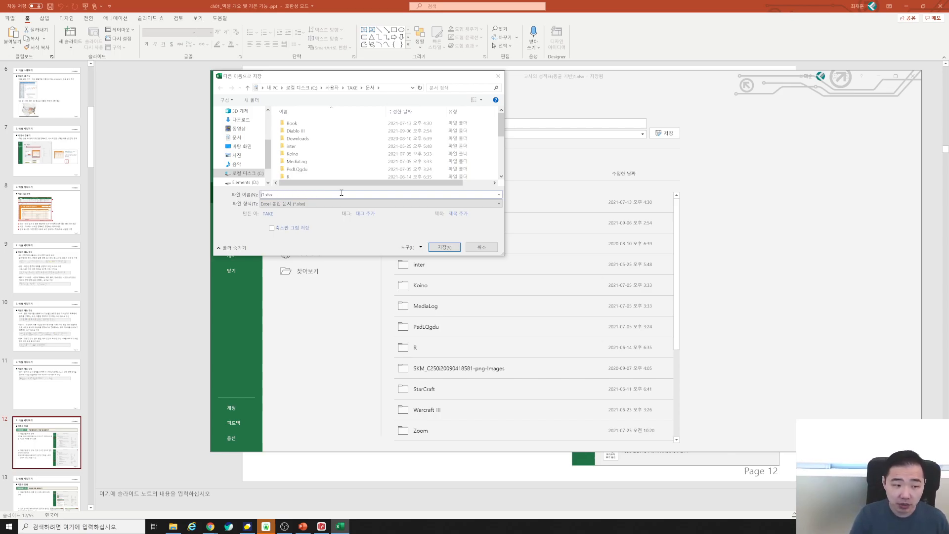
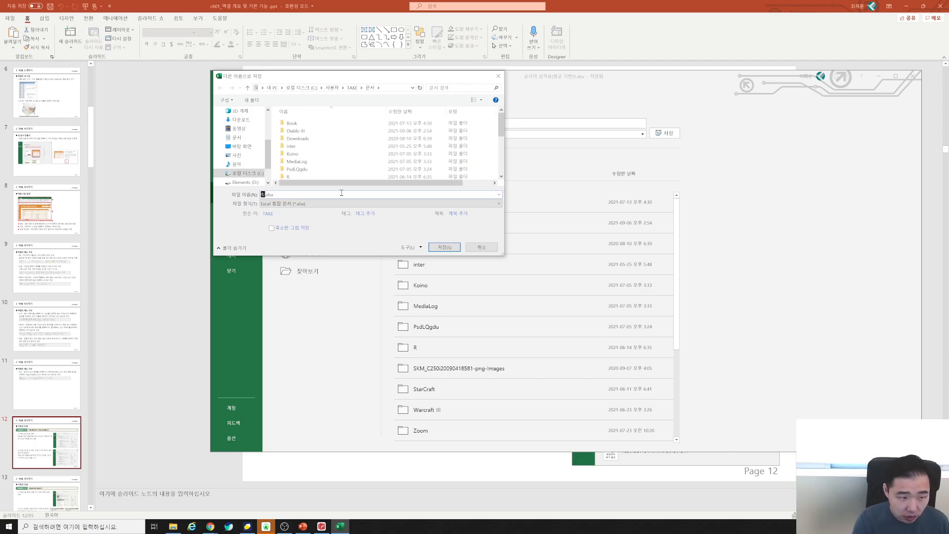
key(Return)
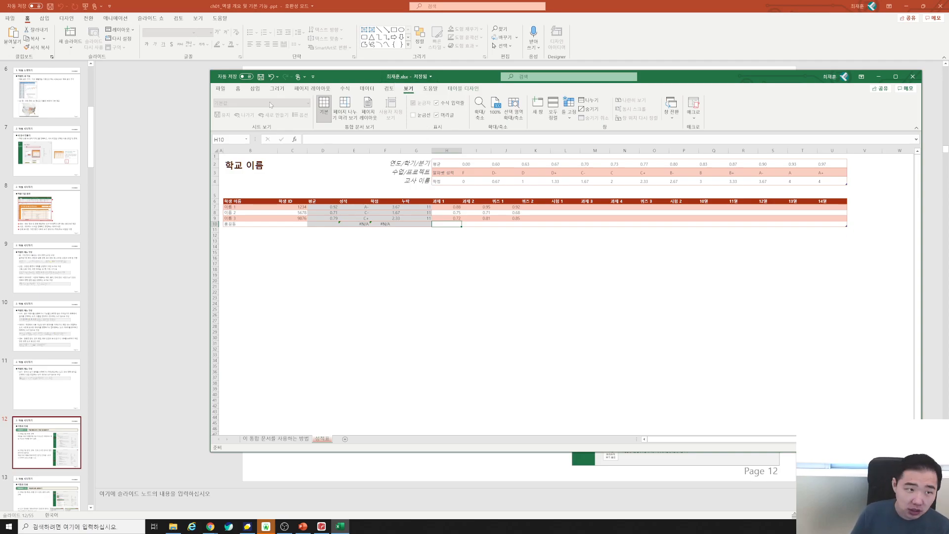
Save the workbook, enter 이이이 in cell F17, and save it again.
click(220, 88)
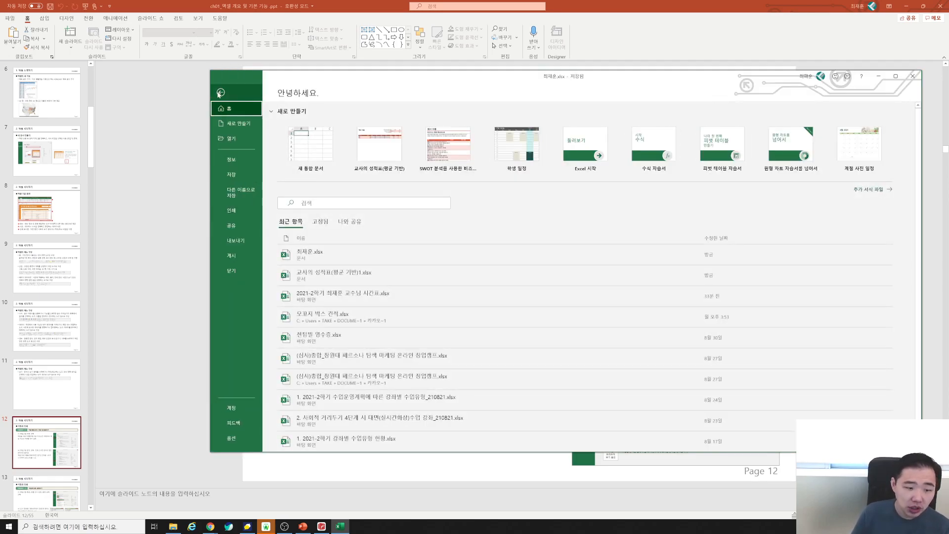
click(231, 173)
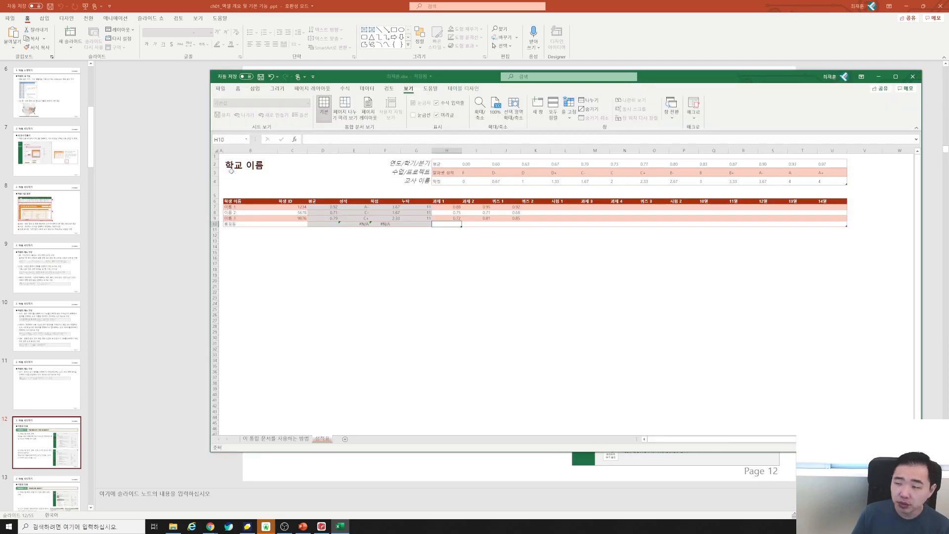
click(377, 263)
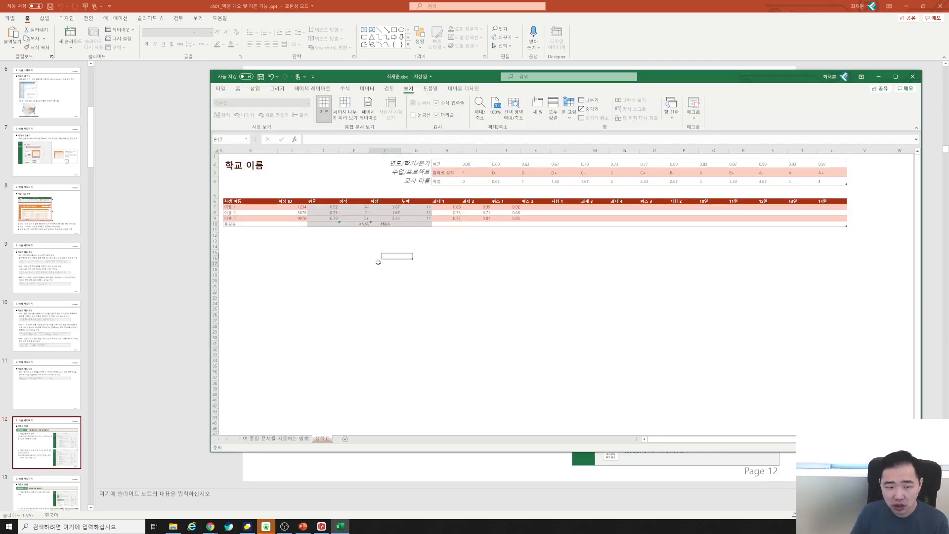
text(dldldl)
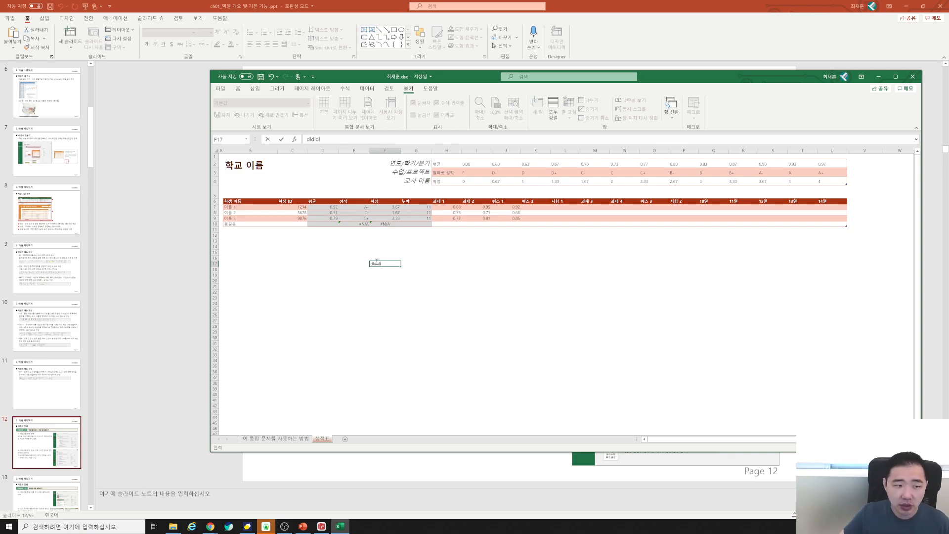
click(218, 90)
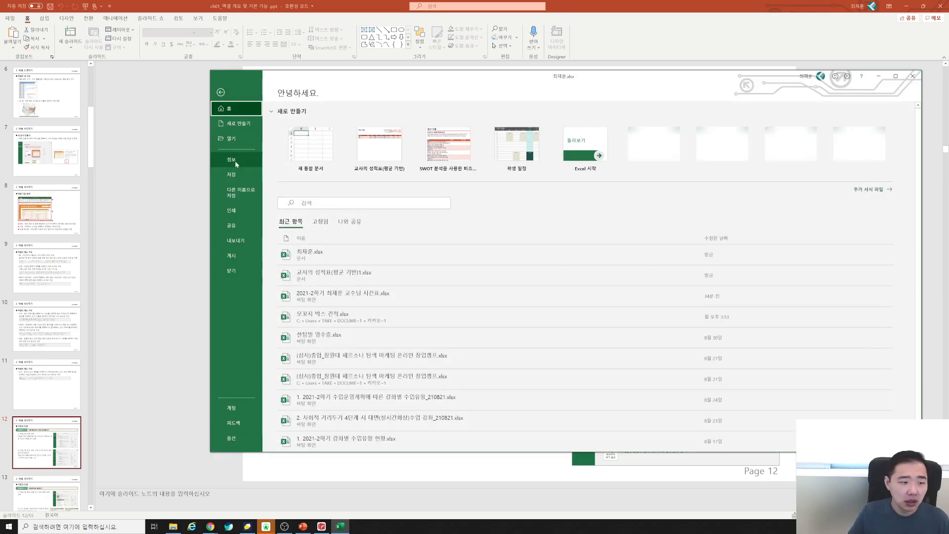
click(233, 174)
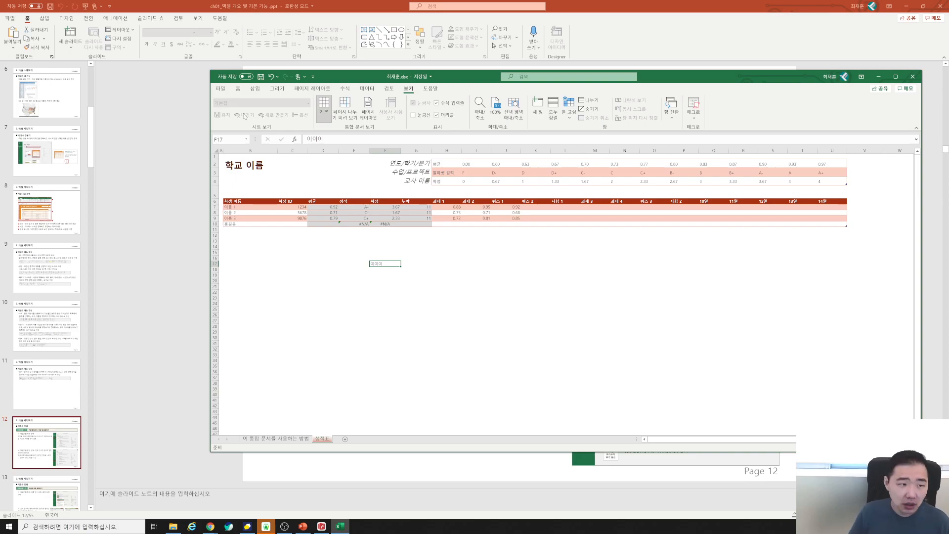
Close the renamed workbook and reopen it from the Recent list with 이이이 still in F17.
click(218, 90)
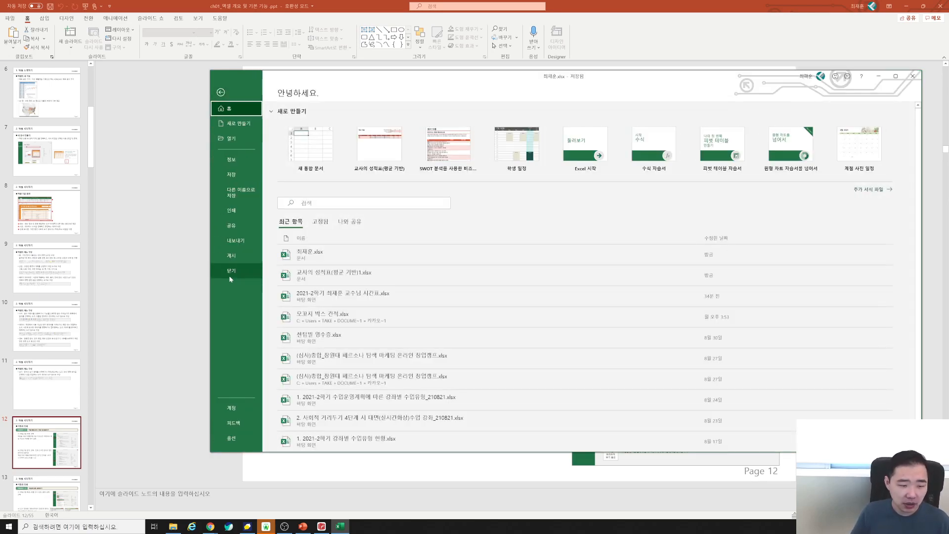
click(221, 93)
click(218, 89)
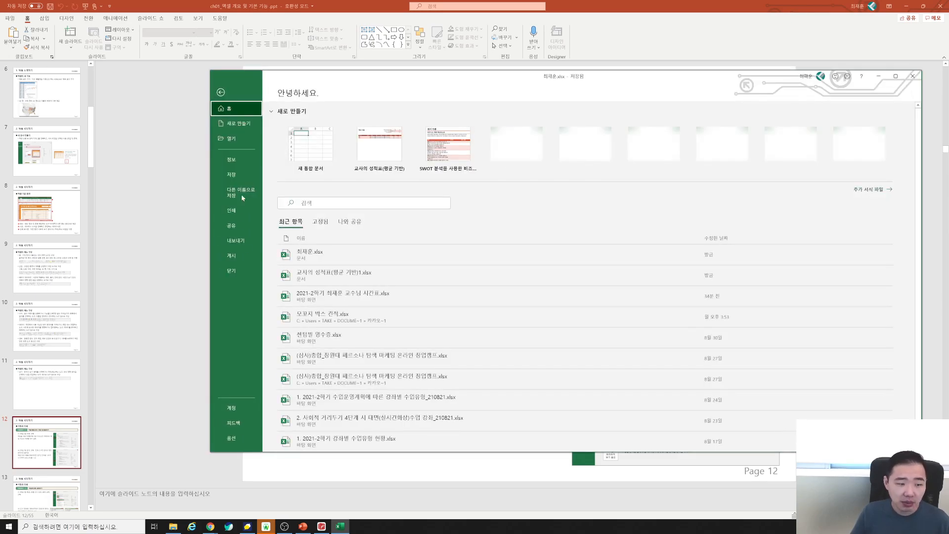
click(234, 271)
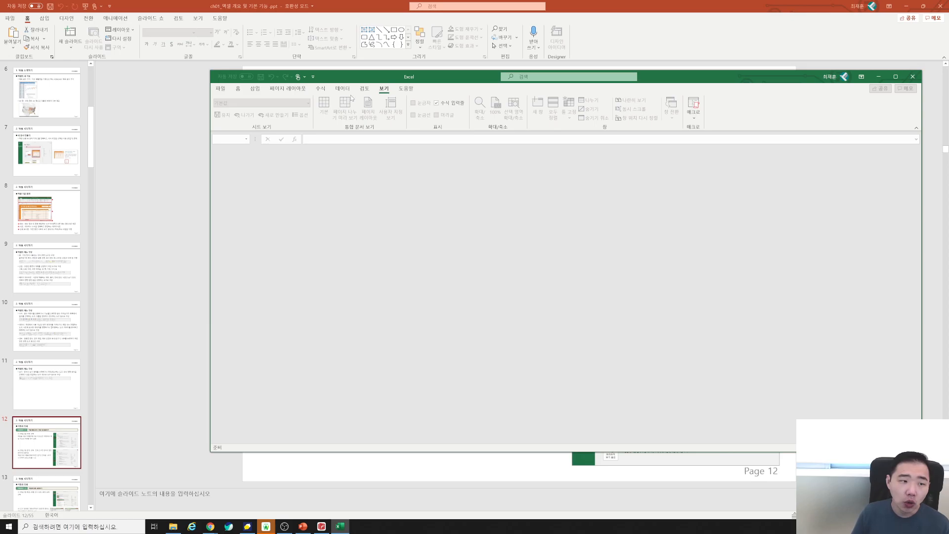
click(220, 89)
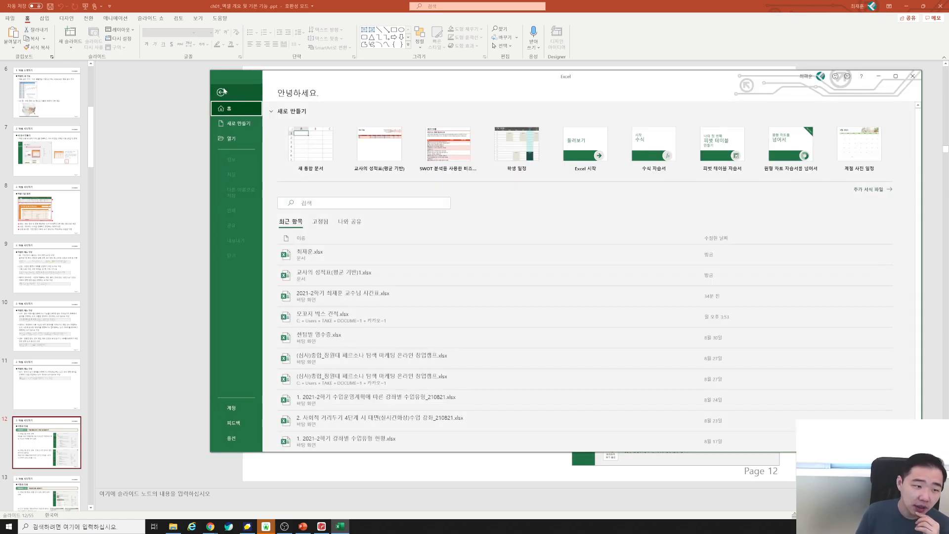
click(284, 253)
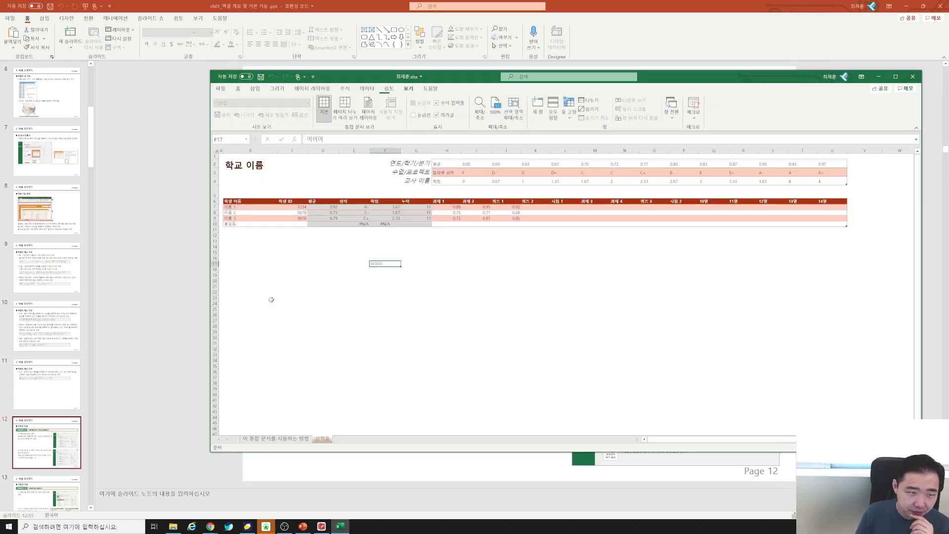
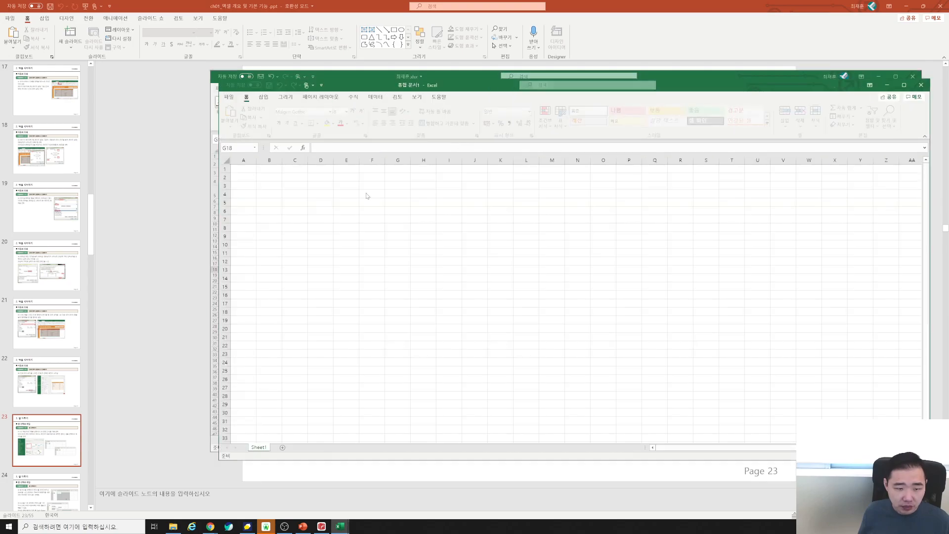
Close the other open workbook without saving its changes.
click(368, 294)
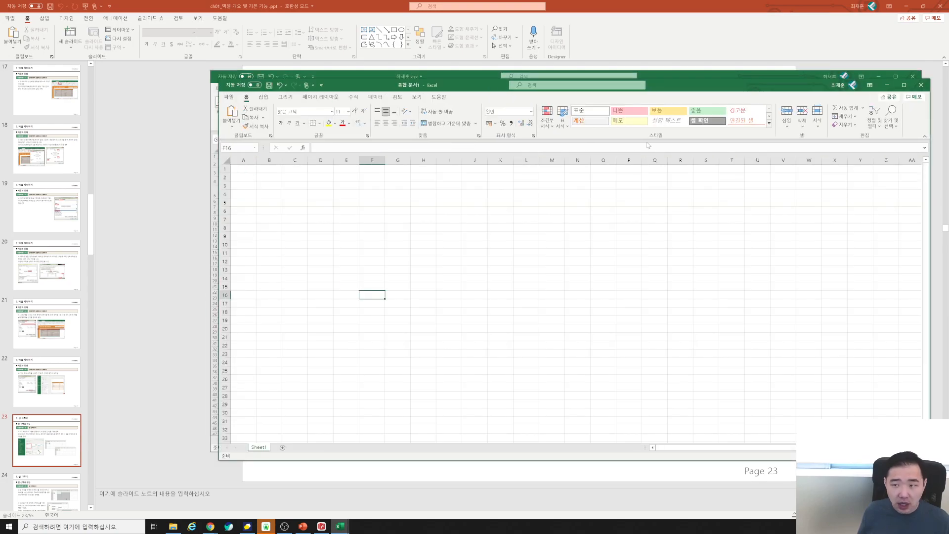
click(912, 76)
click(475, 276)
Practise selecting various cells on the empty sheet, such as D11, K7, N11 and G21.
click(454, 320)
click(372, 246)
click(448, 245)
click(519, 252)
click(493, 319)
click(320, 304)
click(320, 253)
click(489, 215)
click(577, 252)
click(423, 345)
click(397, 336)
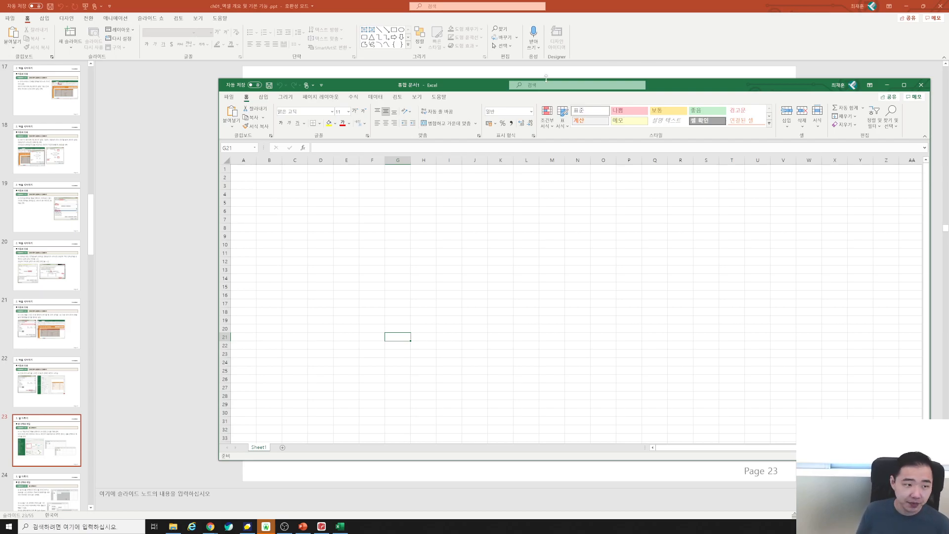
Create a blank workbook and close it again, then select H11:O18 and cell L8.
click(227, 97)
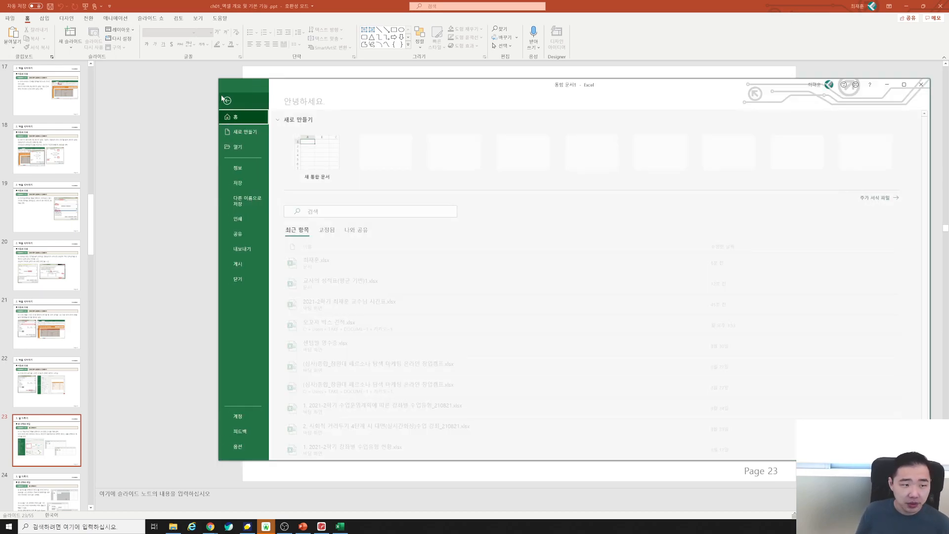
click(241, 133)
click(332, 160)
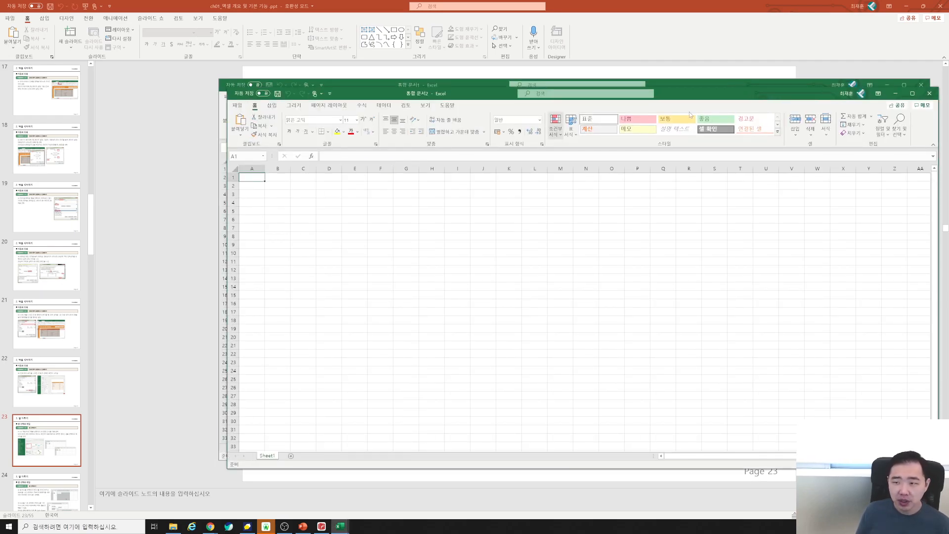
click(929, 93)
drag(423, 252, 590, 313)
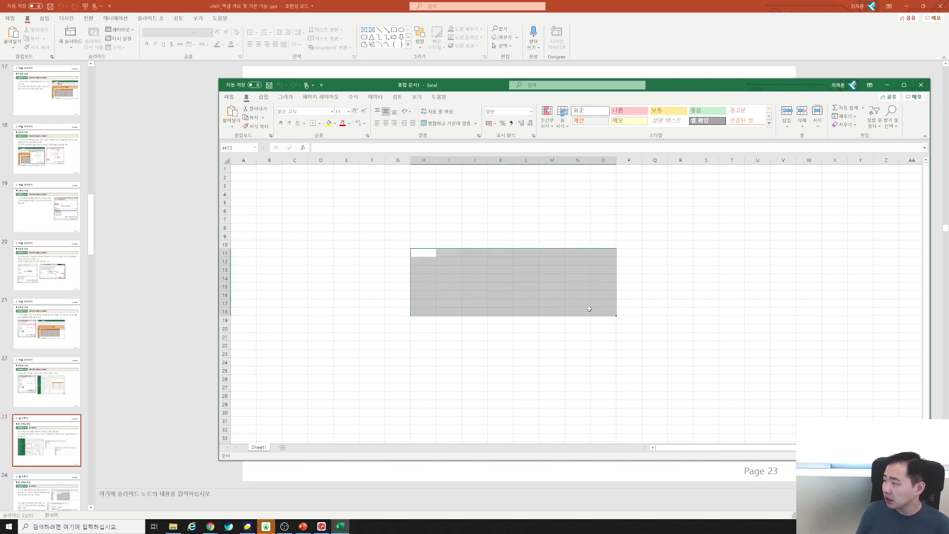
click(521, 226)
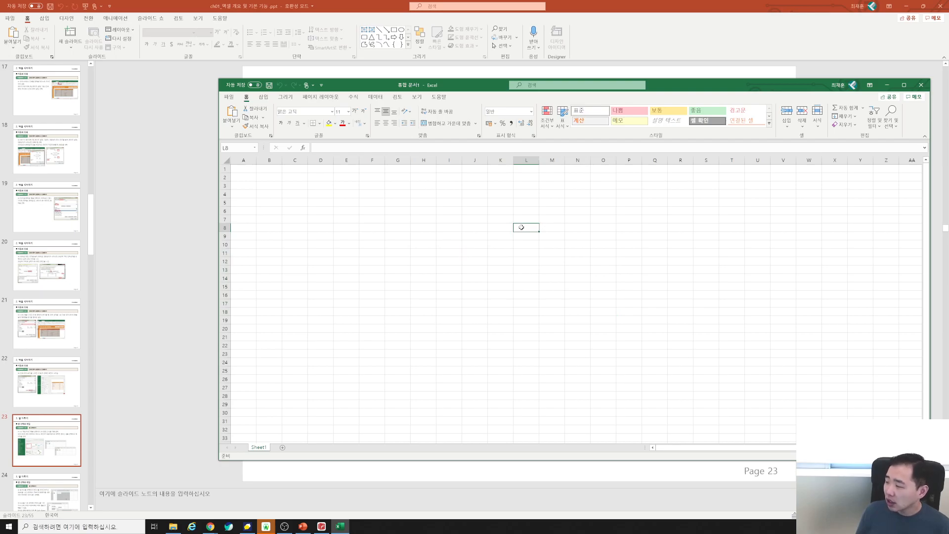
Create another blank workbook and close the older 통합 문서1, leaving F7 selected.
click(229, 96)
click(241, 135)
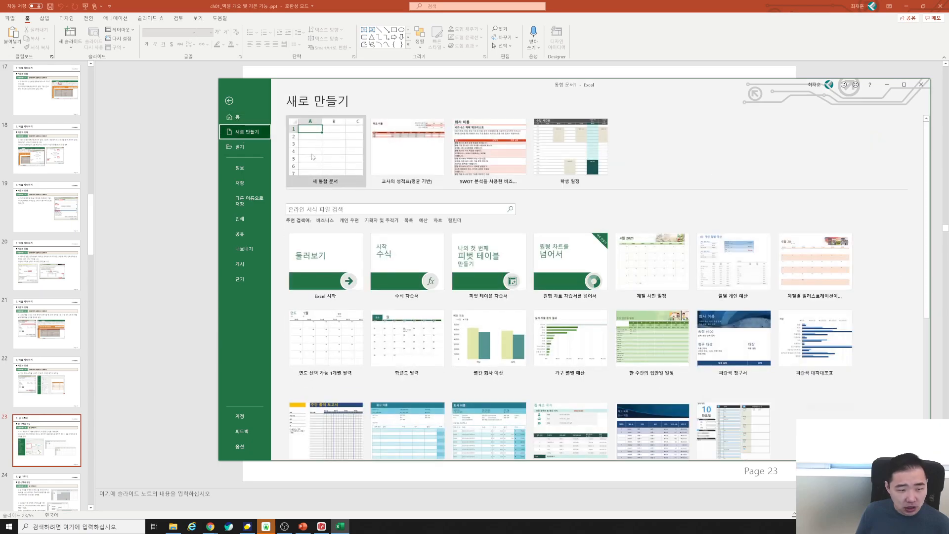
click(312, 152)
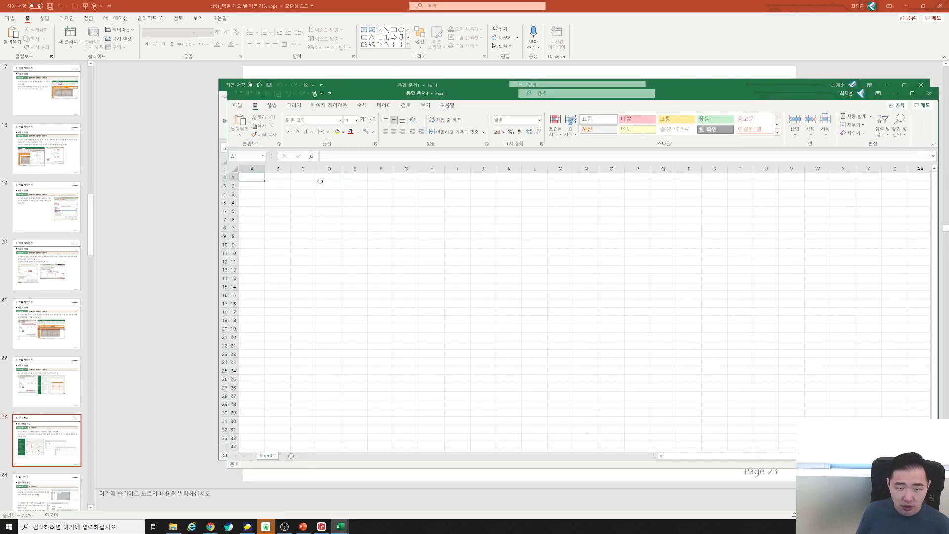
click(920, 84)
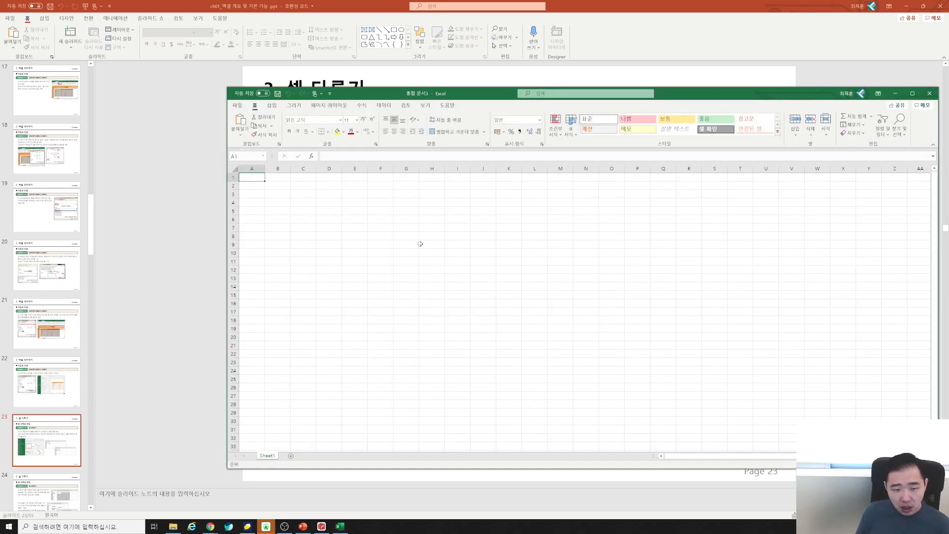
click(385, 225)
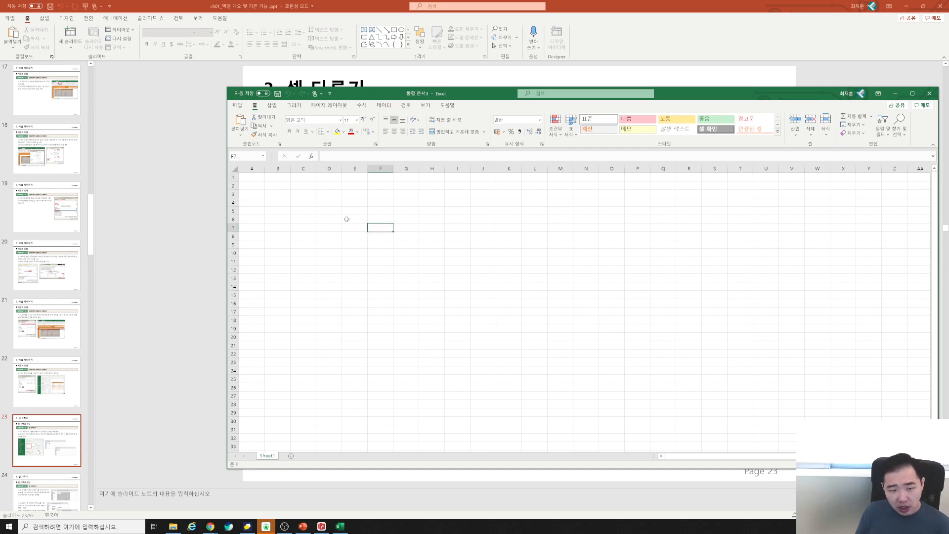
click(423, 226)
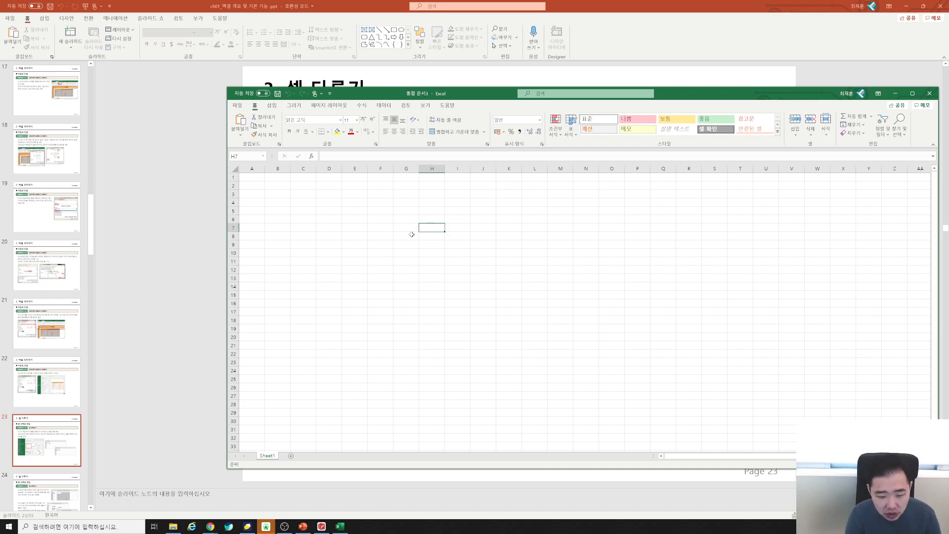
text(e)
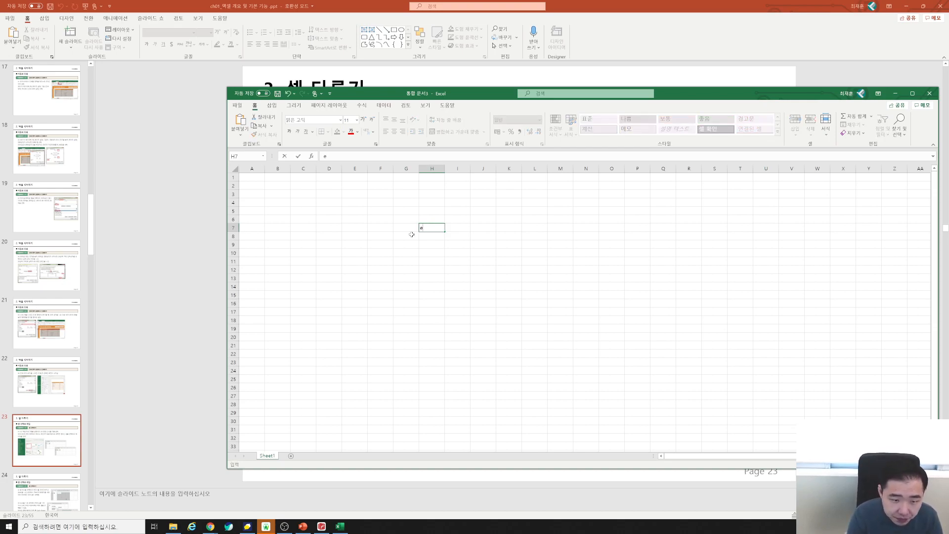
text(d원)
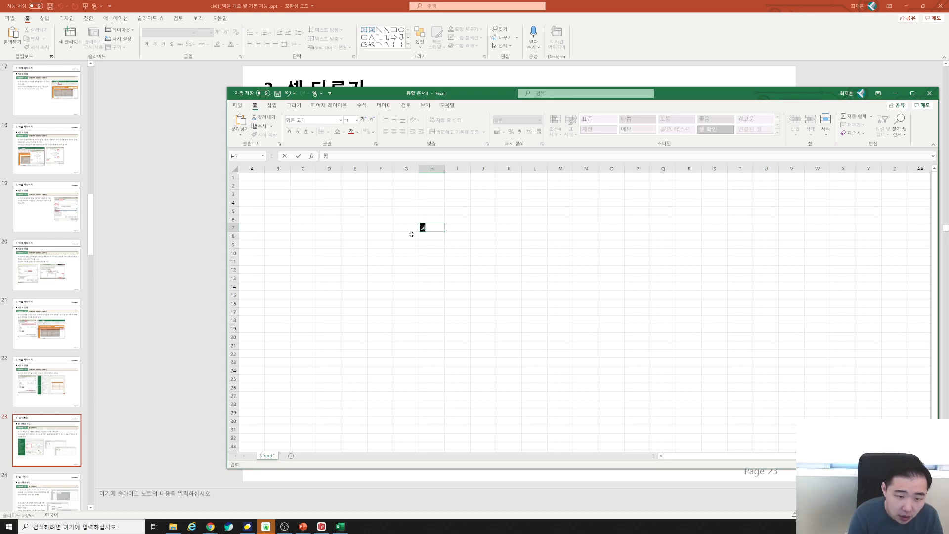
text(하는데일터)
key(Return)
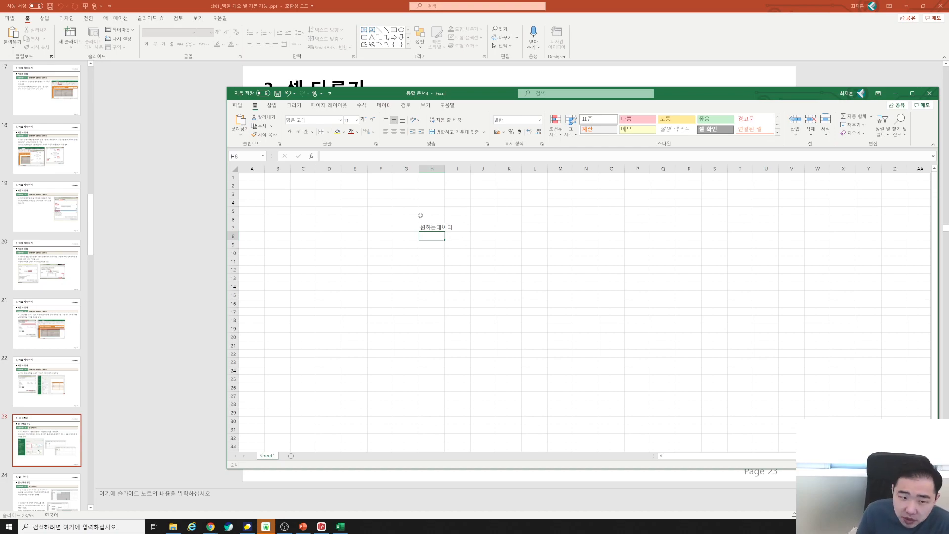
click(431, 227)
key(Delete)
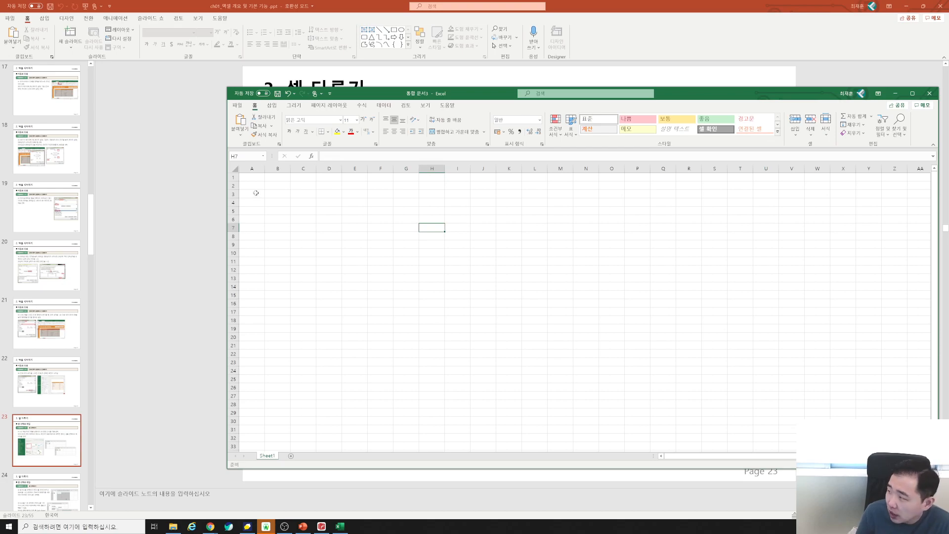
click(255, 195)
click(255, 186)
click(254, 169)
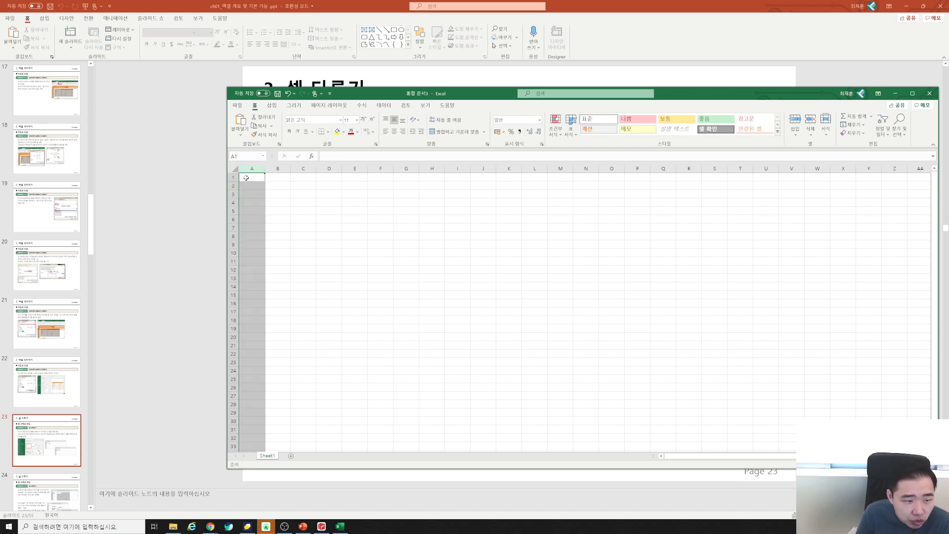
click(251, 177)
click(253, 186)
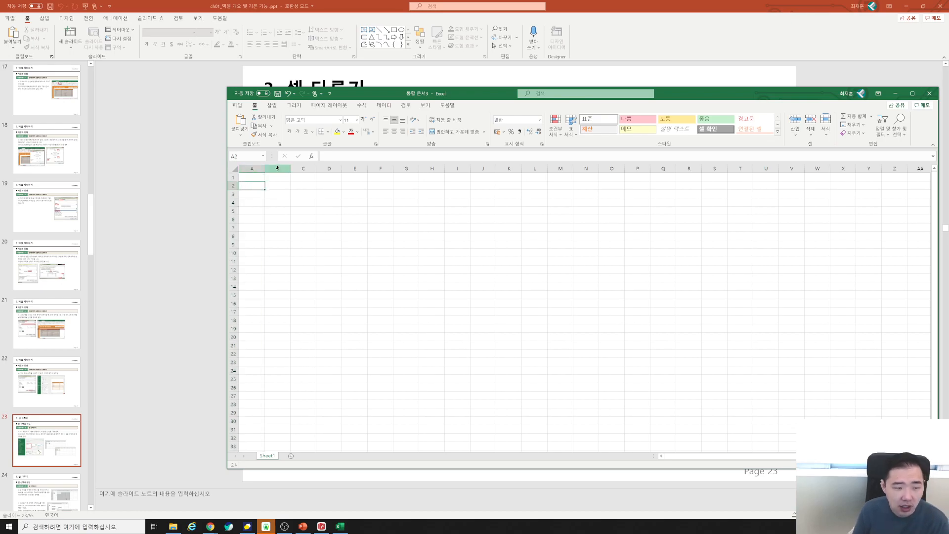
Enter the heading 이름 in A2 and select a few neighbouring cells.
text(이름)
key(Return)
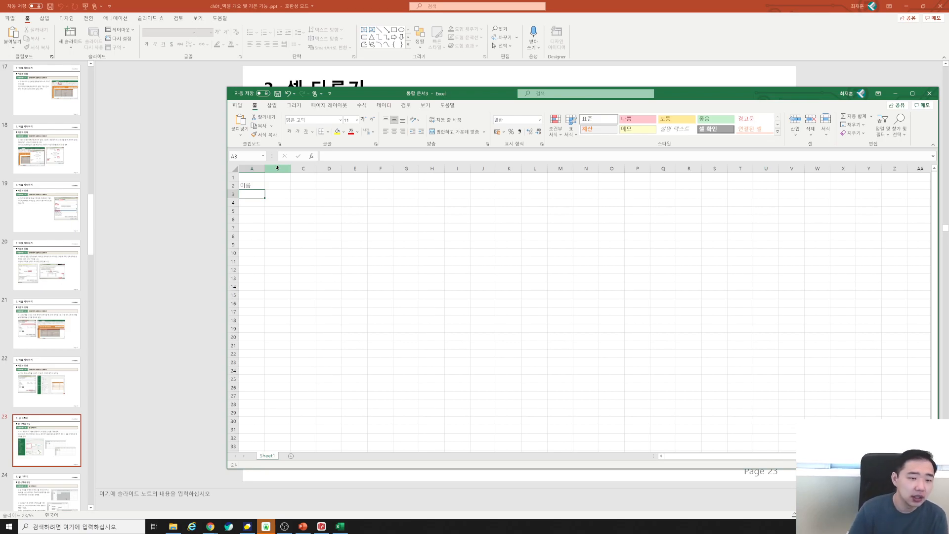
click(278, 185)
click(255, 185)
click(281, 180)
click(262, 179)
click(260, 187)
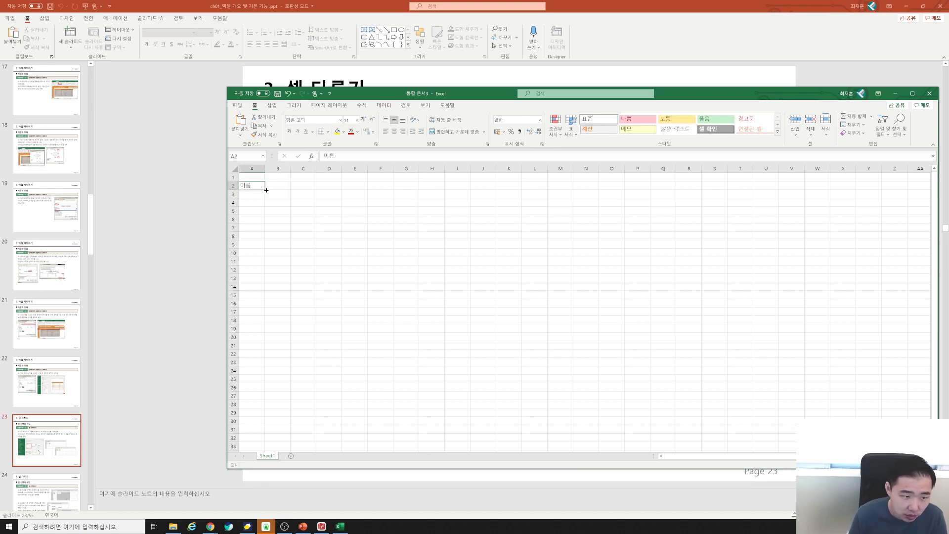
Cancel the mistyped 이람 entry in C2 and move to B2.
click(310, 187)
text(이람)
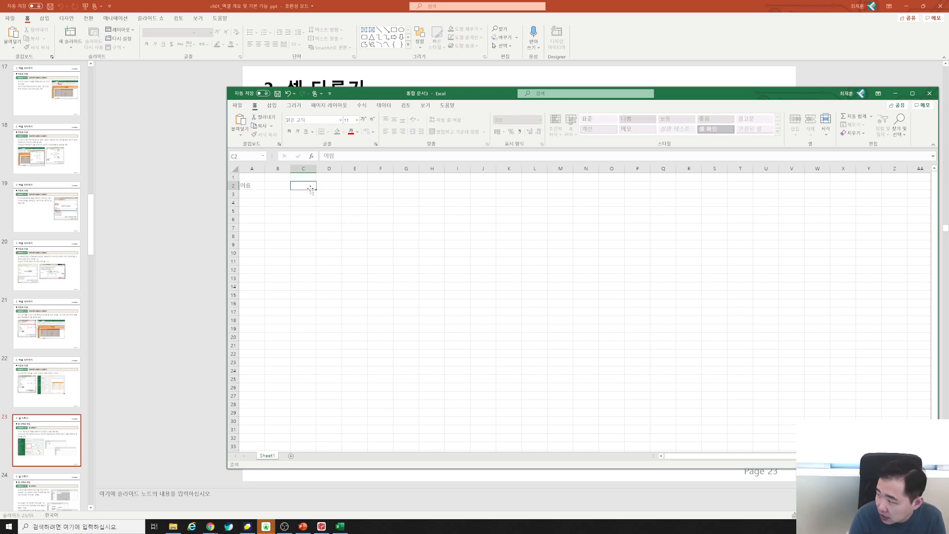
key(Escape)
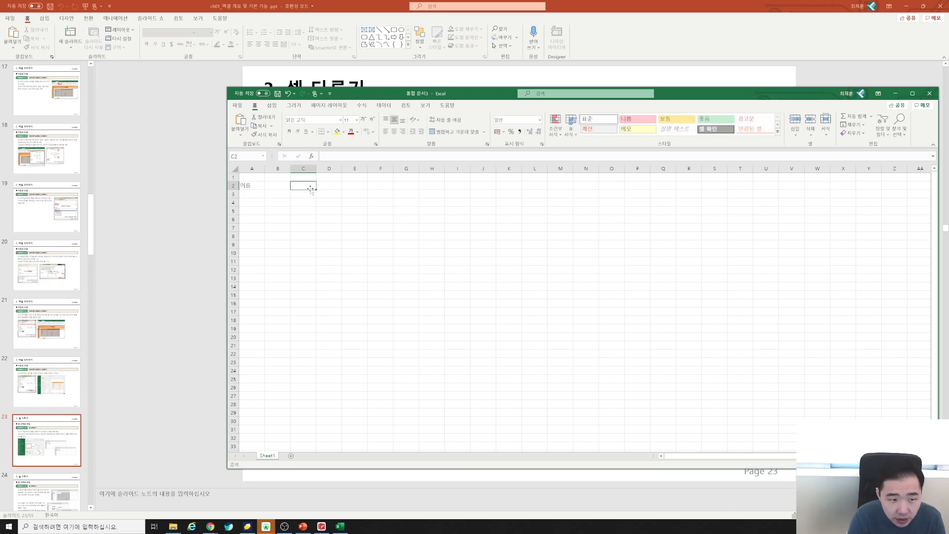
key(Left)
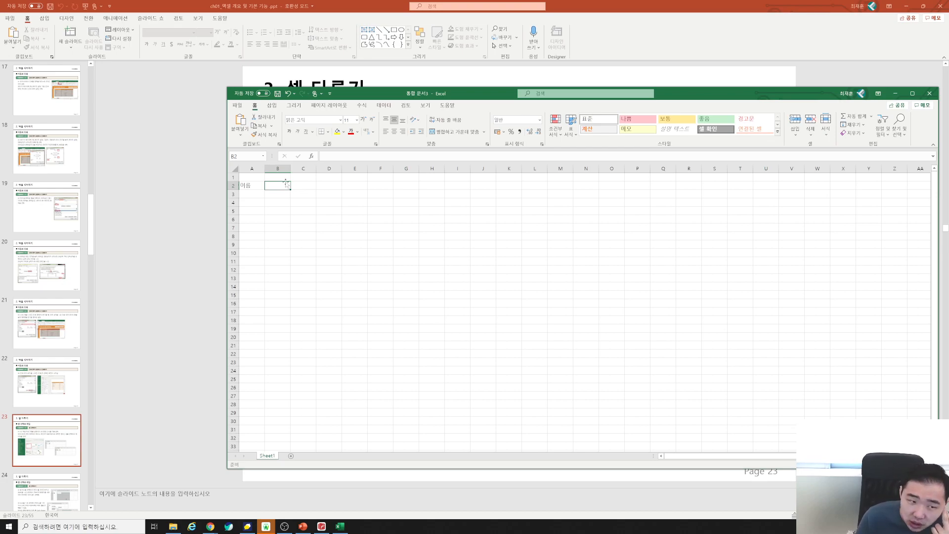
Select a large block from B2, check the lesson slide, then select B2:J21.
drag(289, 189, 596, 358)
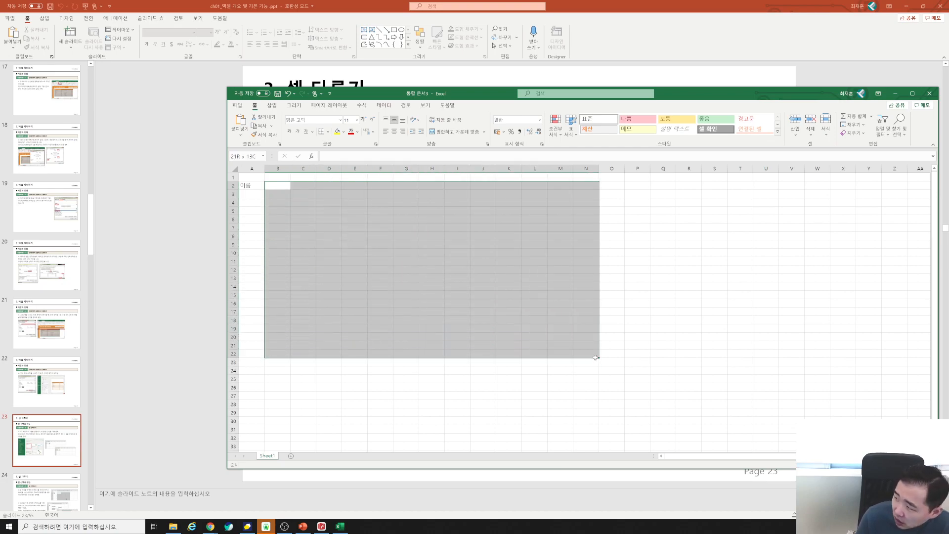
click(197, 228)
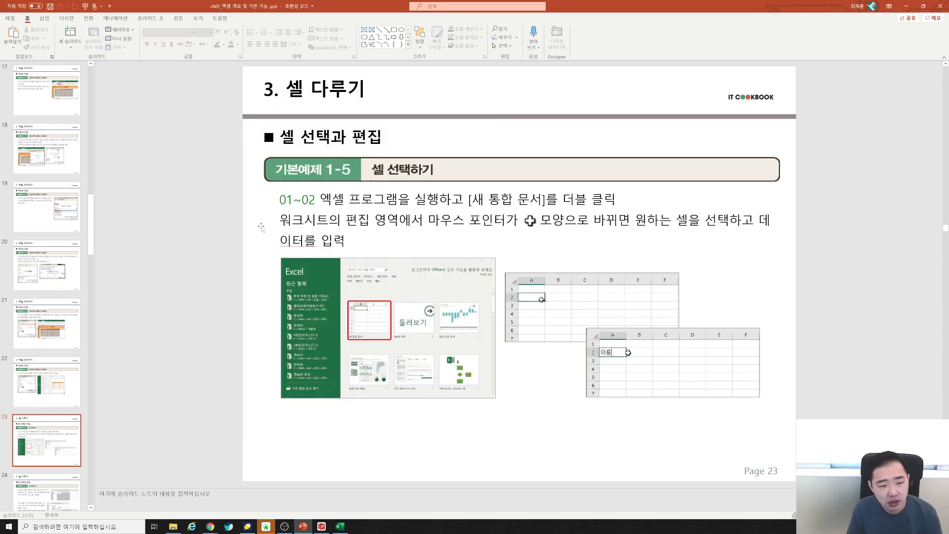
click(345, 521)
click(275, 186)
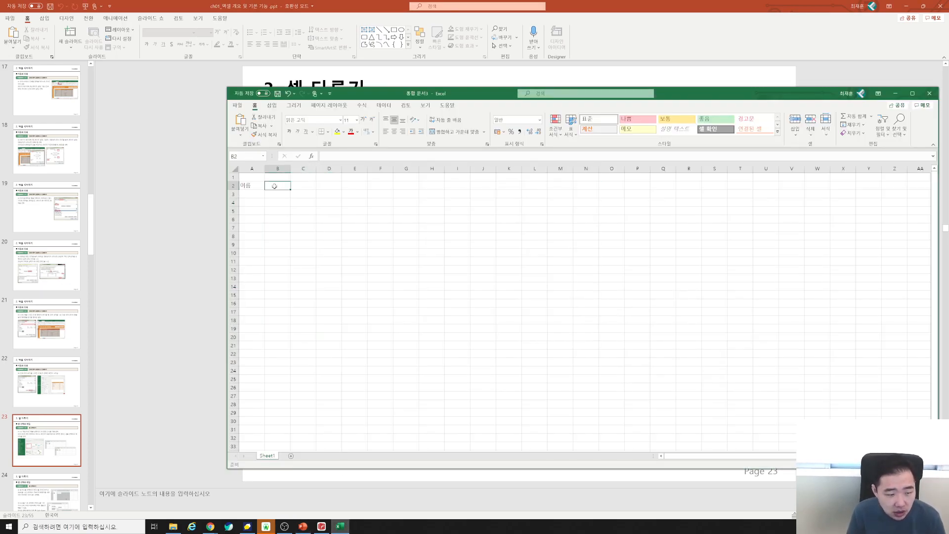
shift+click(482, 342)
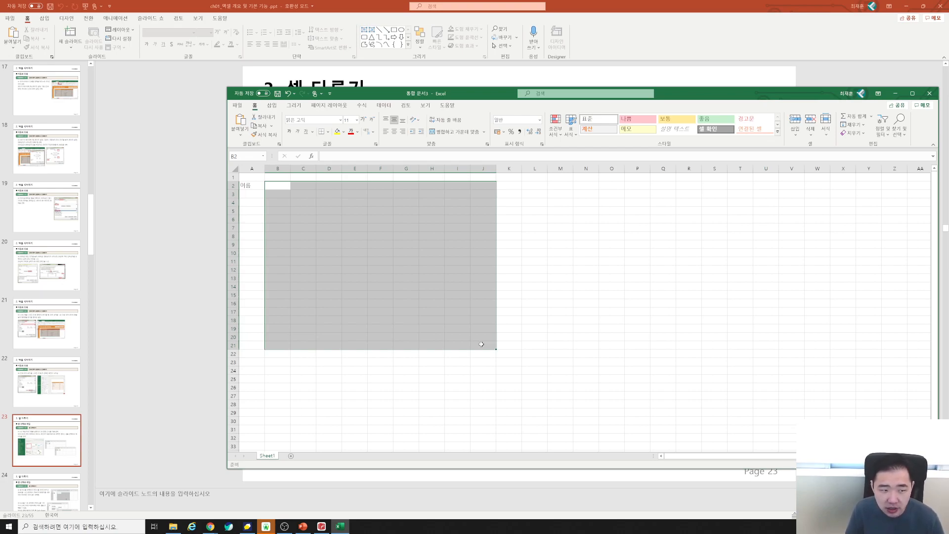
drag(277, 193, 487, 354)
click(354, 294)
drag(268, 176, 267, 187)
click(277, 186)
shift+click(530, 346)
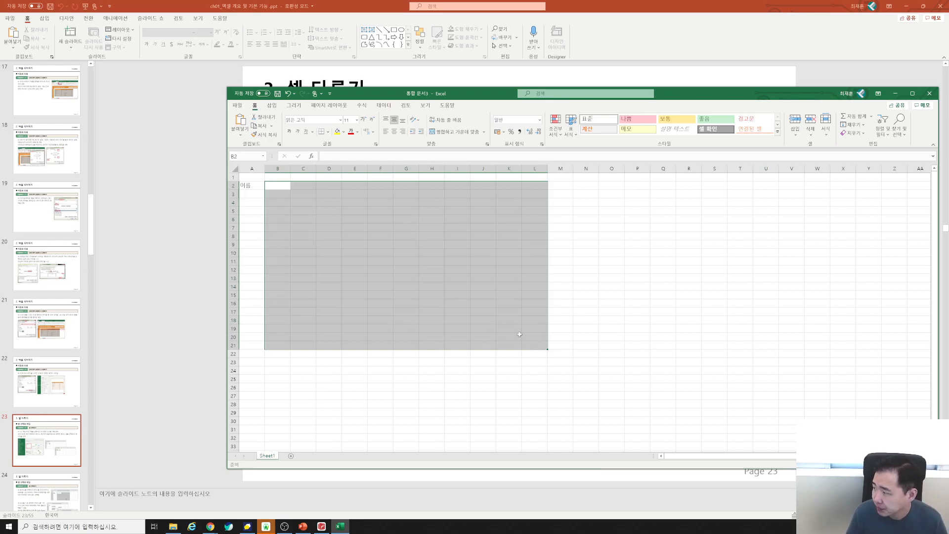
click(359, 296)
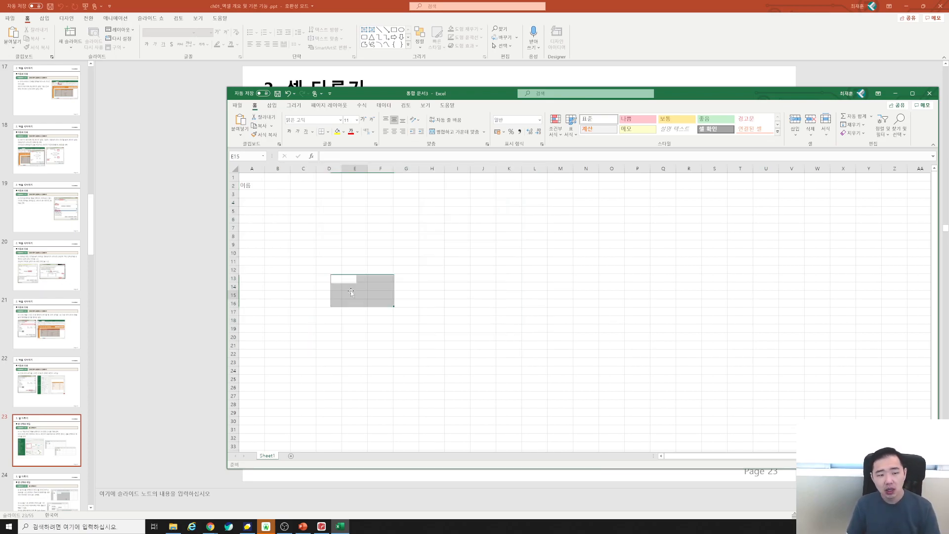
click(278, 187)
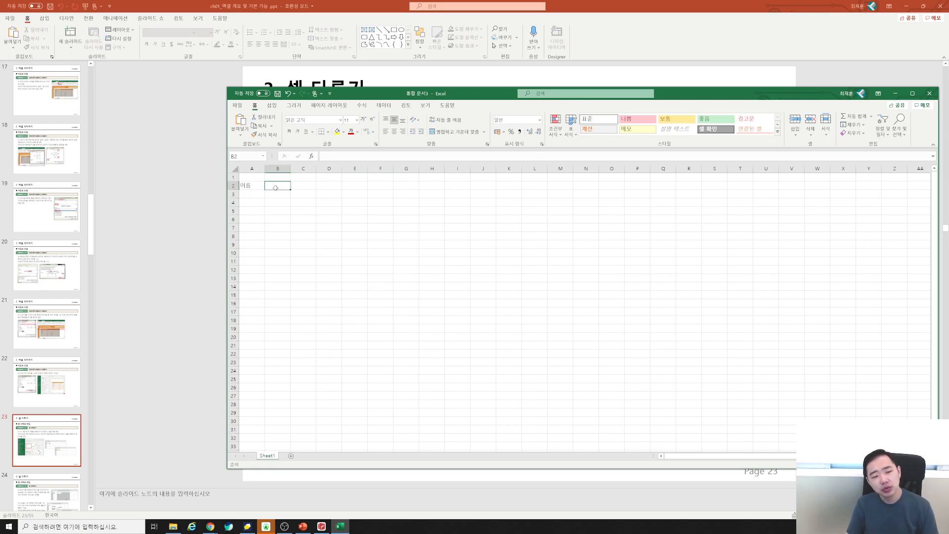
click(362, 185)
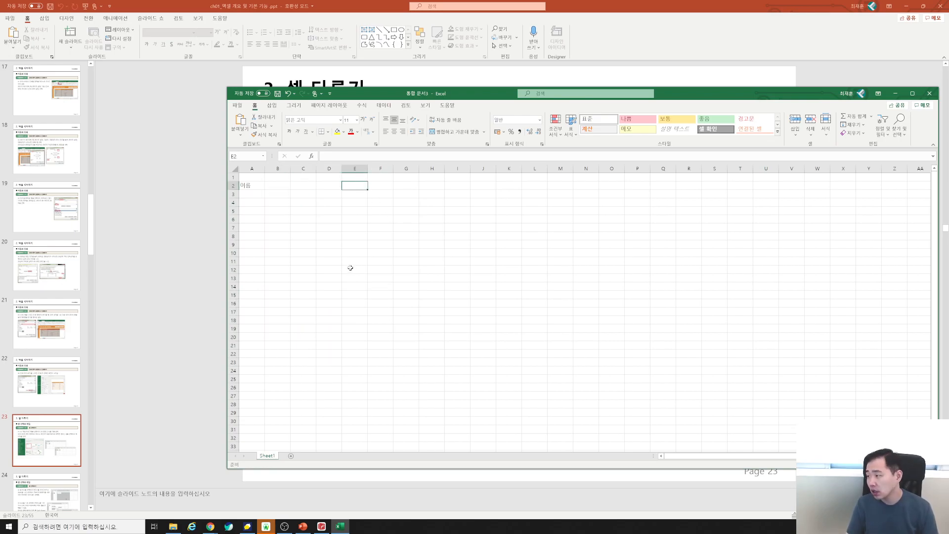
drag(272, 184, 350, 186)
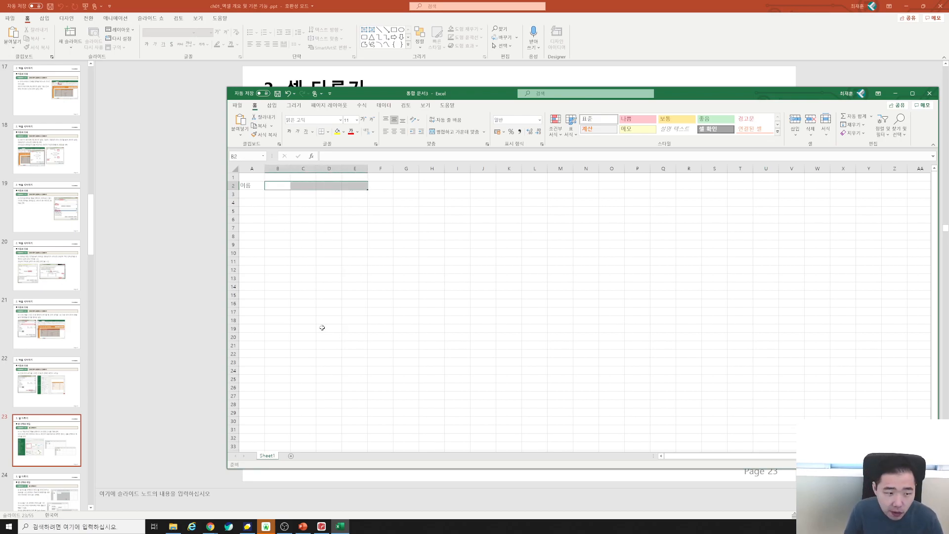
click(277, 185)
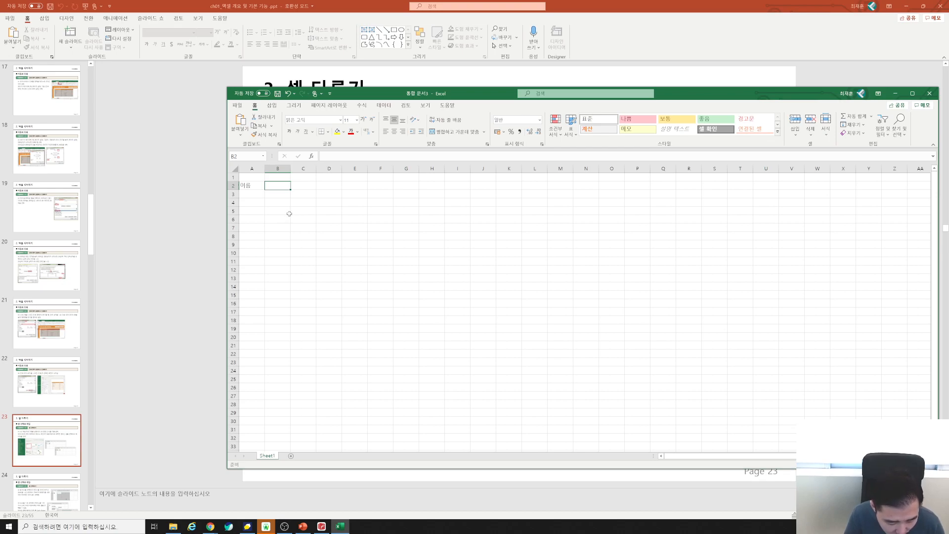
ctrl+click(356, 186)
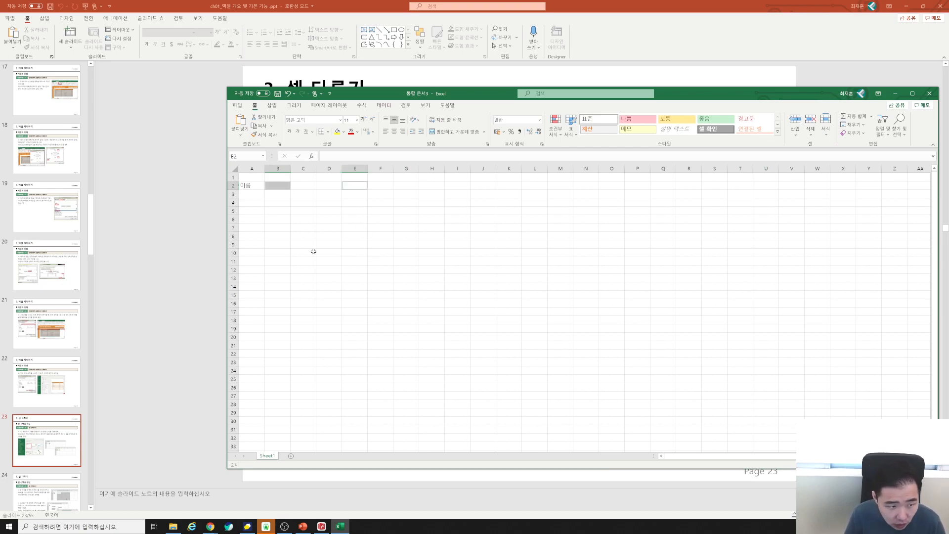
ctrl+click(280, 226)
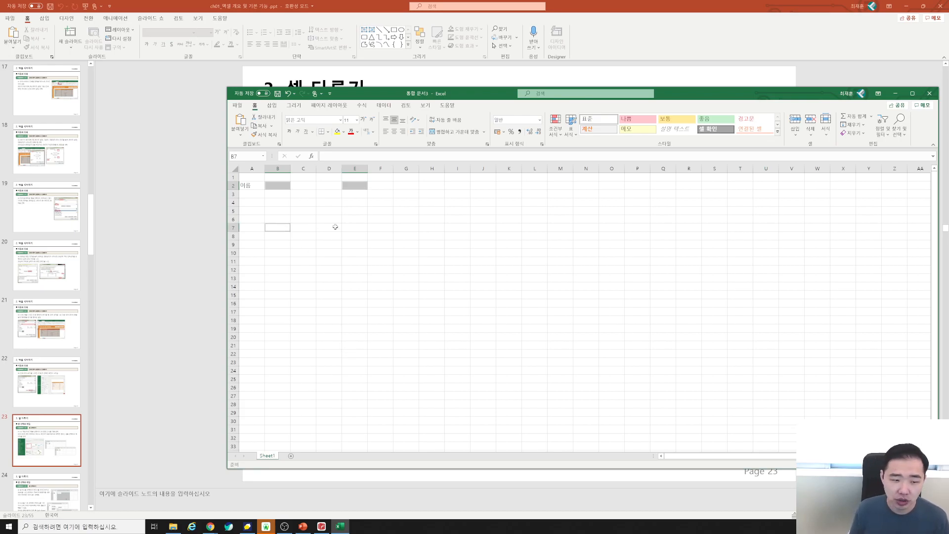
ctrl+click(329, 202)
ctrl+click(425, 236)
ctrl+click(405, 295)
ctrl+click(353, 311)
ctrl+click(329, 253)
ctrl+click(380, 228)
ctrl+click(457, 228)
ctrl+click(483, 269)
ctrl+click(446, 300)
ctrl+click(359, 300)
ctrl+click(357, 278)
ctrl+click(361, 245)
ctrl+click(372, 236)
ctrl+click(274, 183)
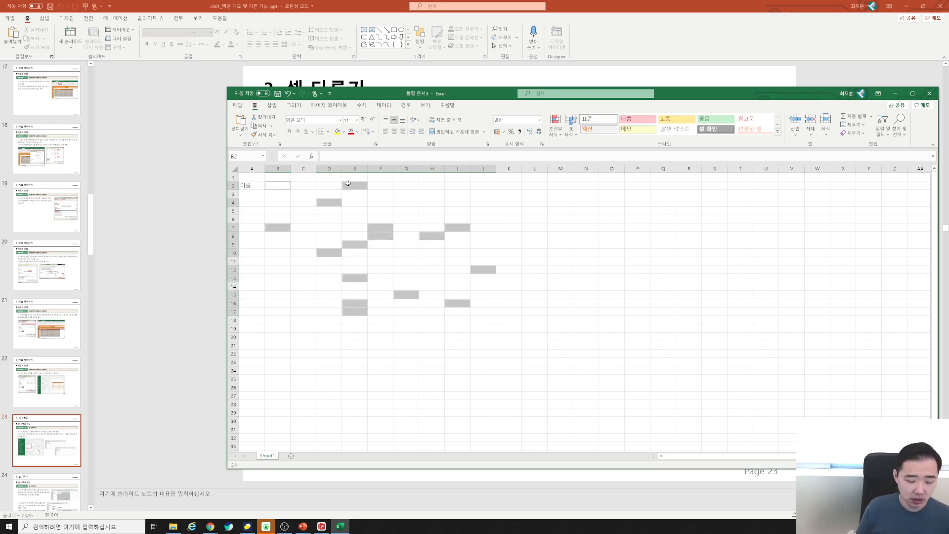
text(학과)
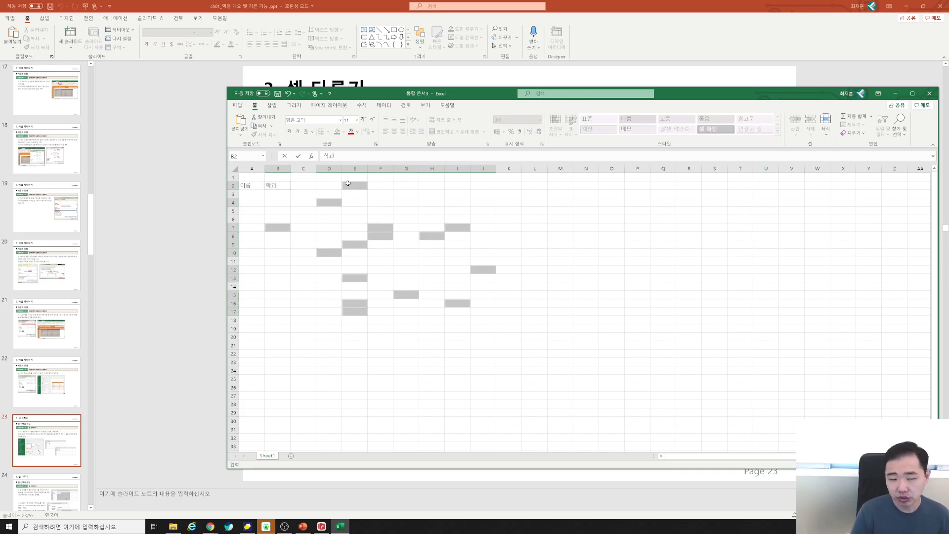
key(ctrl+Return)
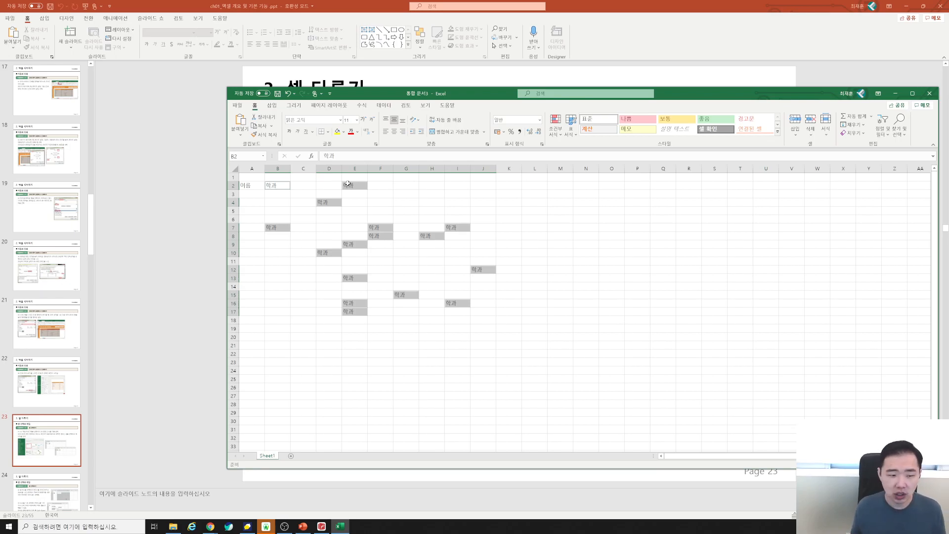
drag(279, 187, 457, 294)
key(Delete)
click(280, 188)
ctrl+click(377, 220)
ctrl+click(388, 226)
drag(380, 328, 380, 337)
ctrl+click(278, 286)
drag(285, 239, 303, 219)
ctrl+click(380, 211)
ctrl+click(457, 217)
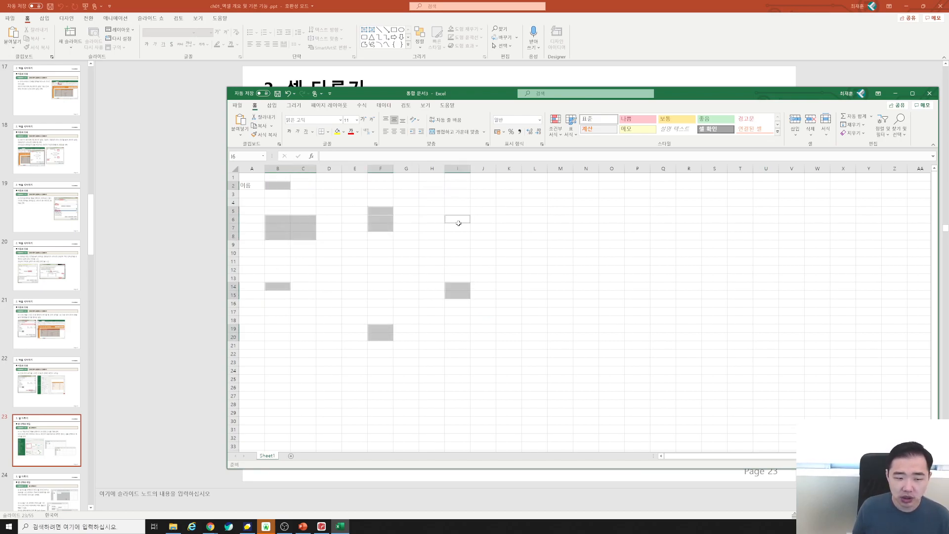
drag(457, 235, 457, 252)
ctrl+click(406, 294)
ctrl+click(329, 303)
ctrl+click(406, 235)
ctrl+click(509, 286)
ctrl+click(482, 337)
drag(380, 345, 406, 345)
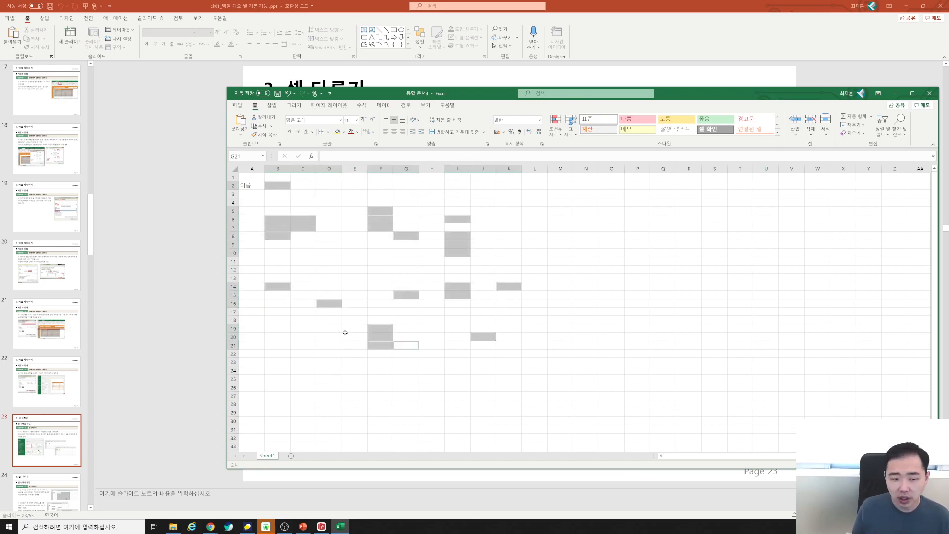
ctrl+click(328, 328)
drag(303, 303, 303, 311)
ctrl+click(329, 245)
ctrl+click(508, 252)
ctrl+click(560, 235)
ctrl+click(612, 320)
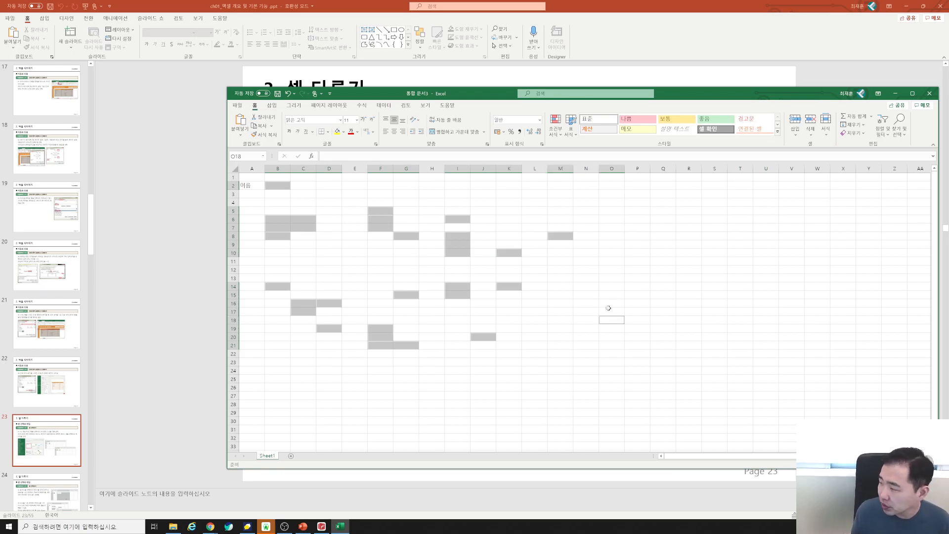
ctrl+click(583, 295)
ctrl+click(508, 387)
drag(379, 370, 331, 329)
ctrl+click(332, 261)
ctrl+click(334, 245)
drag(328, 219, 322, 212)
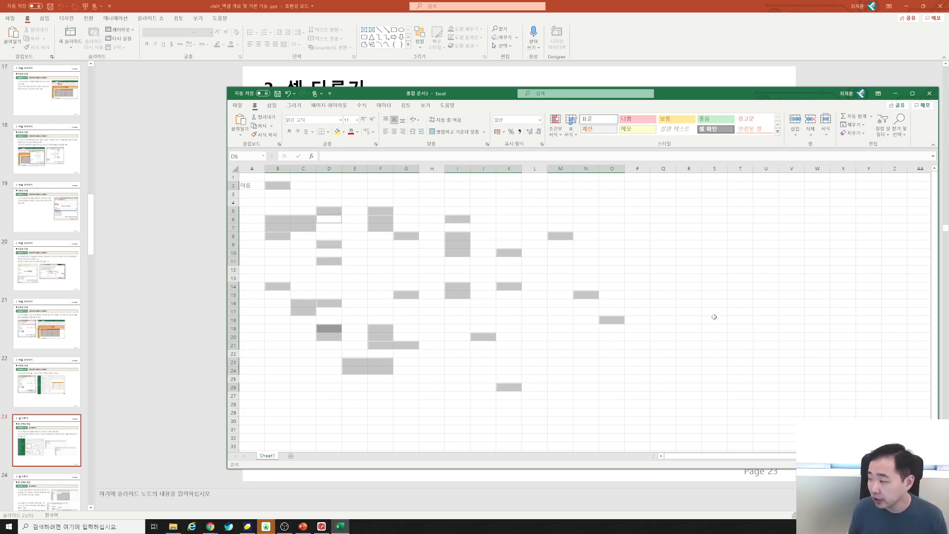
ctrl+click(499, 227)
drag(532, 194, 640, 219)
ctrl+click(643, 315)
drag(582, 354, 563, 362)
drag(460, 362, 457, 329)
ctrl+click(512, 311)
ctrl+click(512, 311)
ctrl+click(512, 288)
ctrl+click(548, 309)
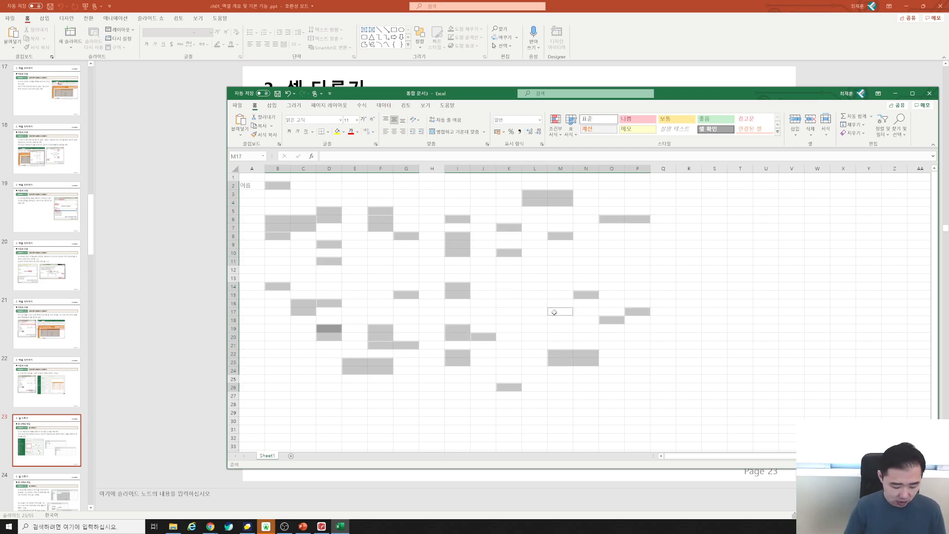
text(학과)
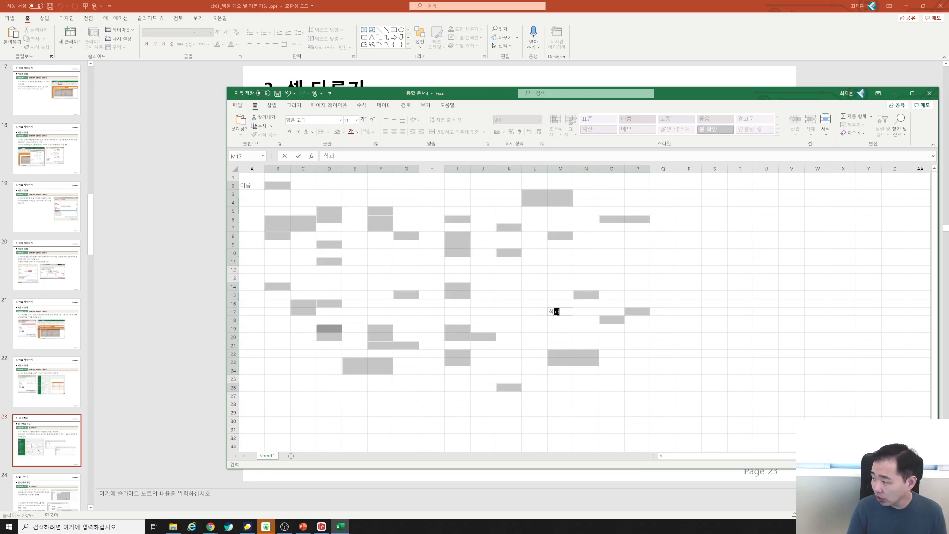
key(ctrl+Return)
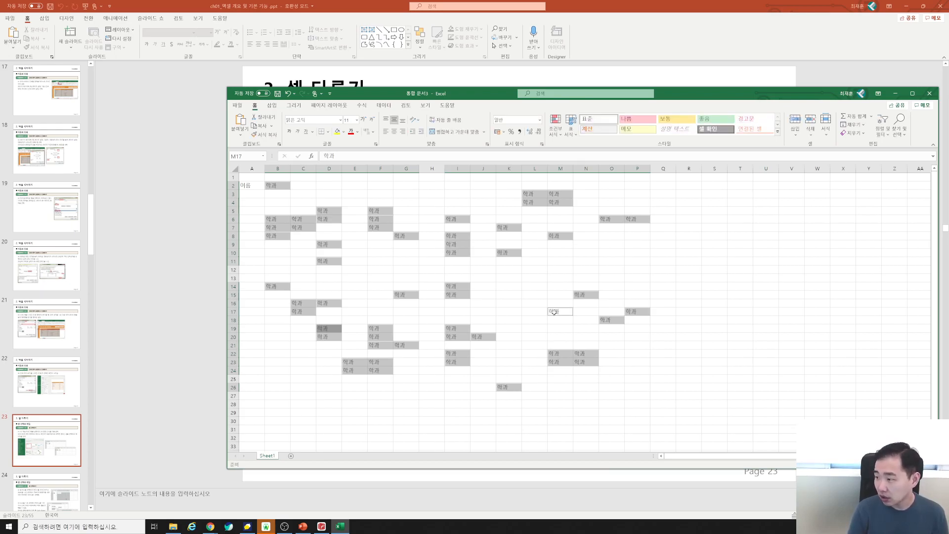
key(Delete)
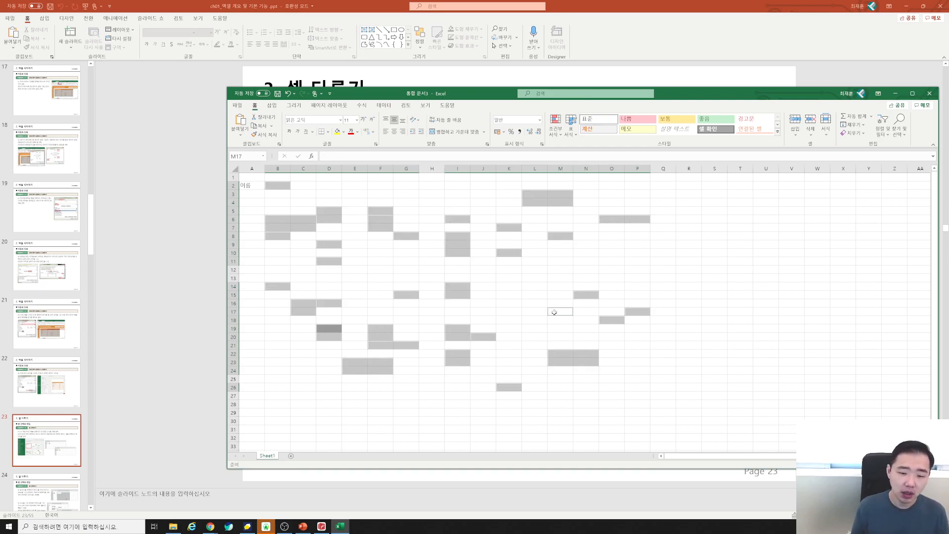
drag(493, 261, 501, 261)
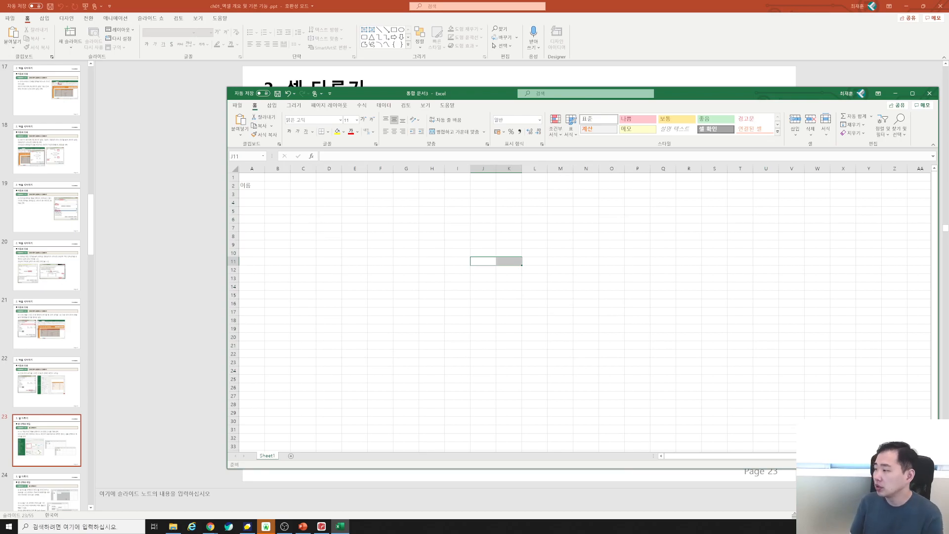
Scroll the PowerPoint lesson back to slide 25 (셀 선택하기, step 05), then return to Excel.
click(177, 316)
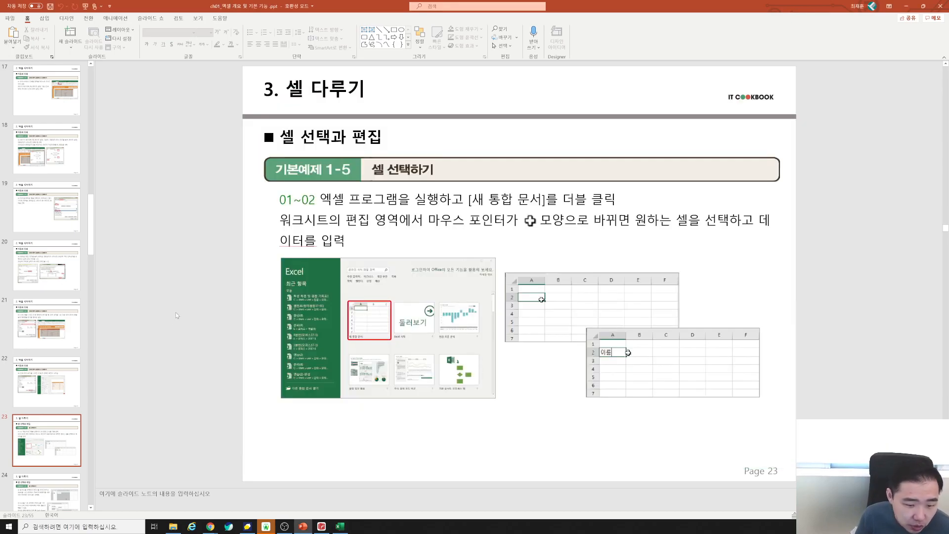
scroll(228, 297, down, 5)
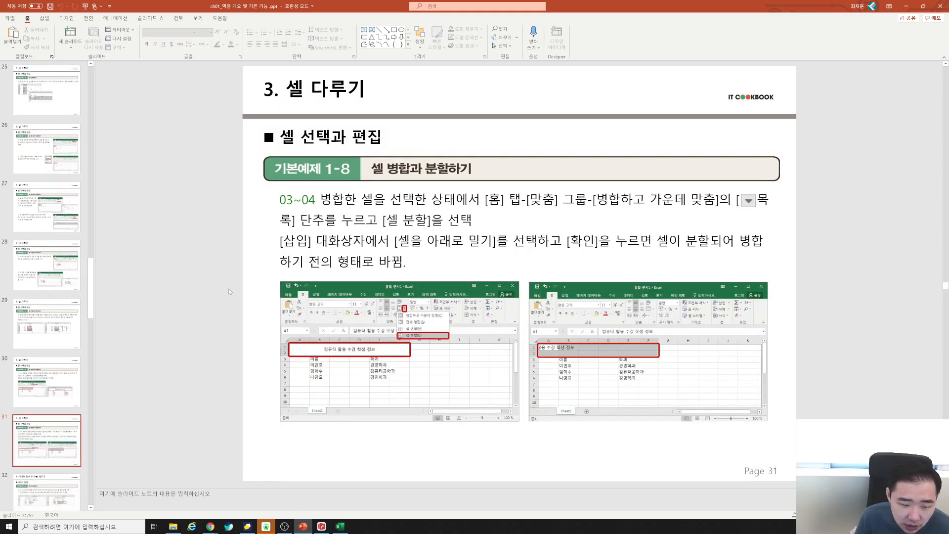
scroll(231, 293, up, 1)
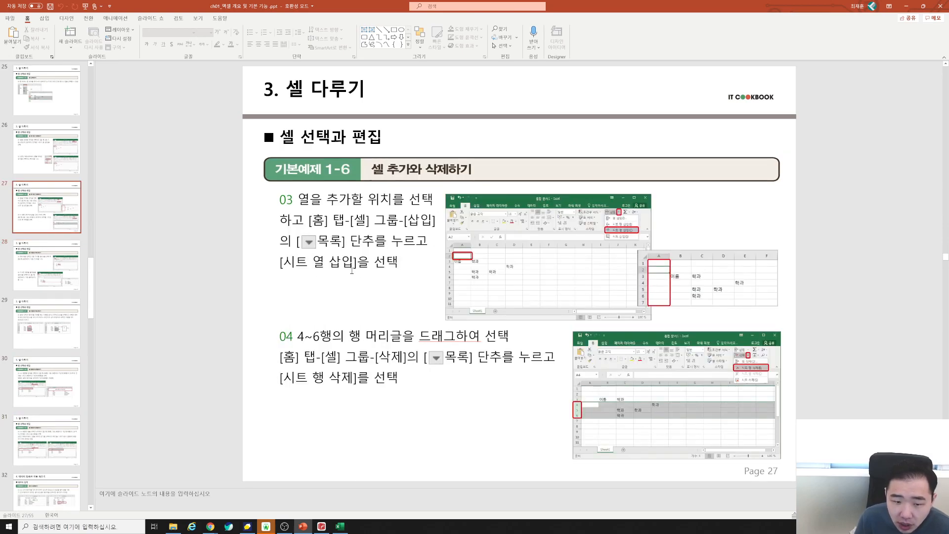
scroll(341, 271, up, 1)
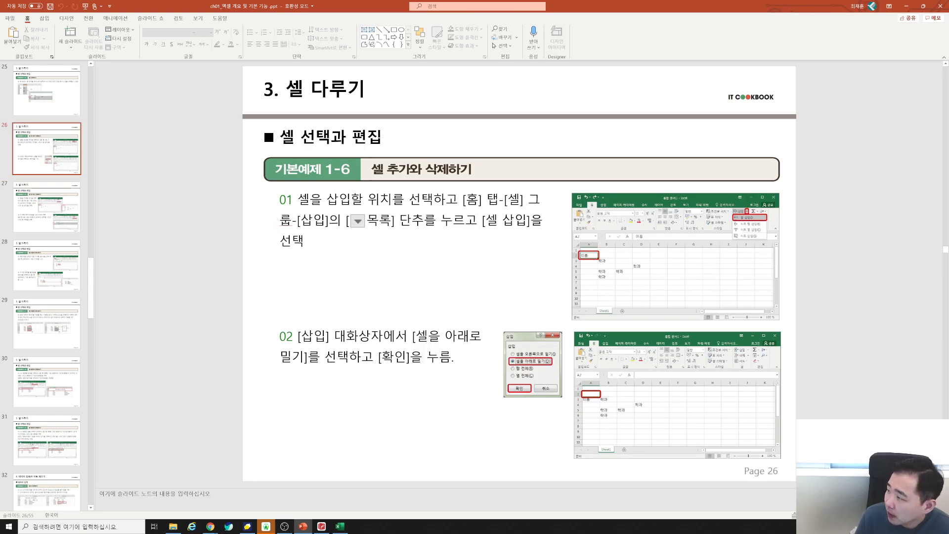
key(alt+Tab)
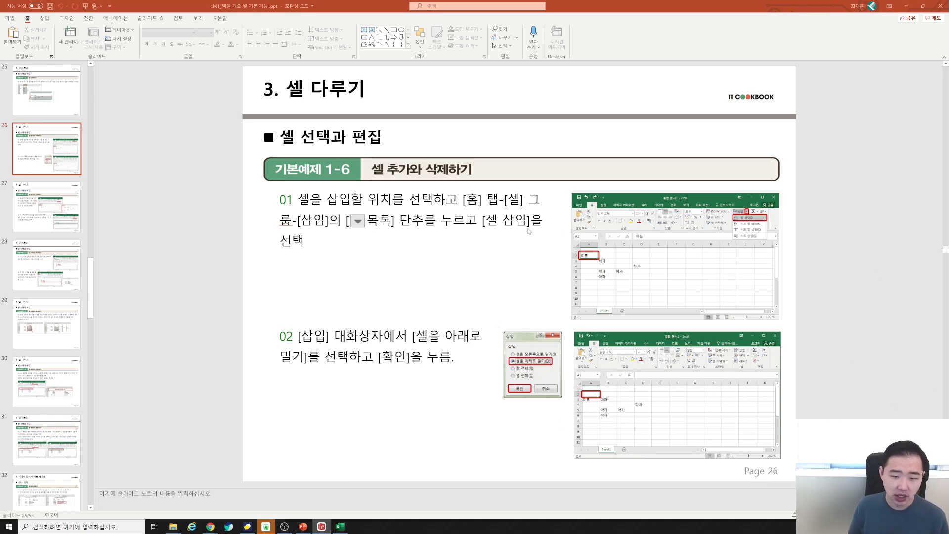
scroll(530, 257, up, 1)
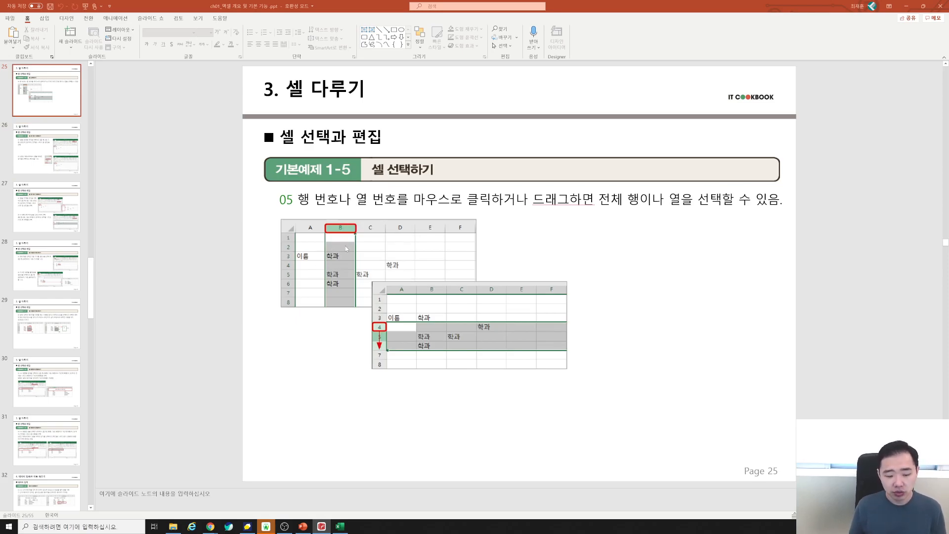
click(339, 526)
Select row 4, then select columns B through G one at a time.
click(278, 167)
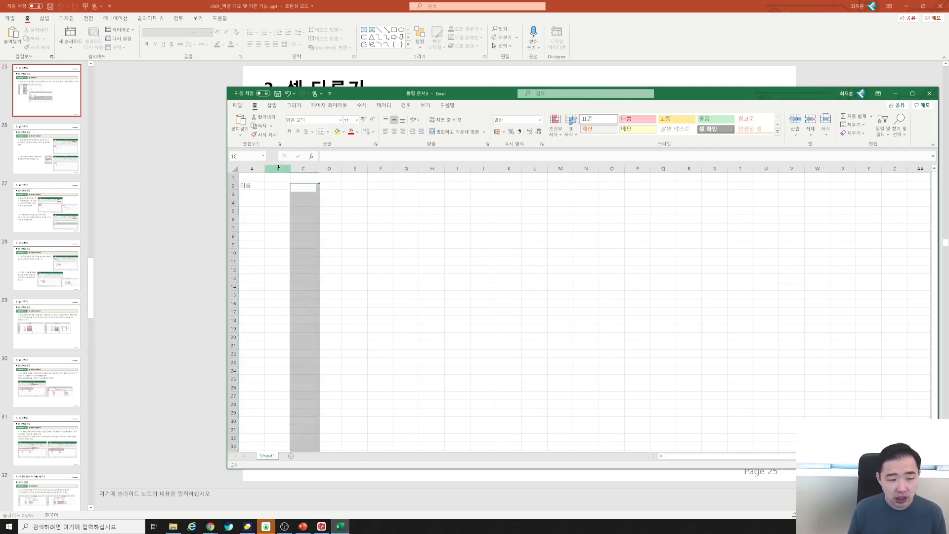
click(231, 202)
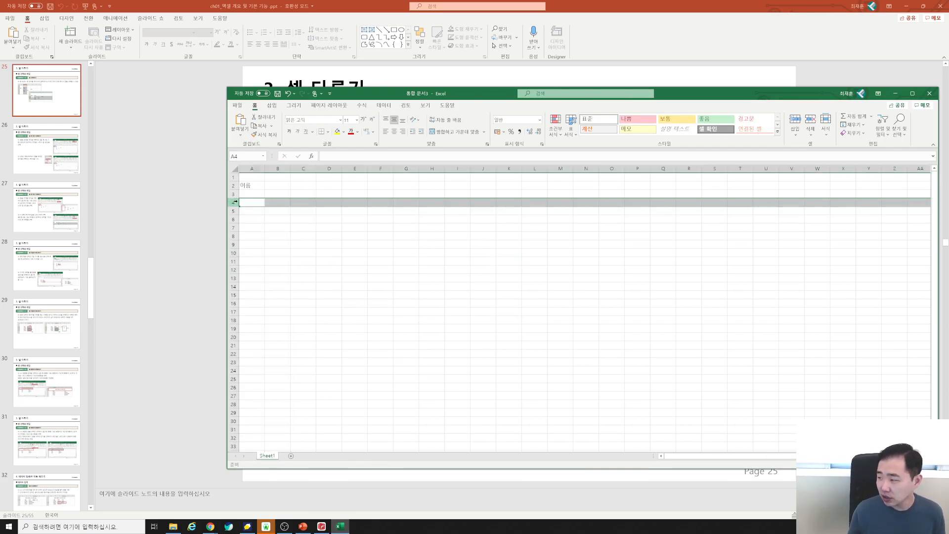
click(277, 168)
click(302, 168)
click(335, 168)
click(357, 168)
click(381, 168)
click(412, 168)
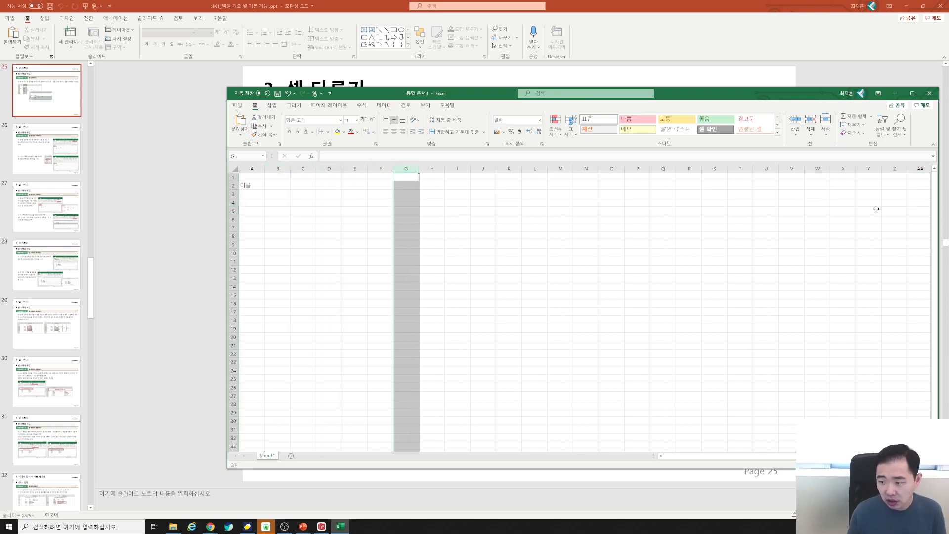
Return to the top of the sheet, select rows 6–9, then columns B to G.
drag(937, 225, 941, 339)
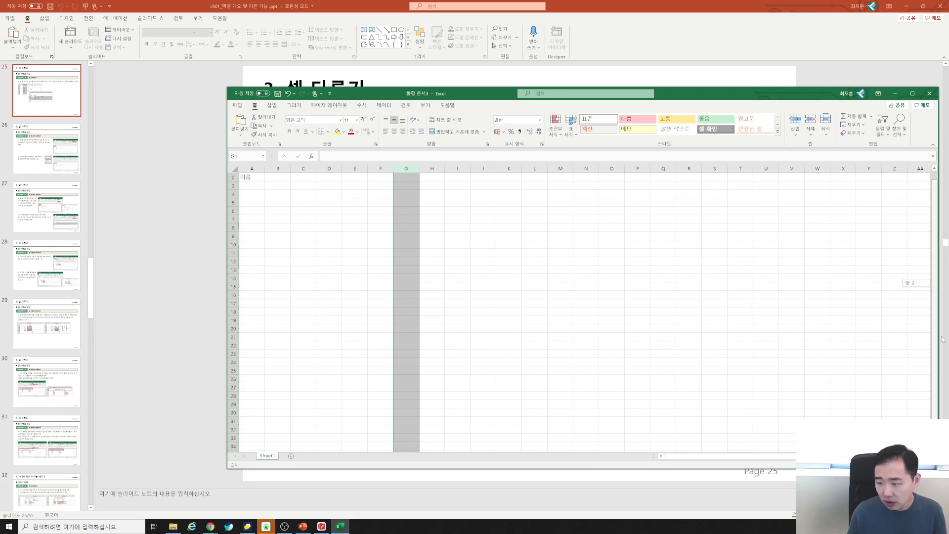
scroll(281, 418, down, 20)
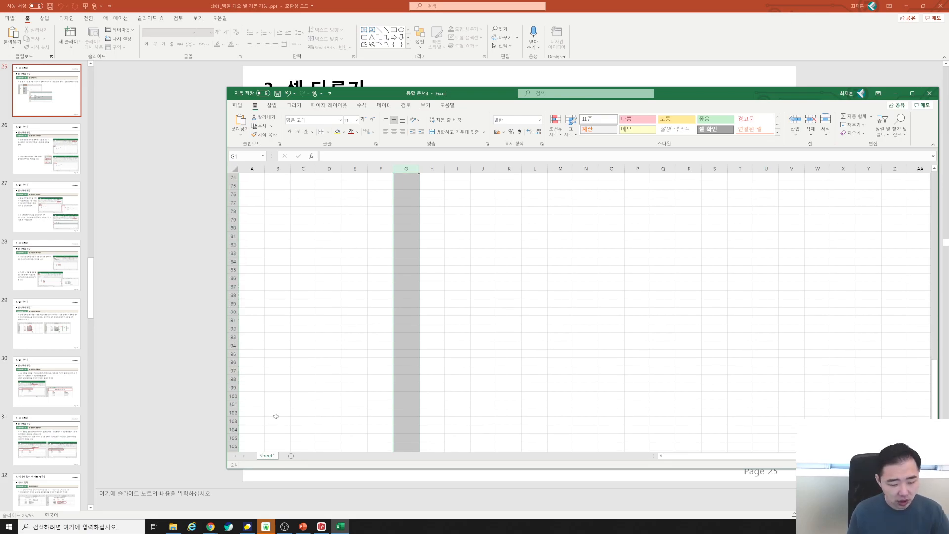
scroll(281, 418, down, 20)
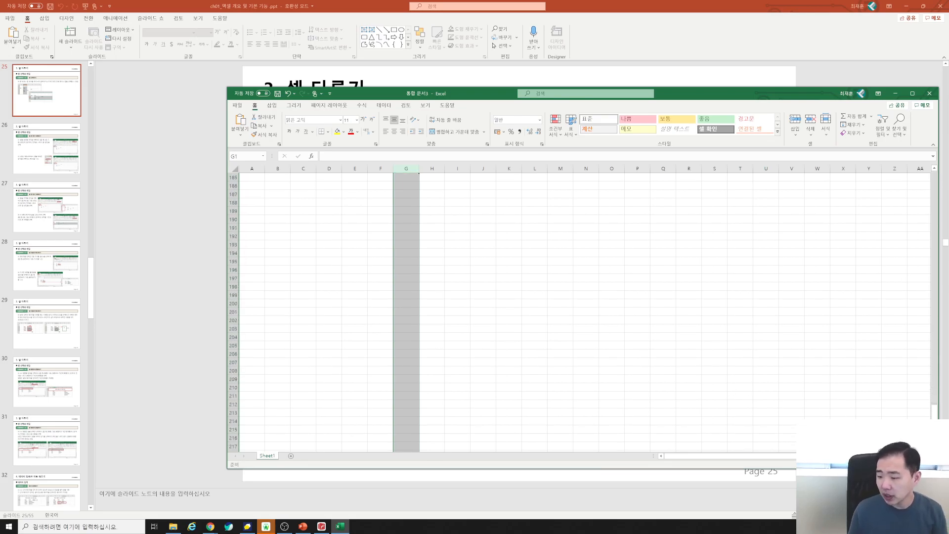
drag(934, 426, 928, 174)
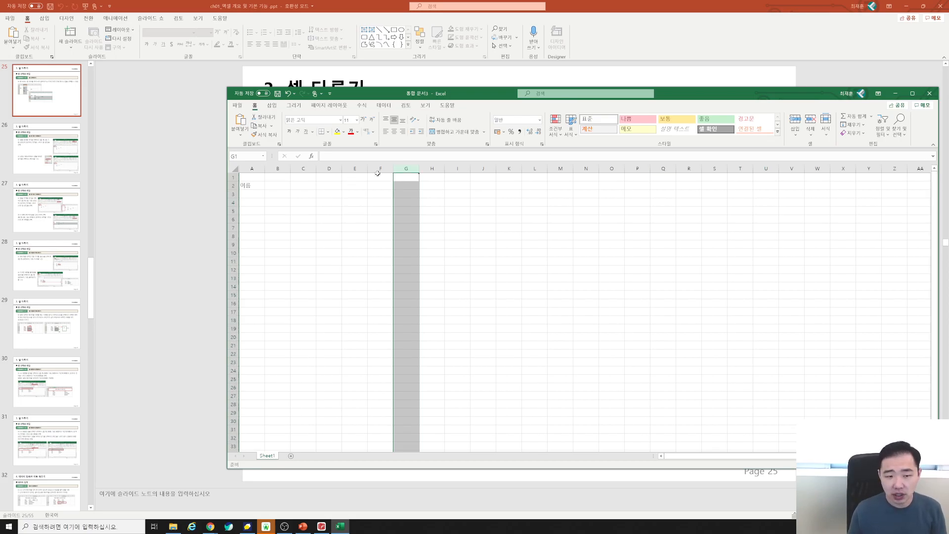
click(232, 219)
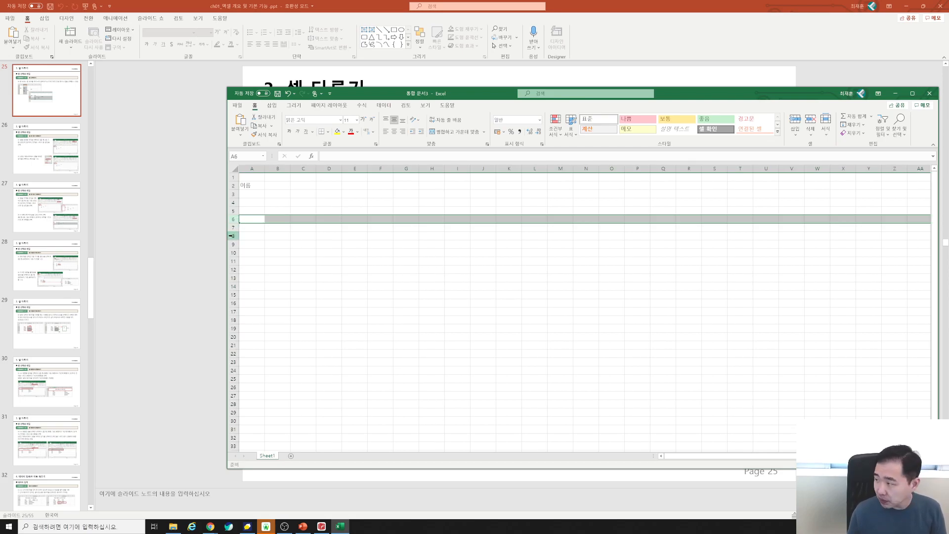
shift+click(232, 236)
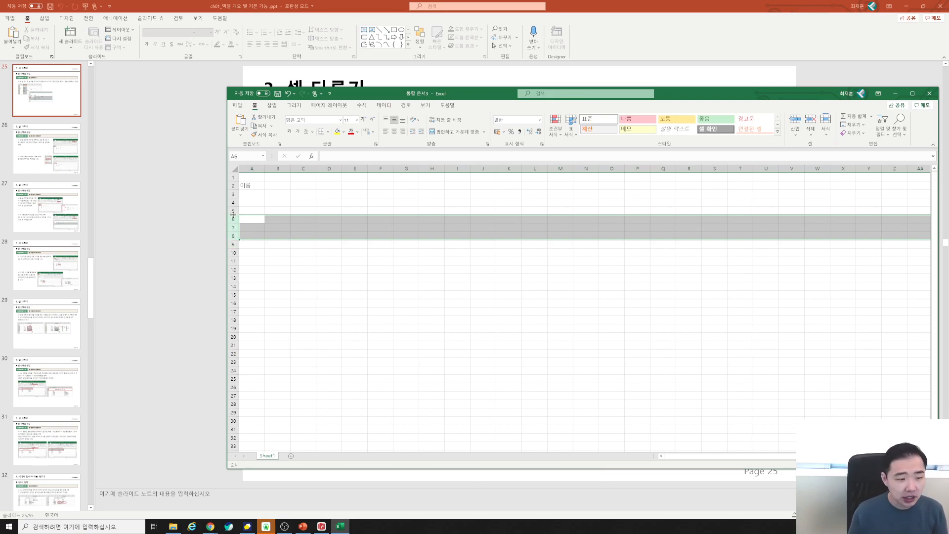
click(233, 219)
drag(232, 219, 236, 247)
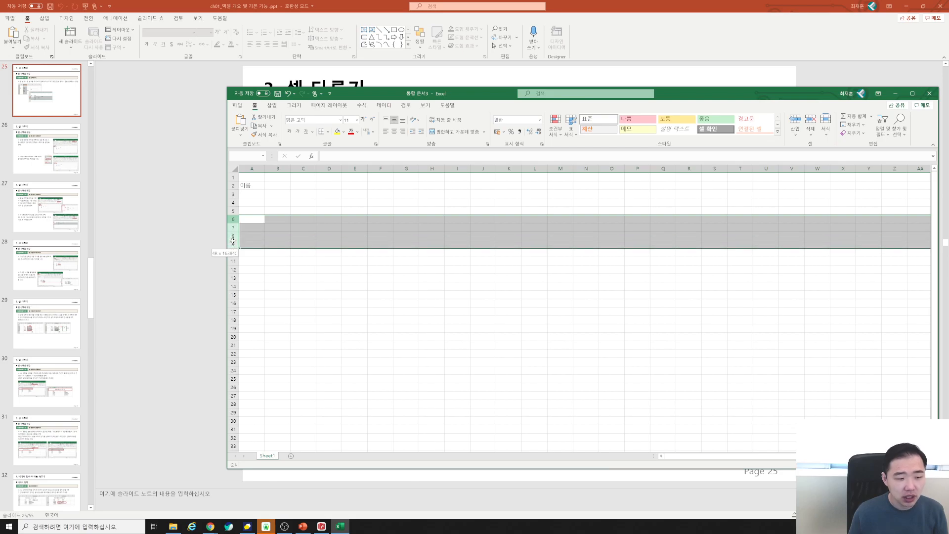
drag(278, 168, 413, 168)
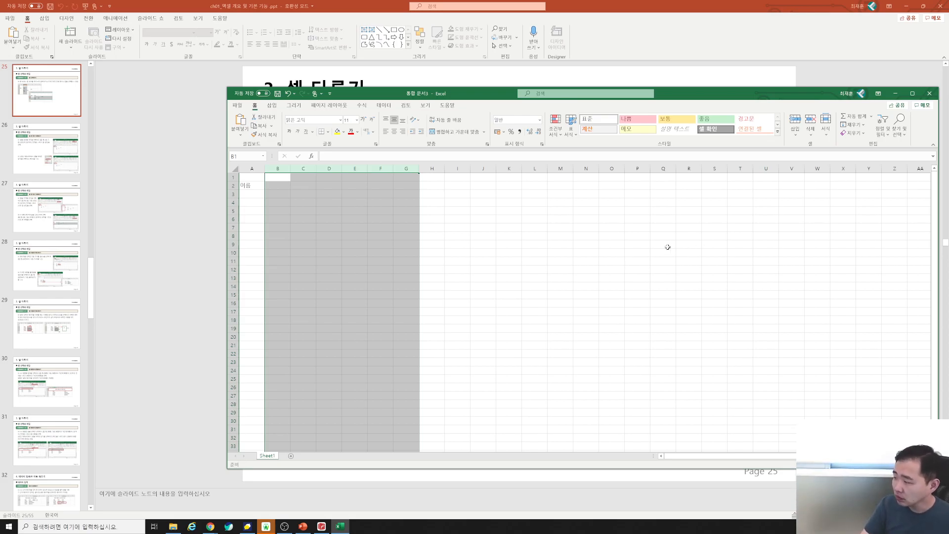
click(354, 210)
Enter 학과 in B3, then clear it again.
click(253, 186)
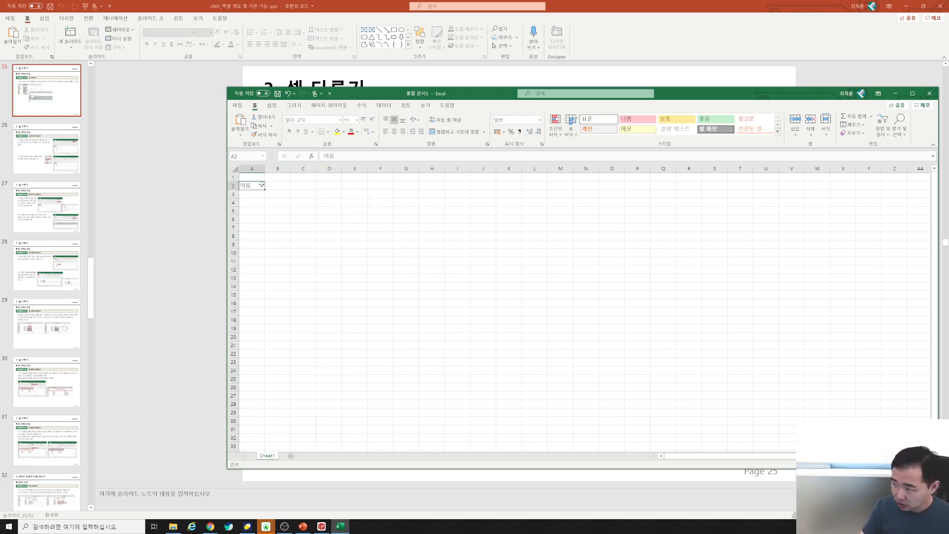
click(272, 195)
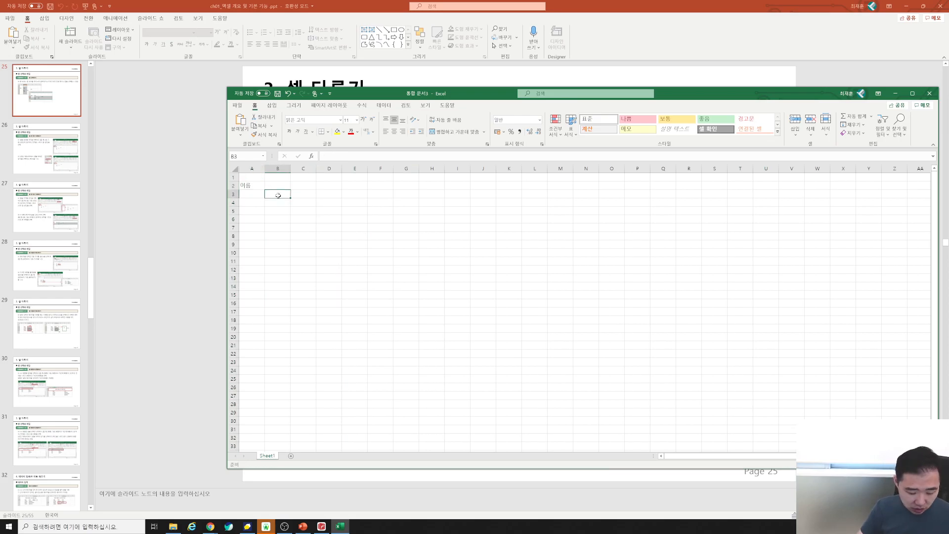
text(학과)
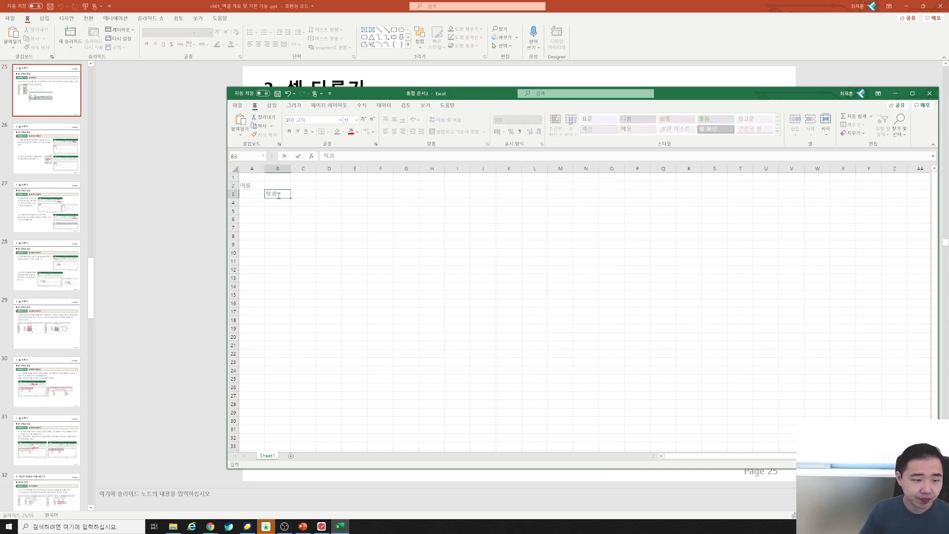
key(Return)
key(Up)
key(Delete)
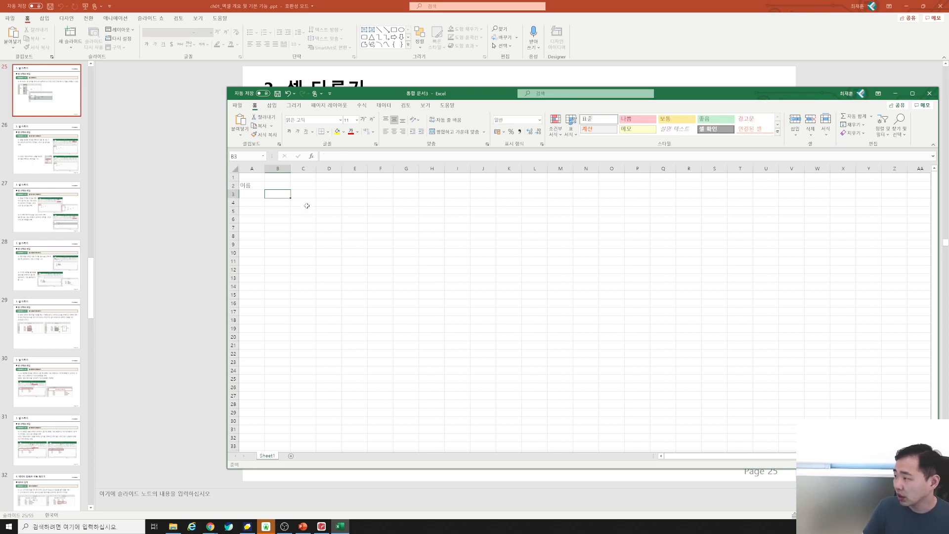
Fill 학과 into B3, B6, B7, C4 and E4 at once with Ctrl+Enter.
ctrl+click(286, 220)
ctrl+click(287, 226)
ctrl+click(304, 203)
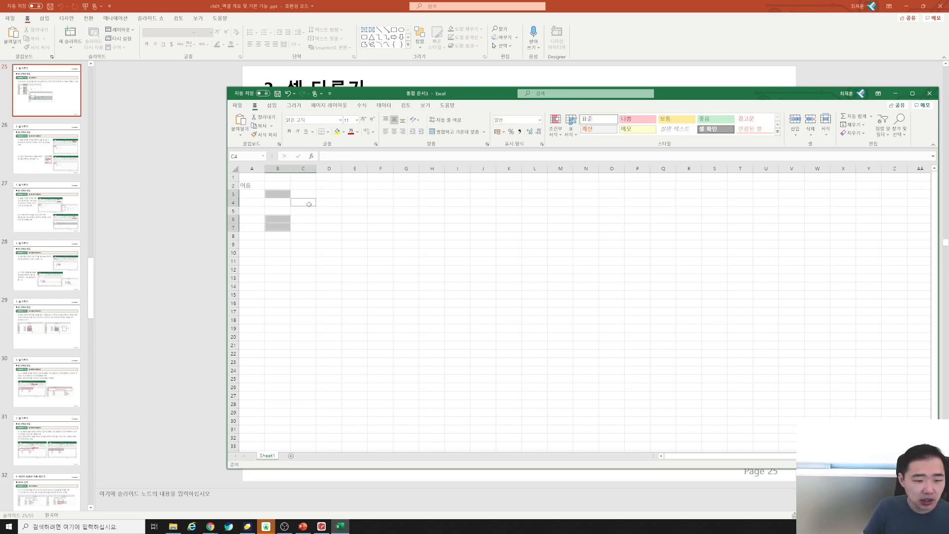
ctrl+click(349, 202)
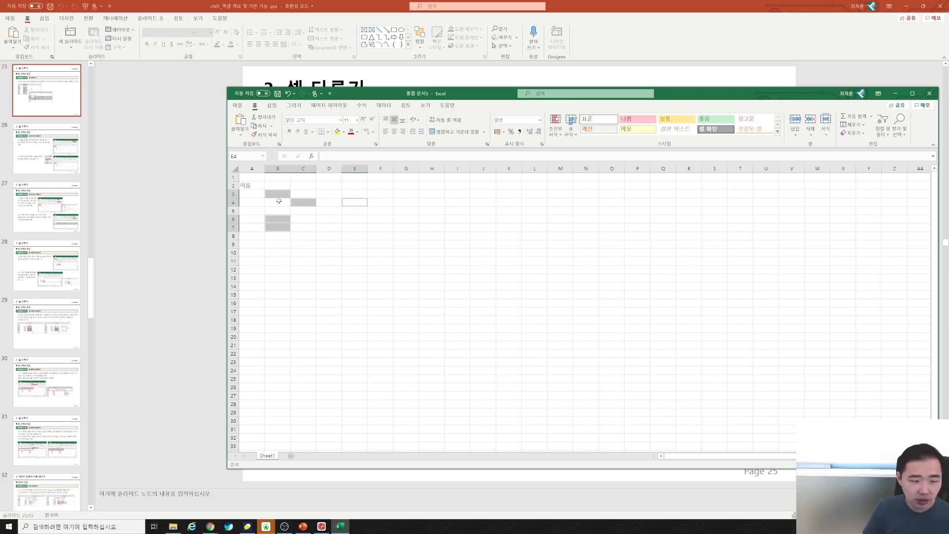
text(학과)
key(ctrl+Return)
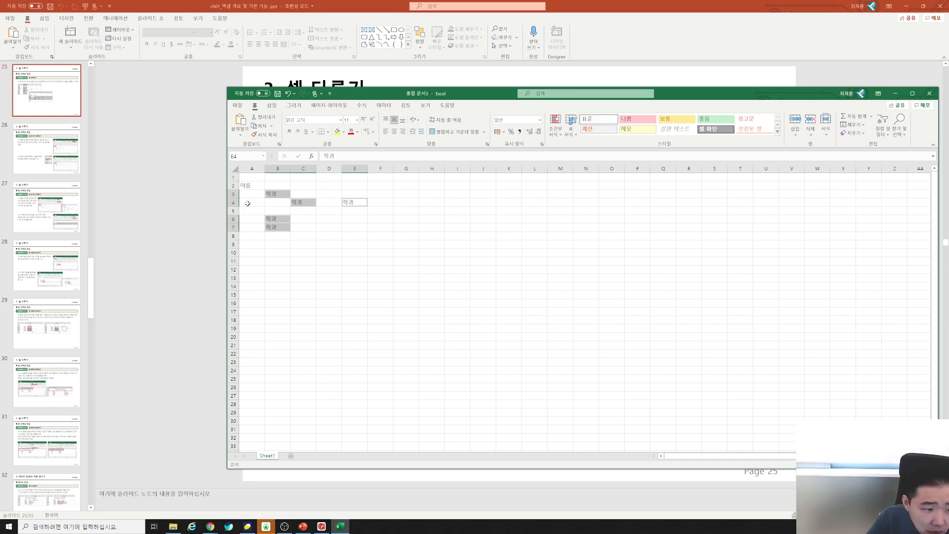
click(251, 186)
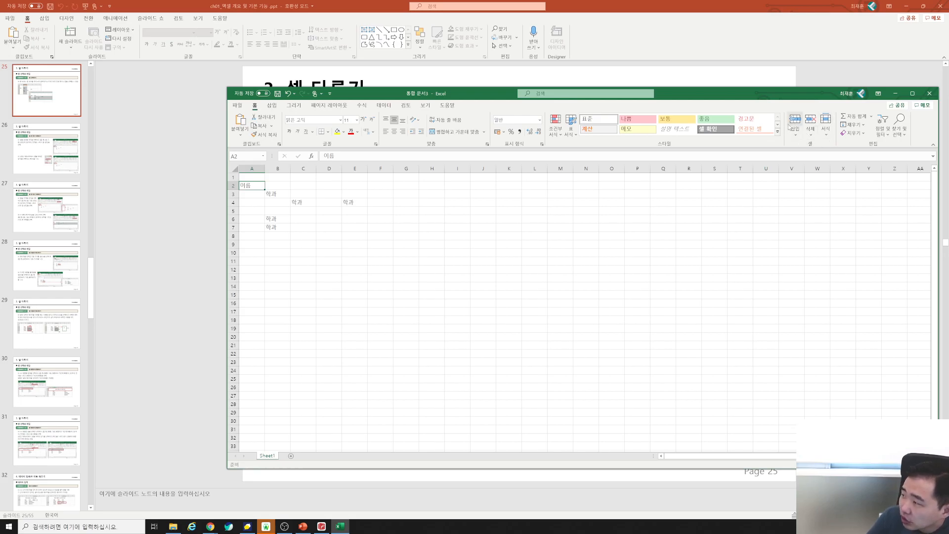
Insert a cell at A2 with Shift cells down, pushing 이름 to A3.
click(794, 135)
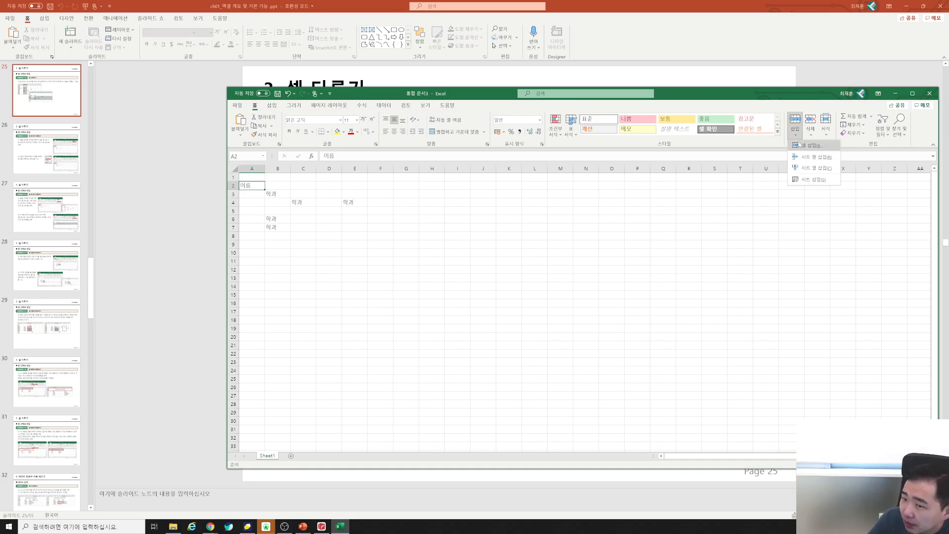
click(801, 146)
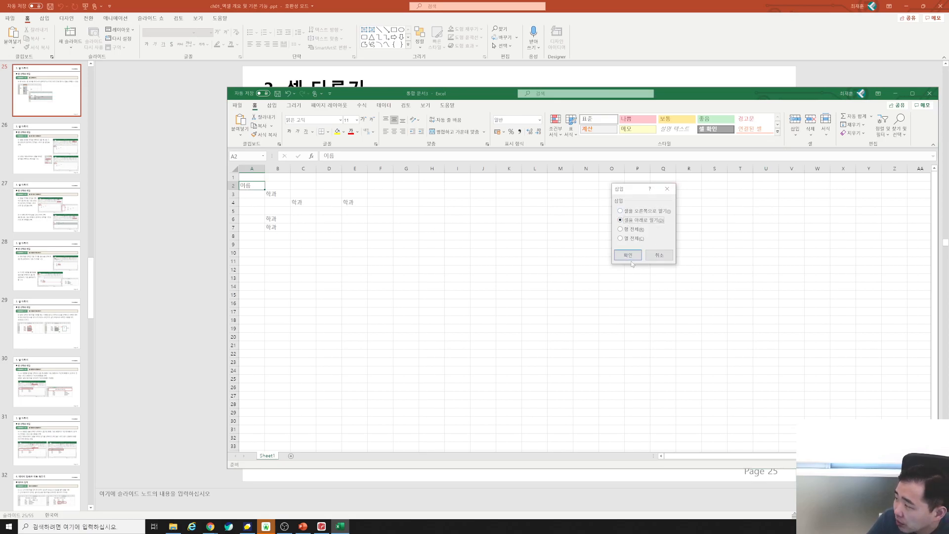
click(634, 229)
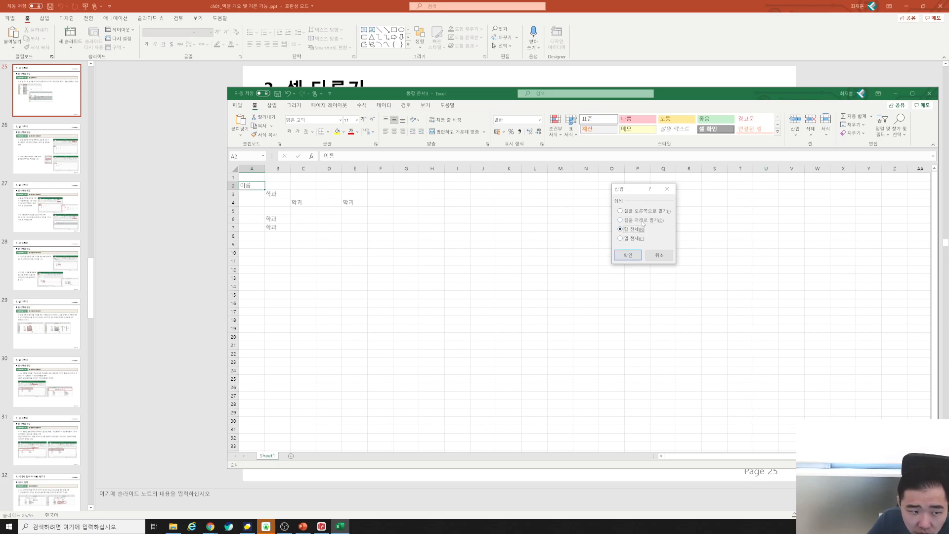
click(642, 221)
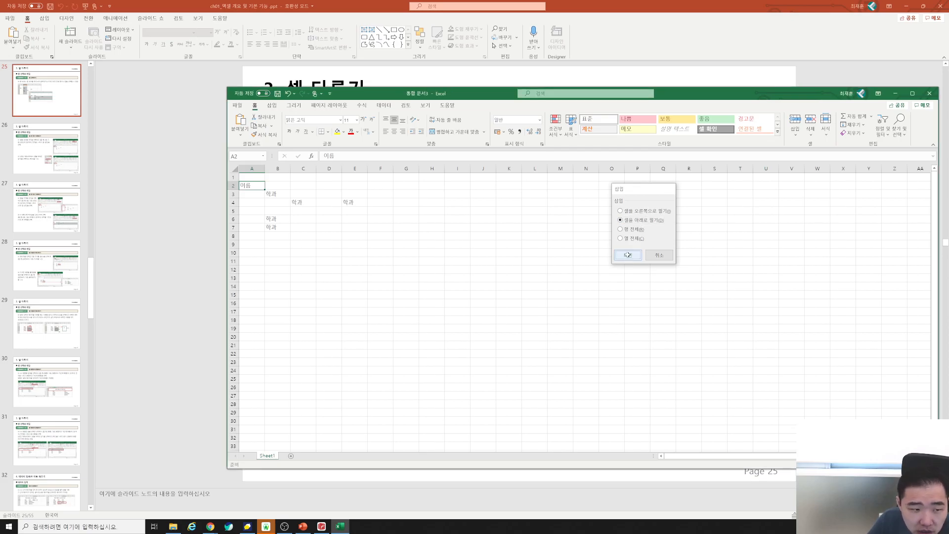
click(628, 256)
Enter 1 in A1 and 2 in A2.
drag(251, 186, 462, 186)
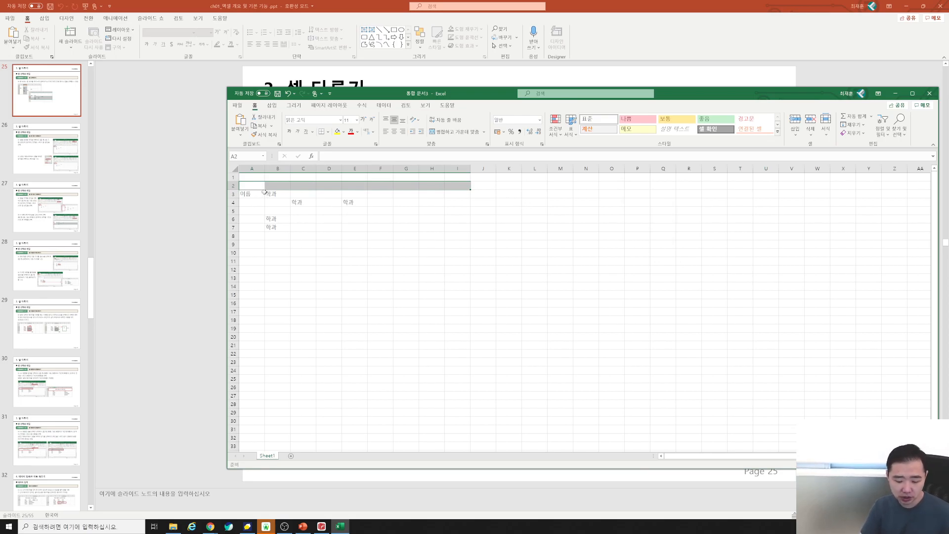
click(255, 177)
text(1)
key(Return)
text(2)
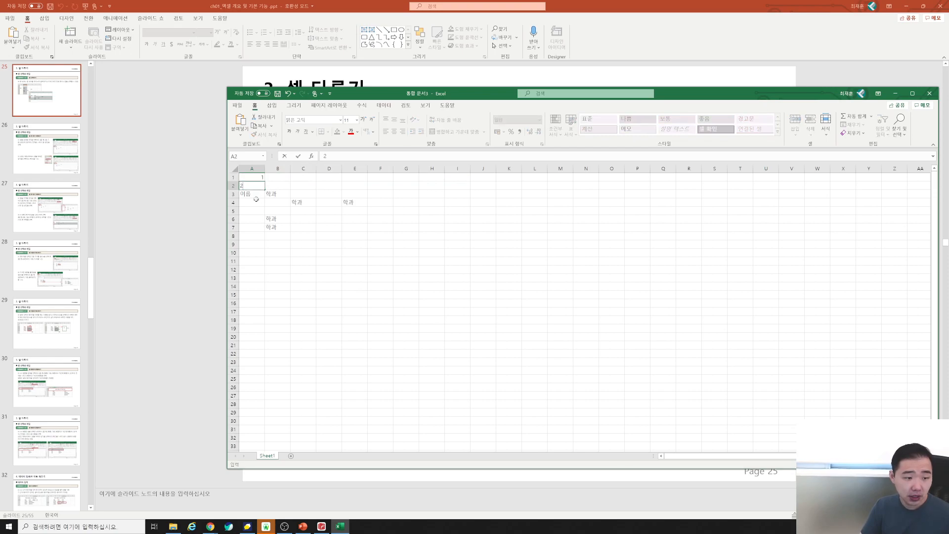
key(Return)
Insert a cell at A3 shifting cells down, moving 이름 to A4.
click(287, 185)
click(255, 194)
click(253, 186)
click(254, 196)
click(794, 133)
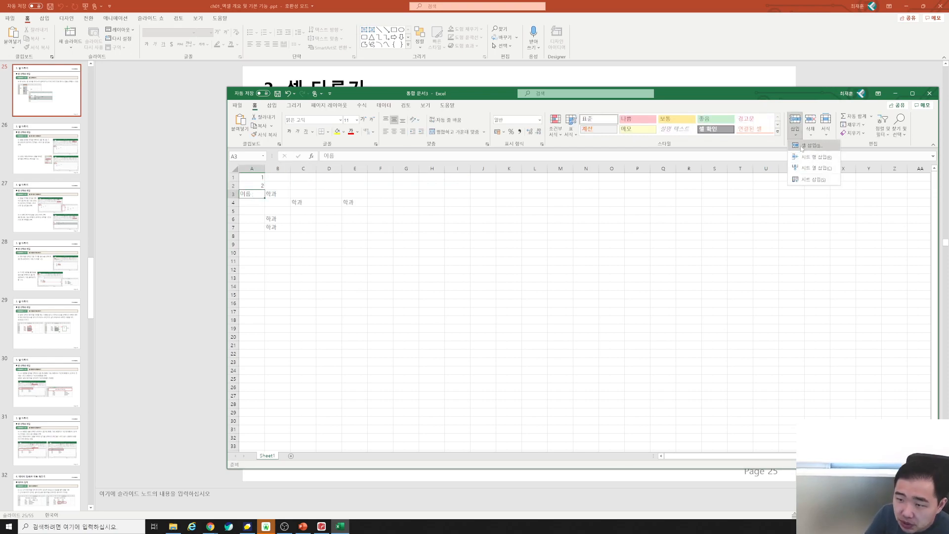
click(801, 147)
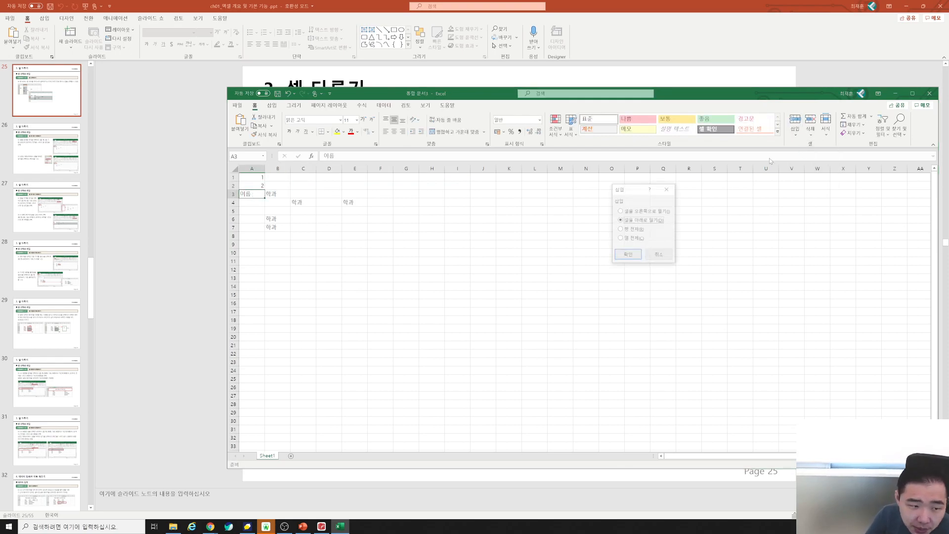
click(628, 254)
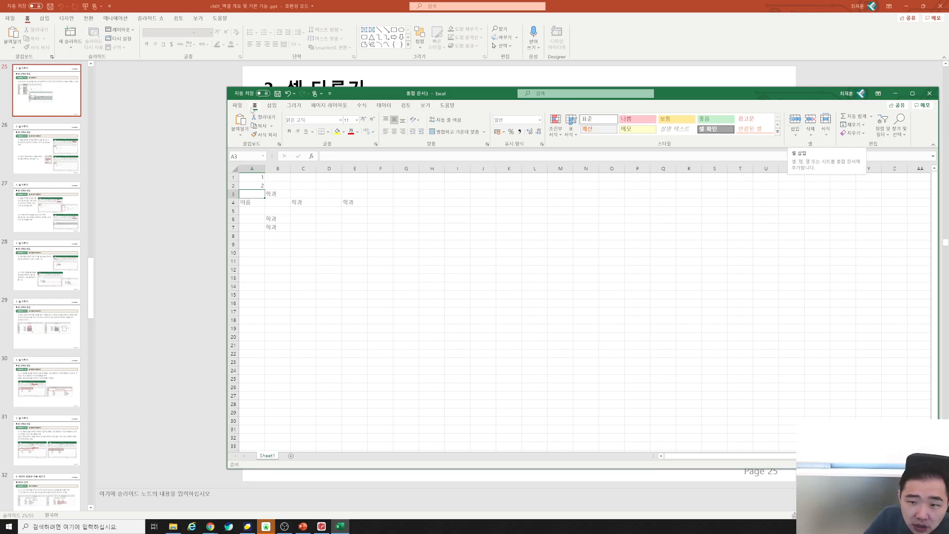
Insert a cell at B3 with Shift cells right, moving 학과 into C3.
click(794, 135)
click(802, 148)
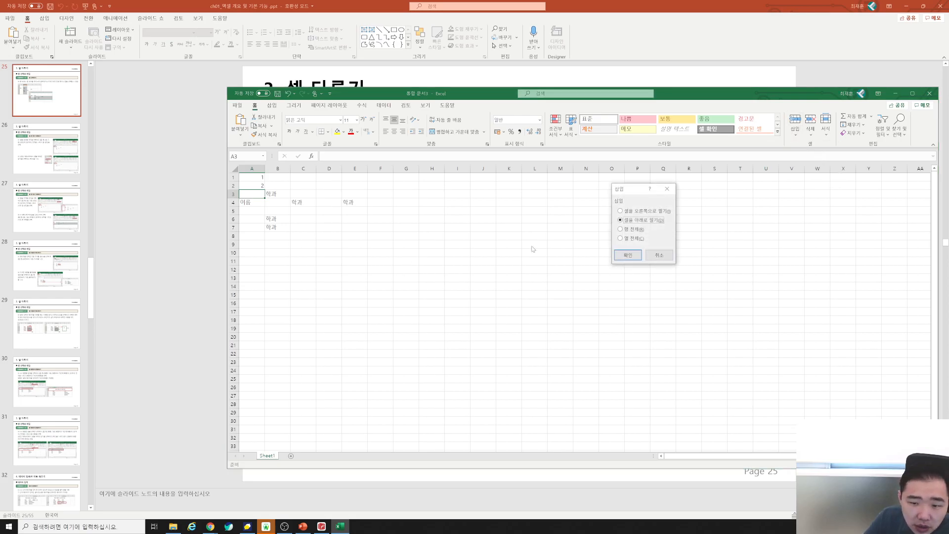
click(633, 229)
click(633, 239)
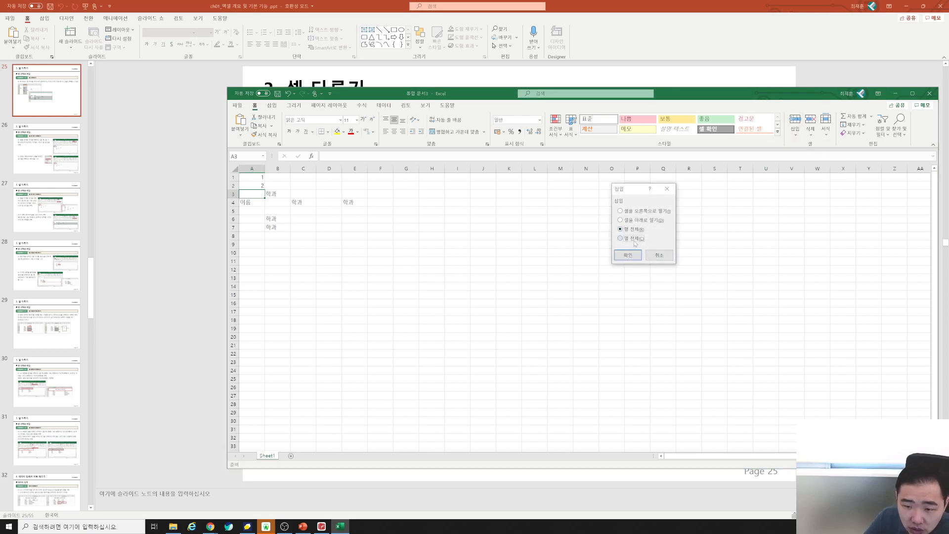
click(647, 212)
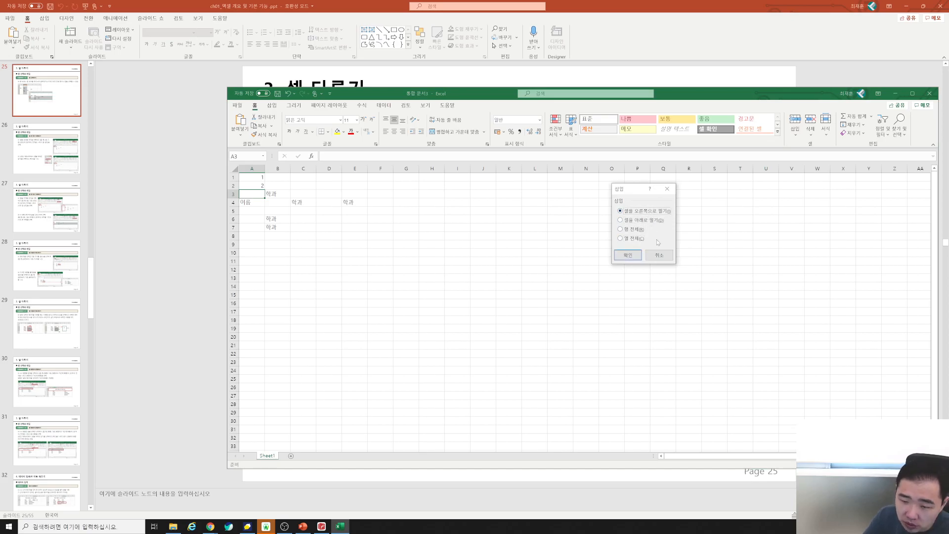
click(628, 255)
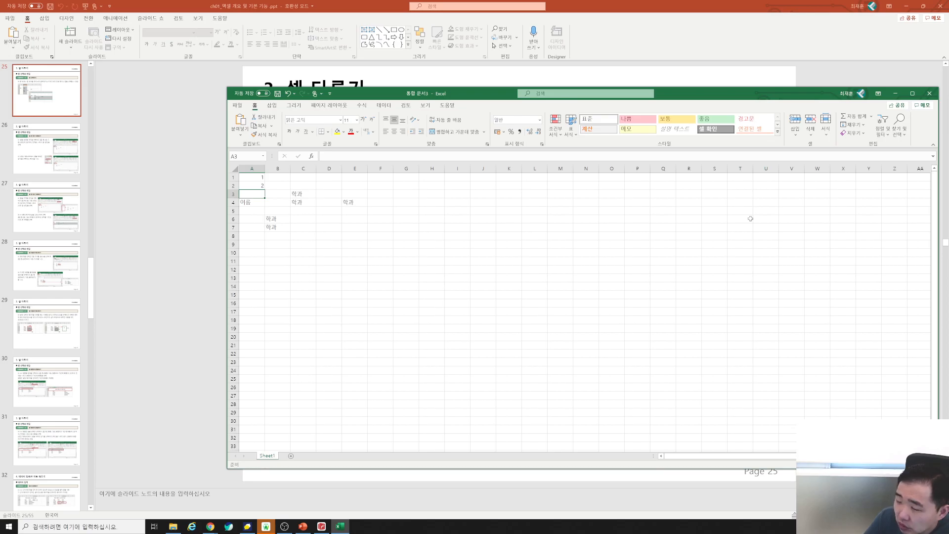
right_click(253, 195)
click(251, 195)
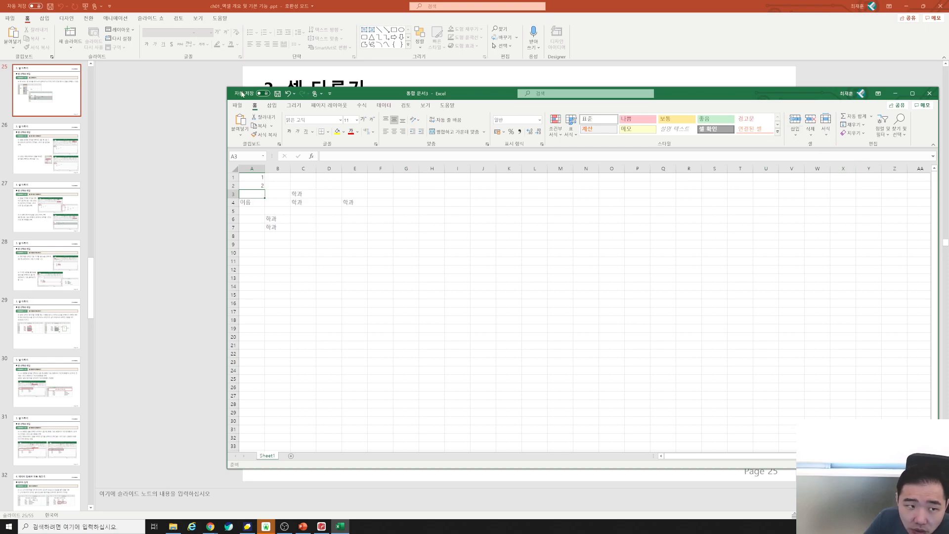
Delete the blank cell A3 with Shift cells up, bringing 이름 back to A3.
click(809, 137)
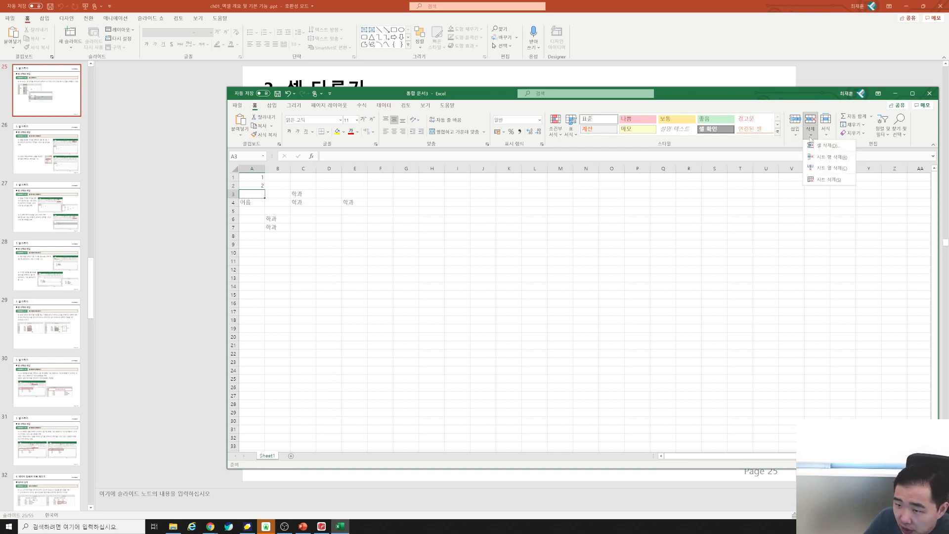
click(821, 147)
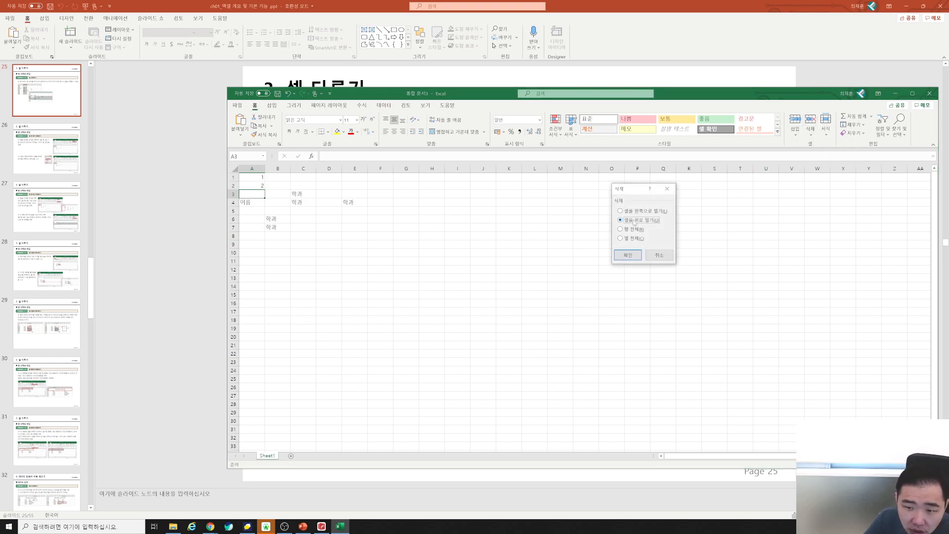
click(628, 255)
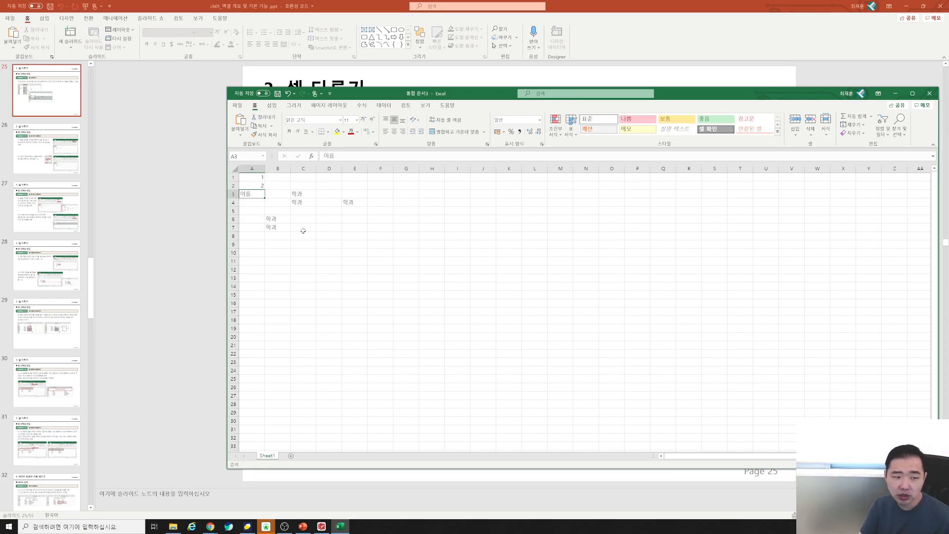
Delete sheet rows 4–6 so the remaining 학과 moves up to B4.
click(233, 202)
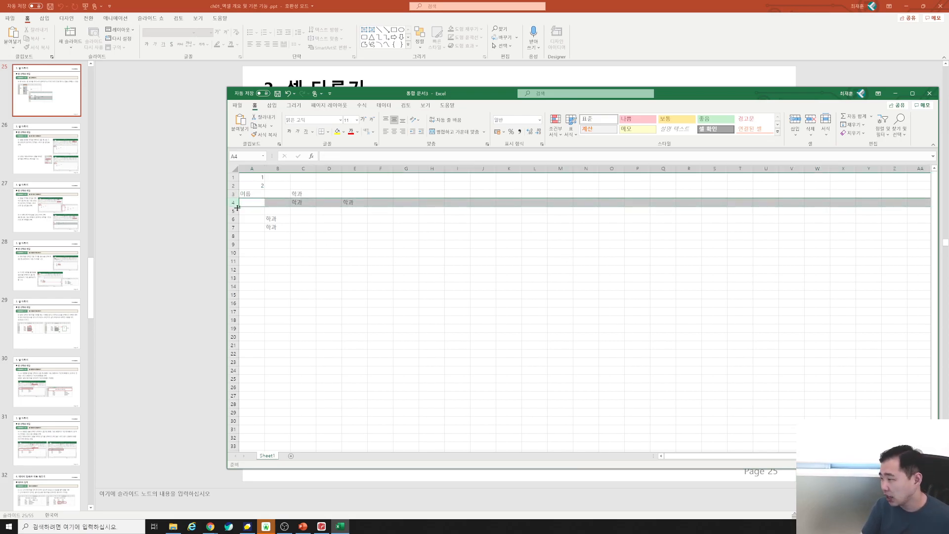
shift+click(233, 219)
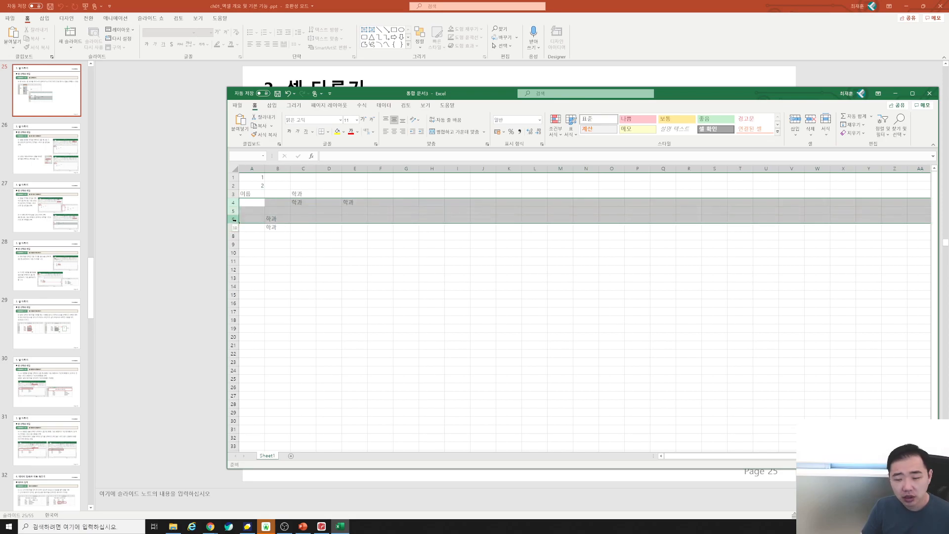
click(232, 202)
drag(233, 202, 233, 220)
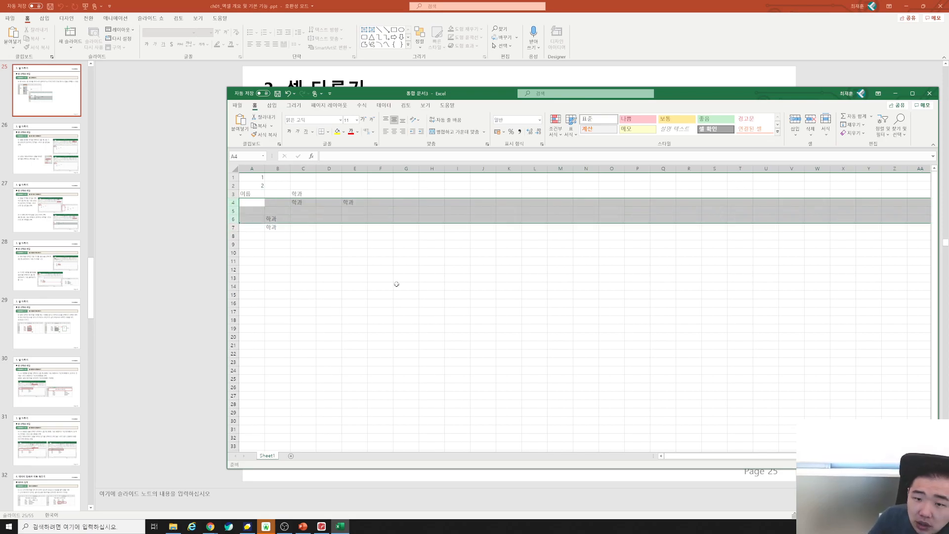
click(810, 134)
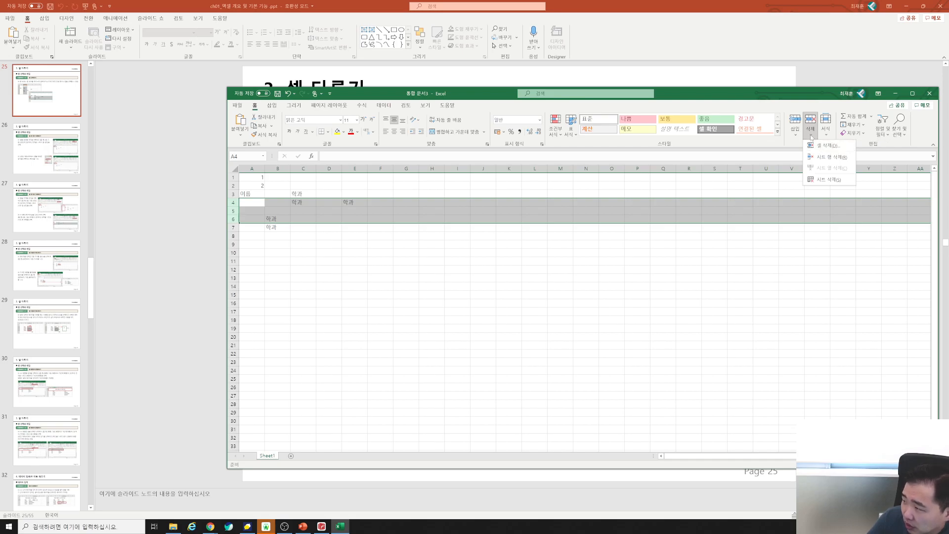
click(811, 136)
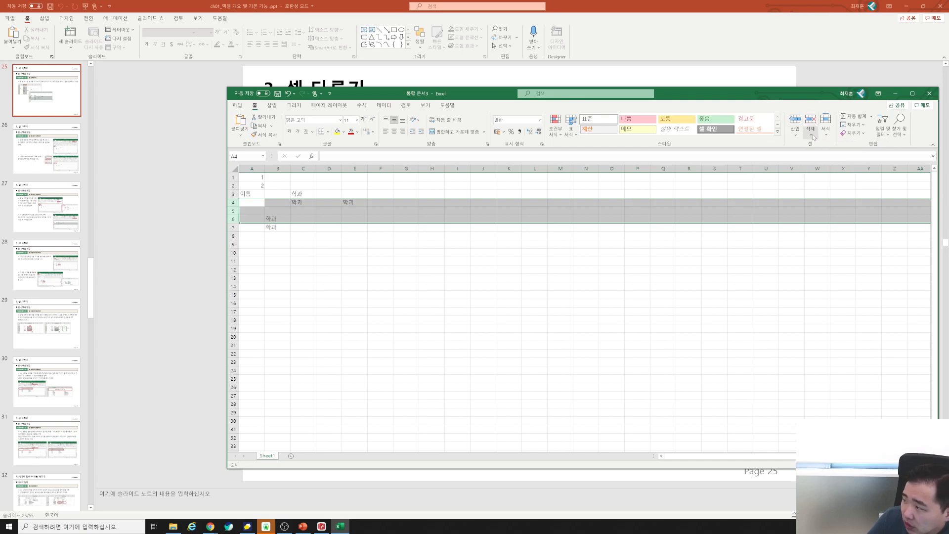
click(813, 137)
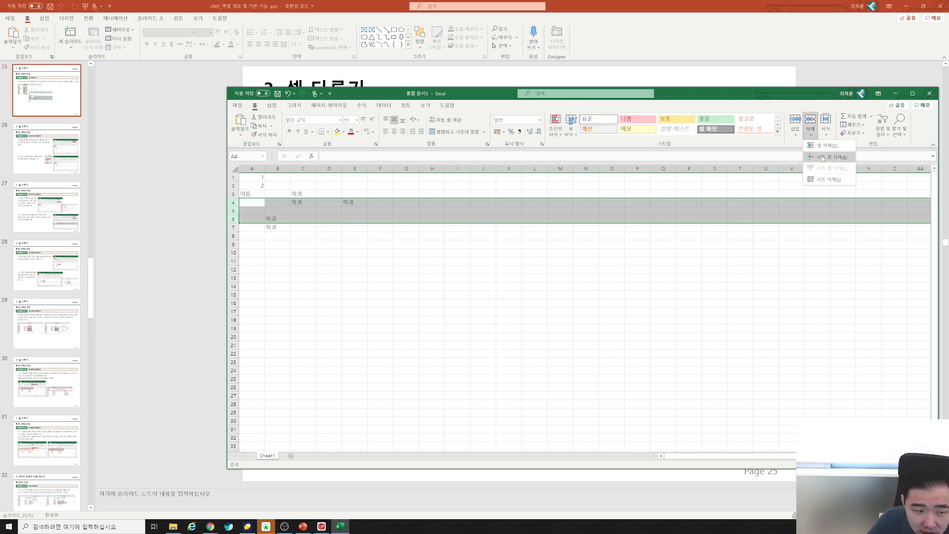
click(822, 157)
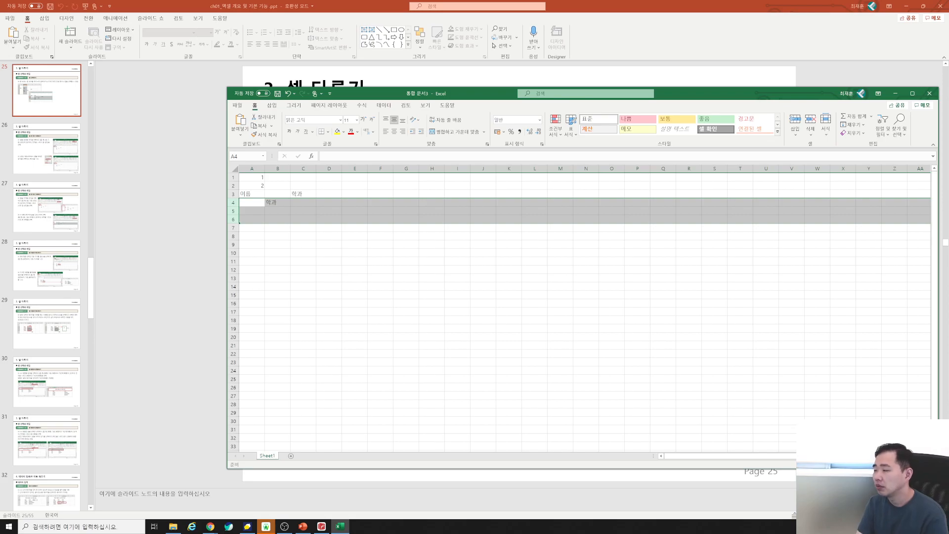
Scroll PowerPoint to slide 28, 기본예제 1-7 셀 이동과 복사하기, then return to Excel.
click(118, 280)
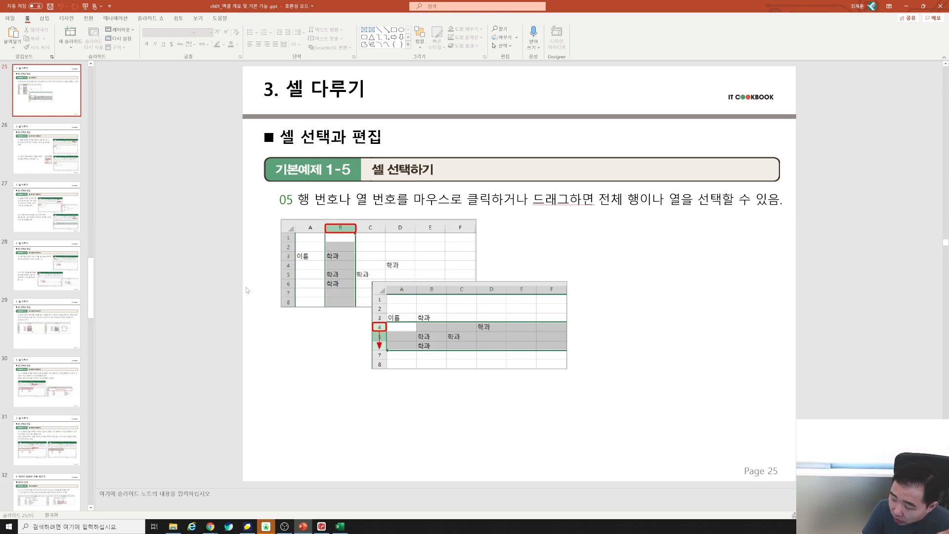
scroll(245, 289, down, 2)
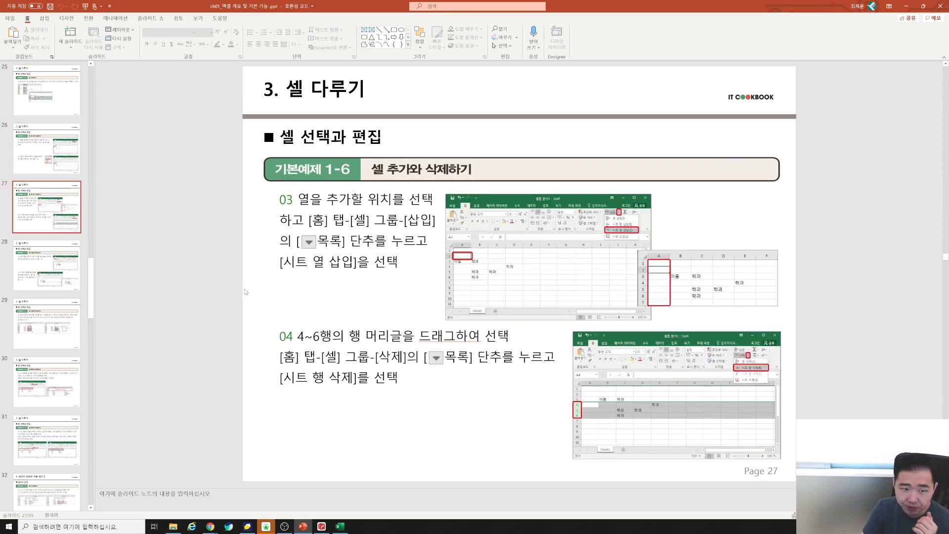
scroll(246, 291, up, 1)
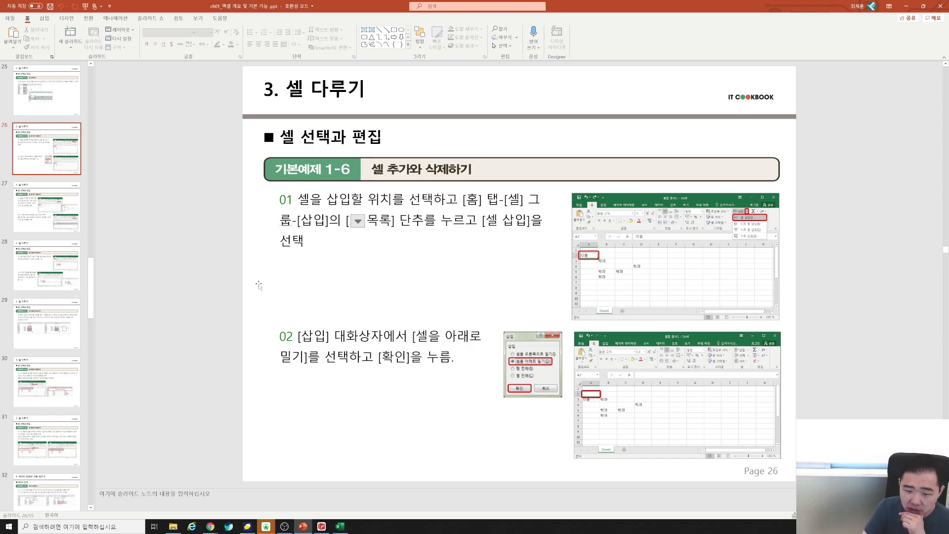
scroll(255, 287, down, 1)
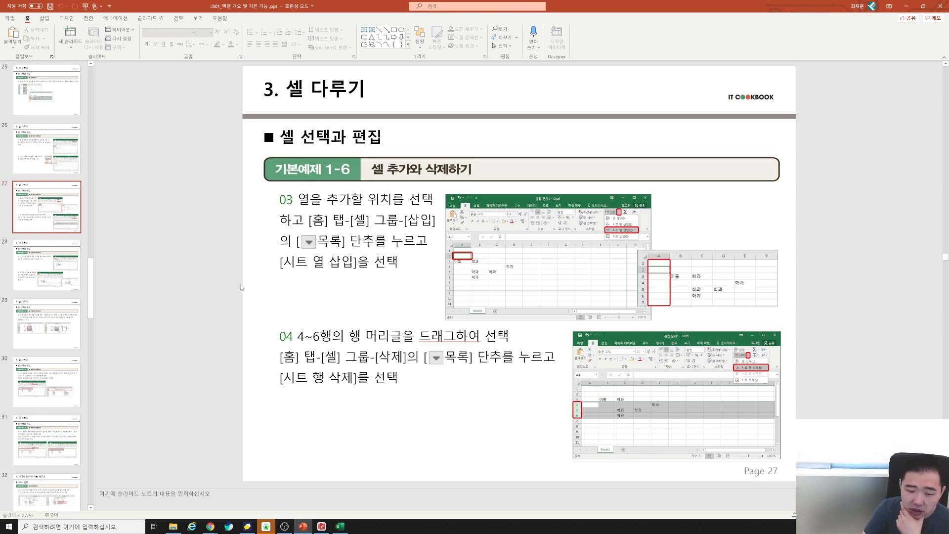
scroll(236, 287, down, 1)
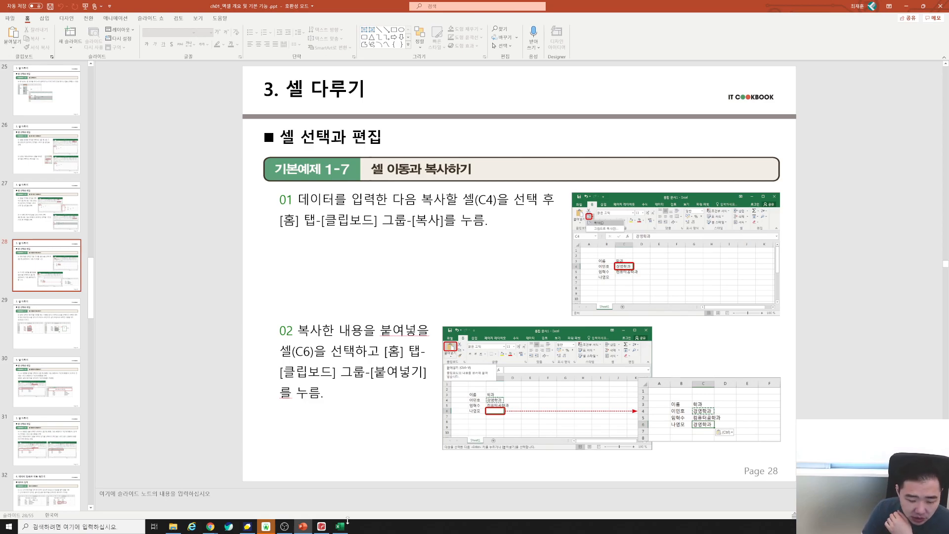
click(343, 525)
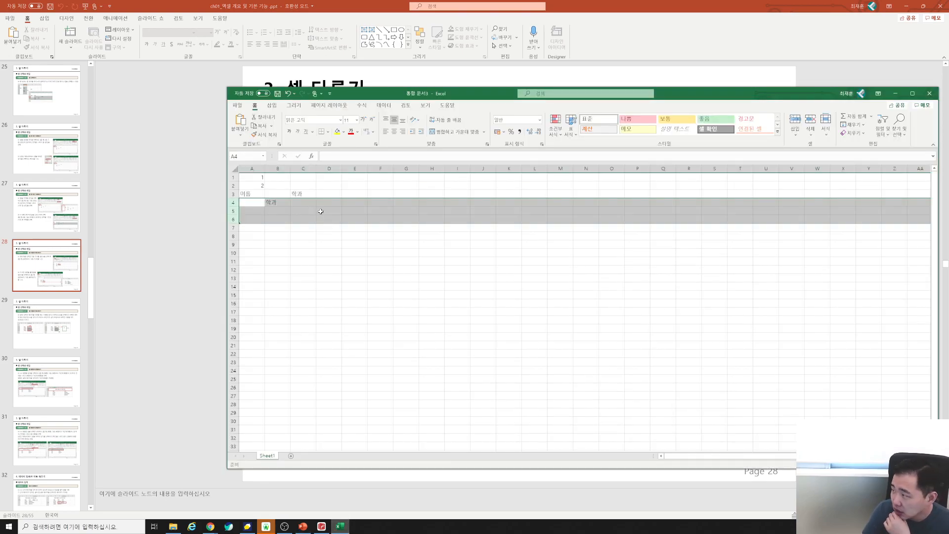
Clear A1:C4 and place the Excel window beside a smaller PowerPoint window.
drag(253, 178, 293, 199)
key(Delete)
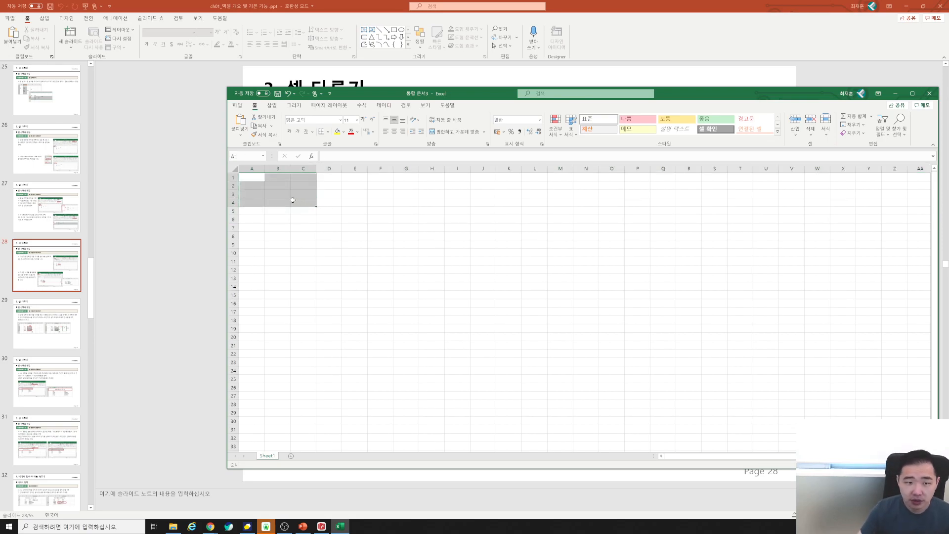
drag(480, 92, 710, 104)
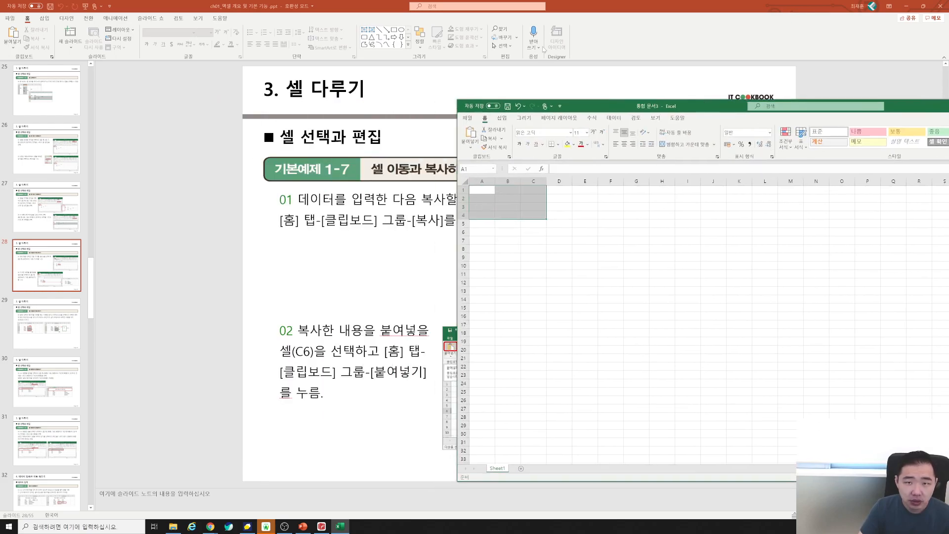
double_click(570, 16)
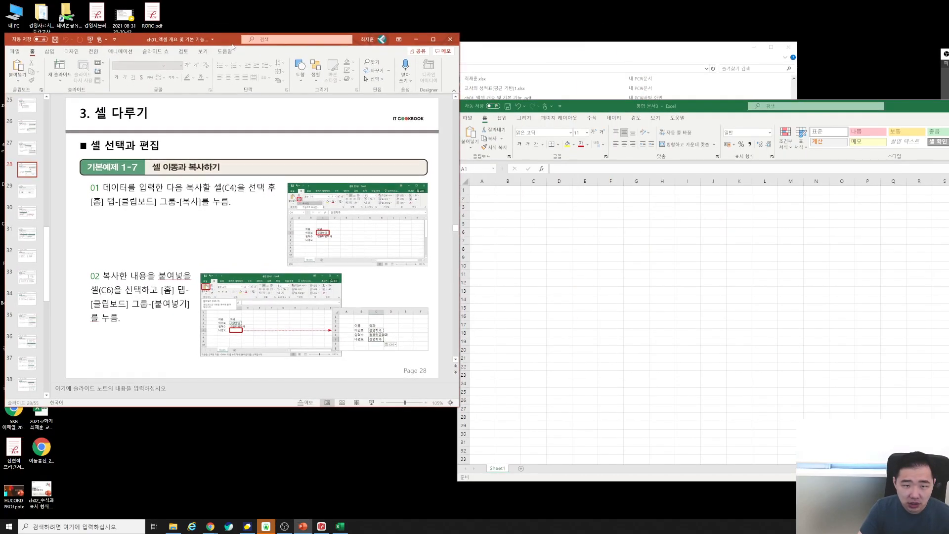
drag(497, 106, 489, 50)
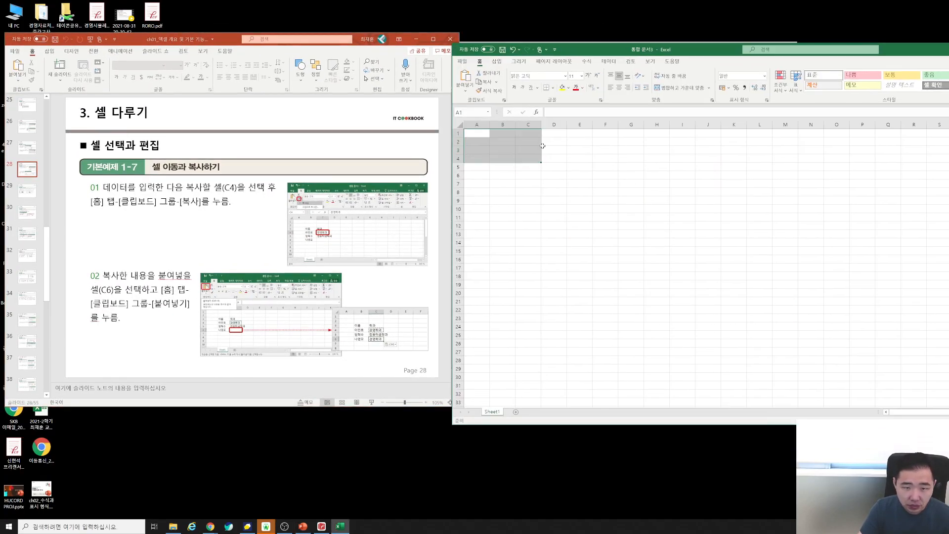
click(492, 136)
Enter the header 이름 in B3 and three student names in B4:B6.
click(499, 149)
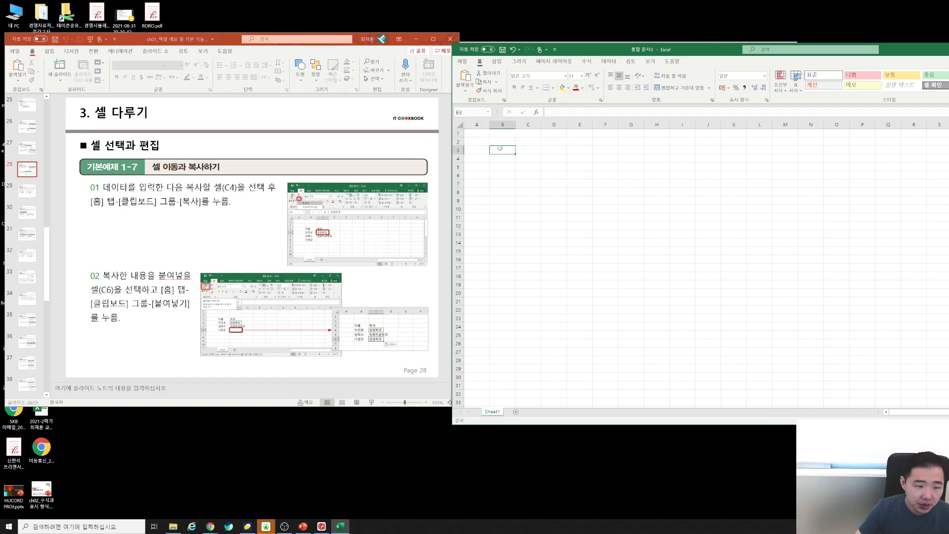
text(이름)
key(Return)
key(Return)
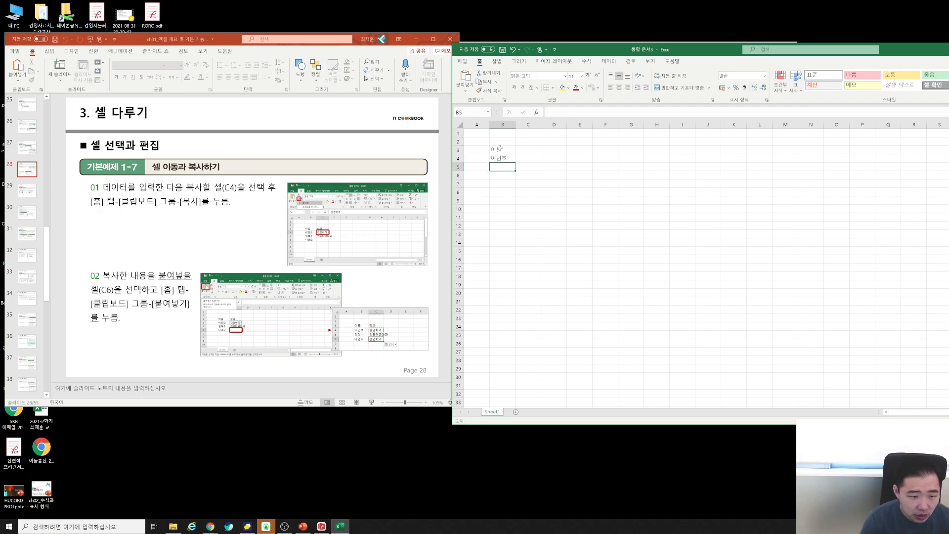
key(Return)
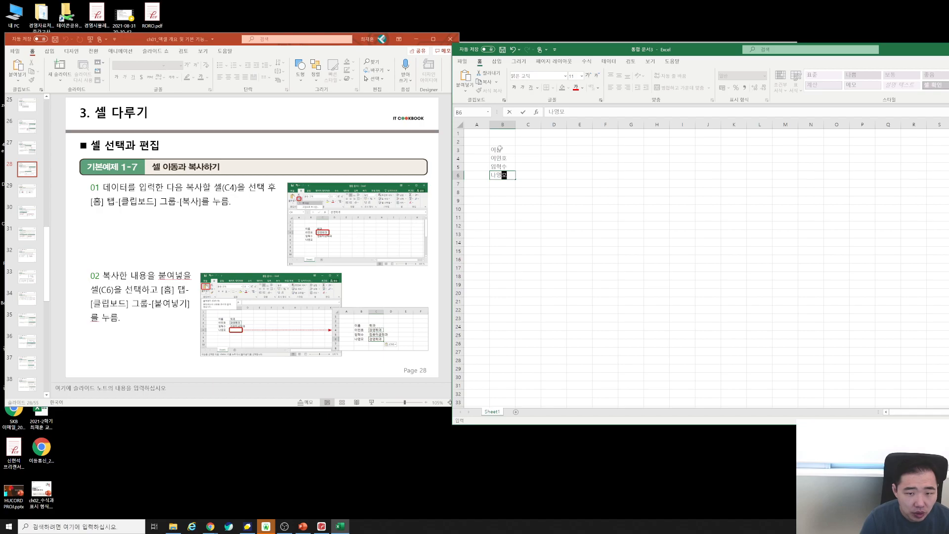
key(Return)
Enter 학과, 경영학과 and 컴퓨터공학과 in C3:C5, correcting the misspelled entry.
key(Up)
key(Right)
key(Right)
key(Up)
key(Up)
key(Up)
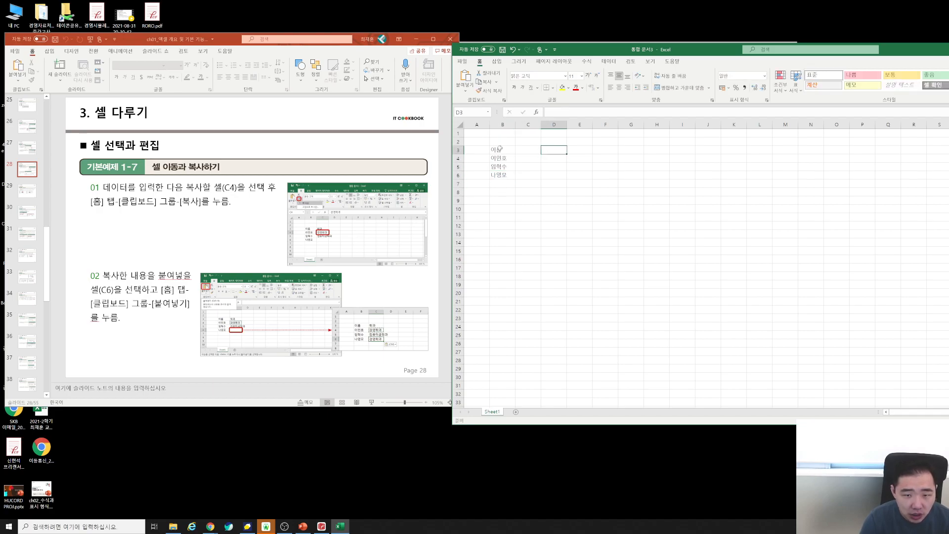
key(Left)
text(학고ㅏ)
key(Return)
text(경영학과)
key(Return)
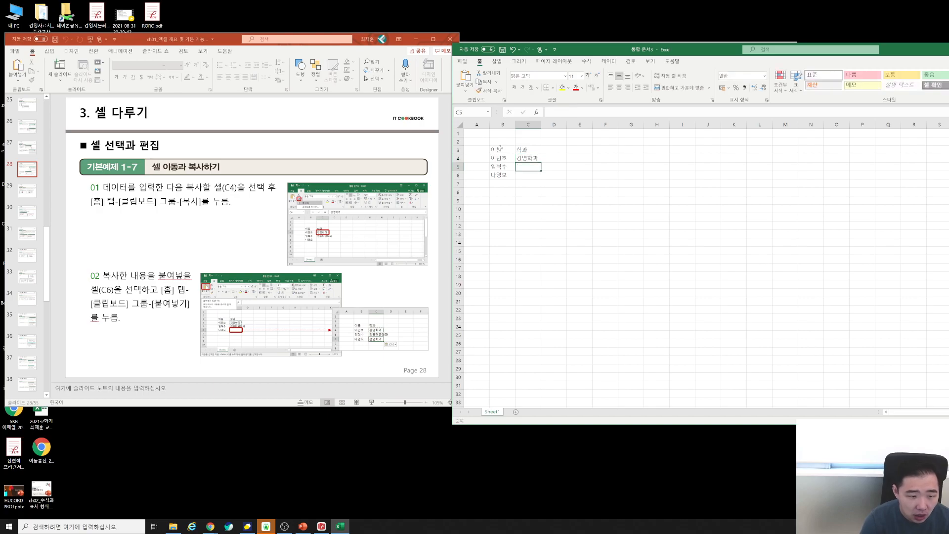
text(컴퓨)
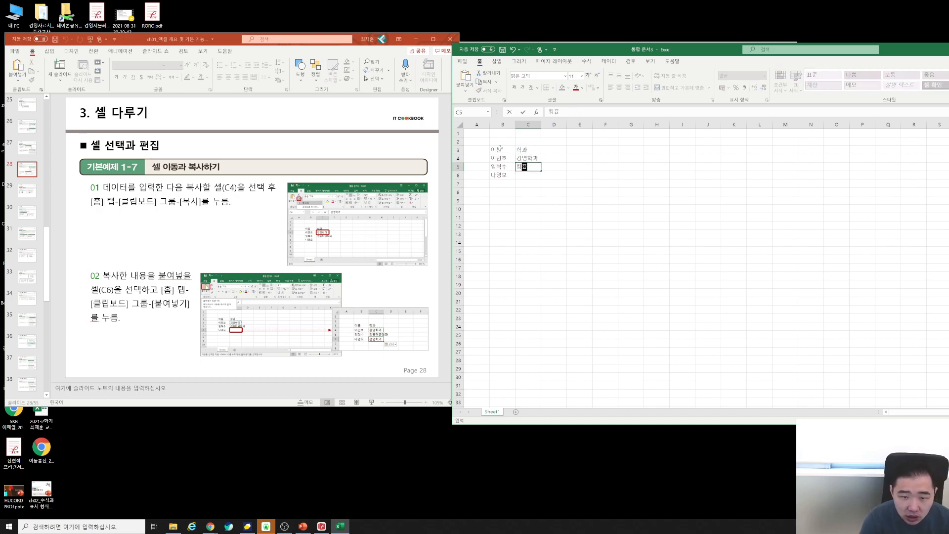
text(터공ㅎㅏㄱ화)
key(Return)
key(Up)
key(BackSpace)
text(과)
key(Return)
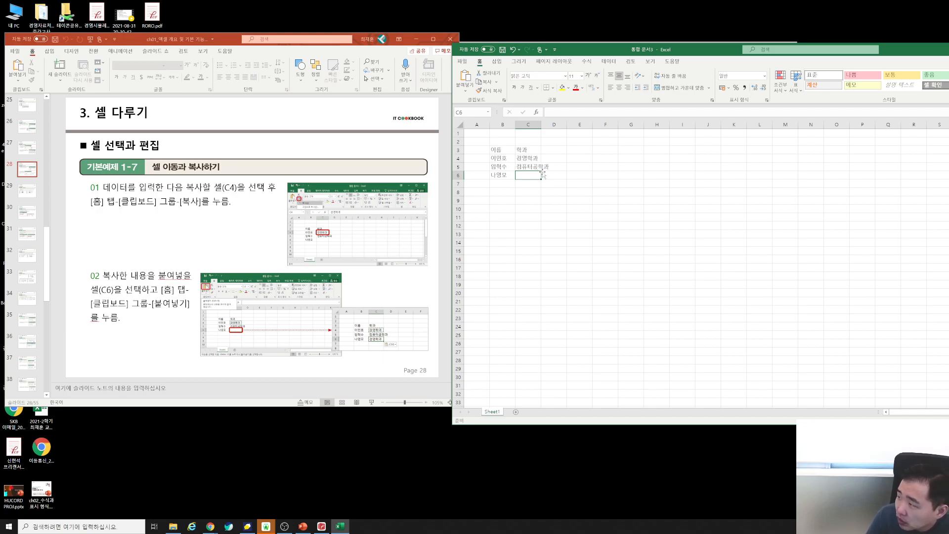
Select C4 (경영학과) and maximize the Excel window to full screen.
click(535, 156)
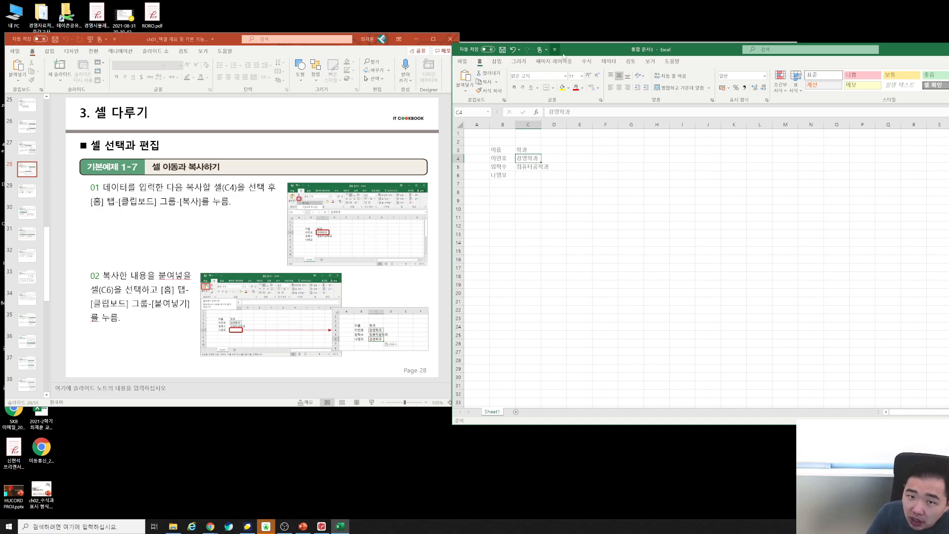
double_click(602, 51)
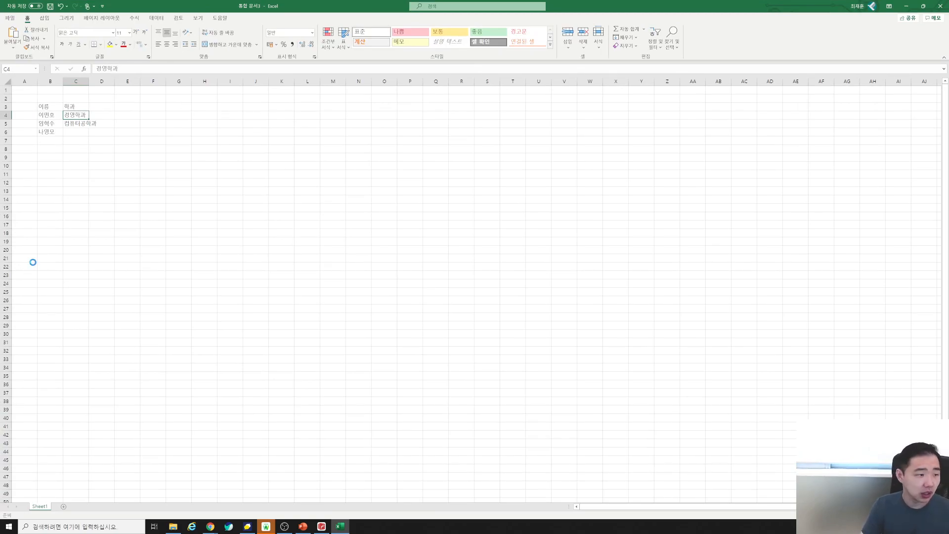
Scroll back to show columns A and B, then copy 경영학과 from C4.
scroll(32, 262, up, 5)
scroll(39, 263, up, 3)
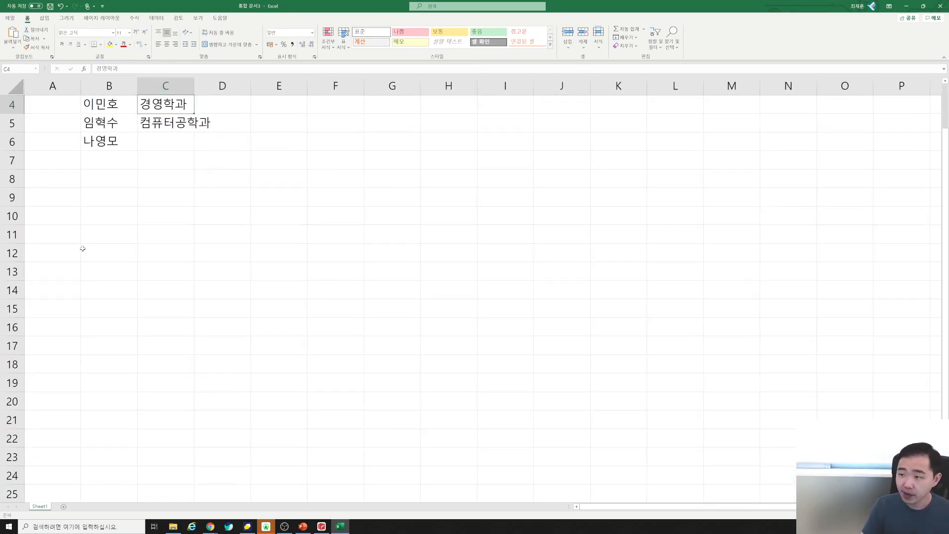
scroll(85, 252, up, 1)
scroll(83, 258, up, 2)
scroll(89, 263, up, 1)
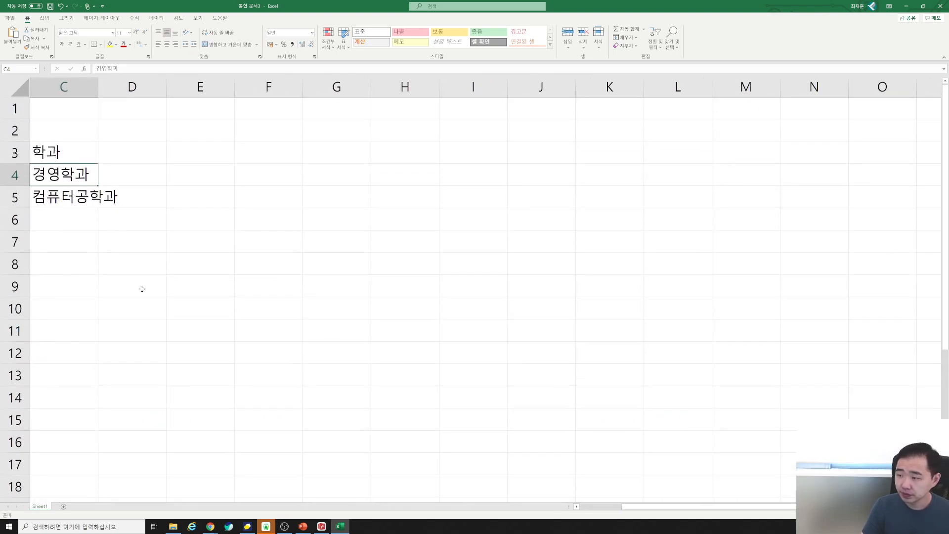
drag(635, 505, 578, 508)
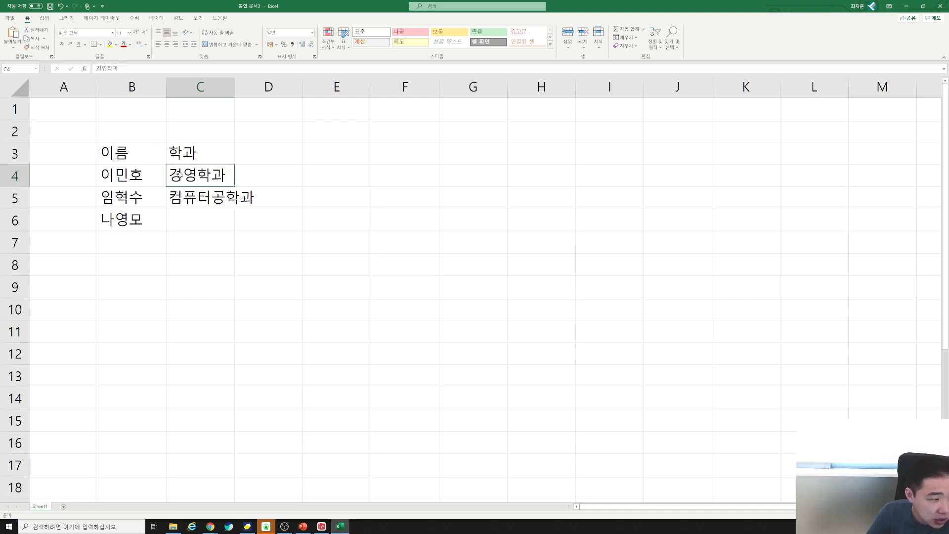
click(34, 39)
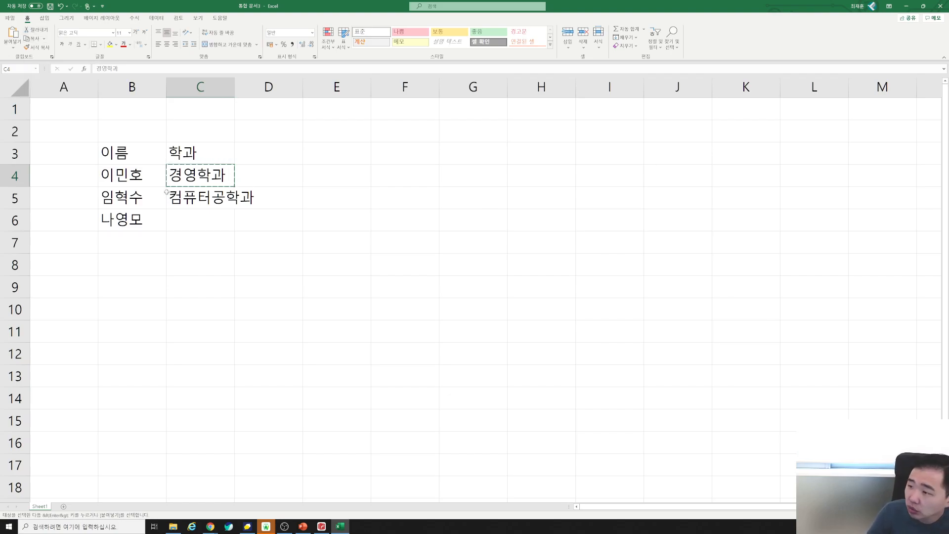
Paste the copied 경영학과 into C6 as the third student's department.
click(193, 224)
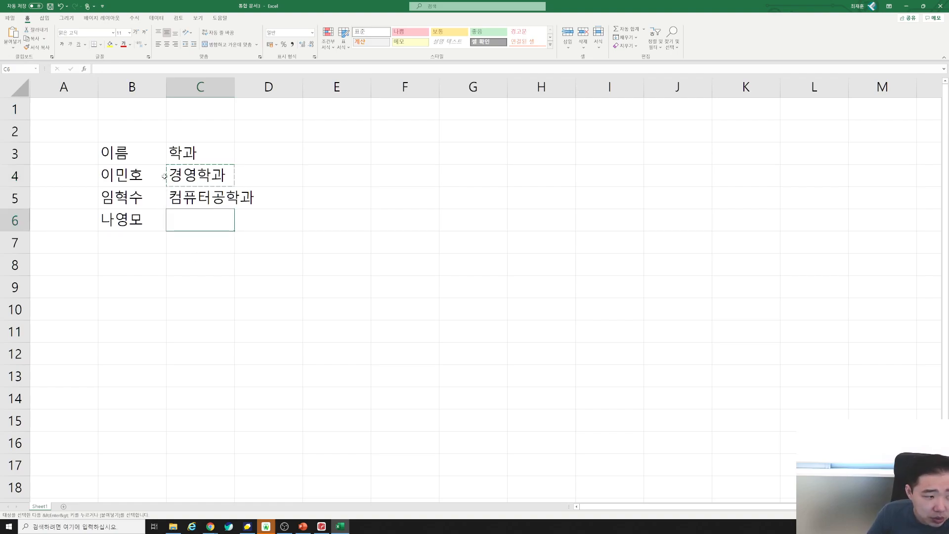
click(291, 192)
click(397, 171)
click(396, 216)
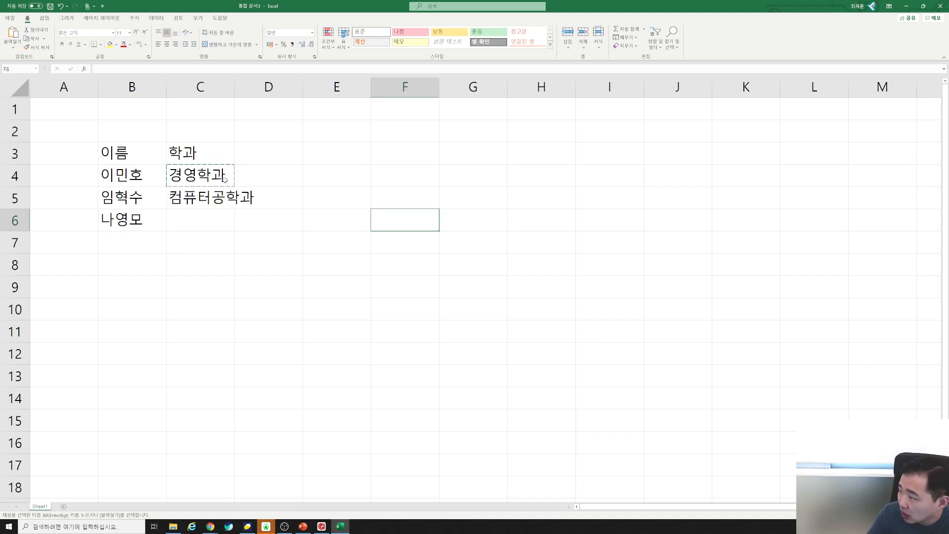
click(221, 222)
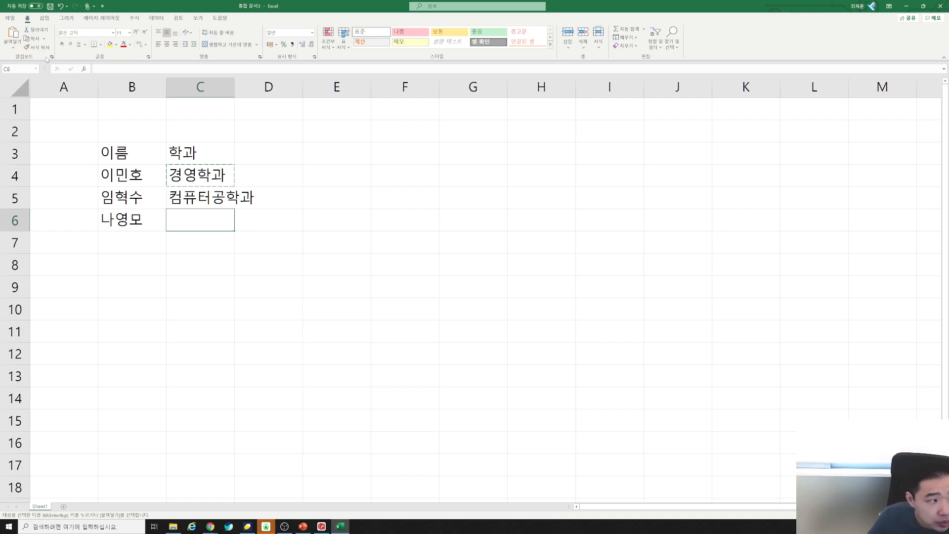
click(13, 33)
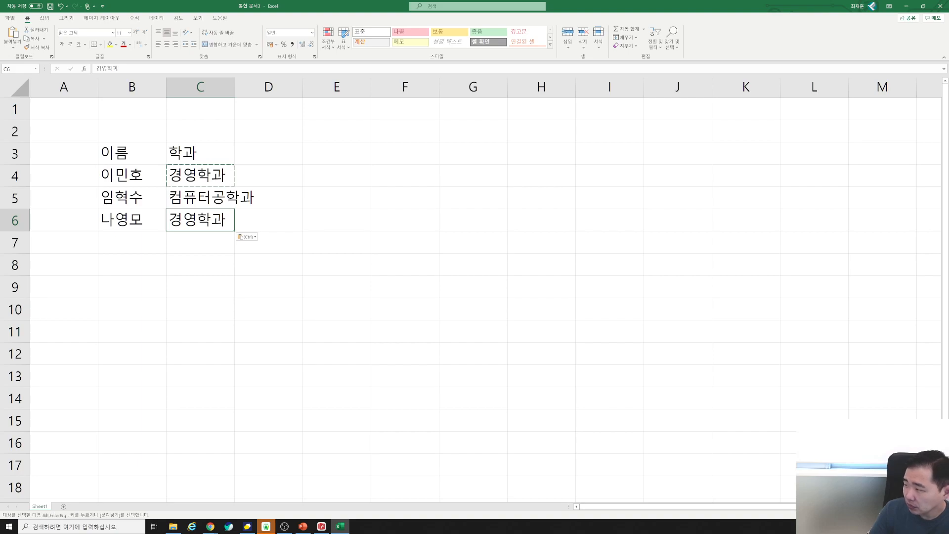
click(202, 156)
drag(203, 155, 200, 221)
click(314, 222)
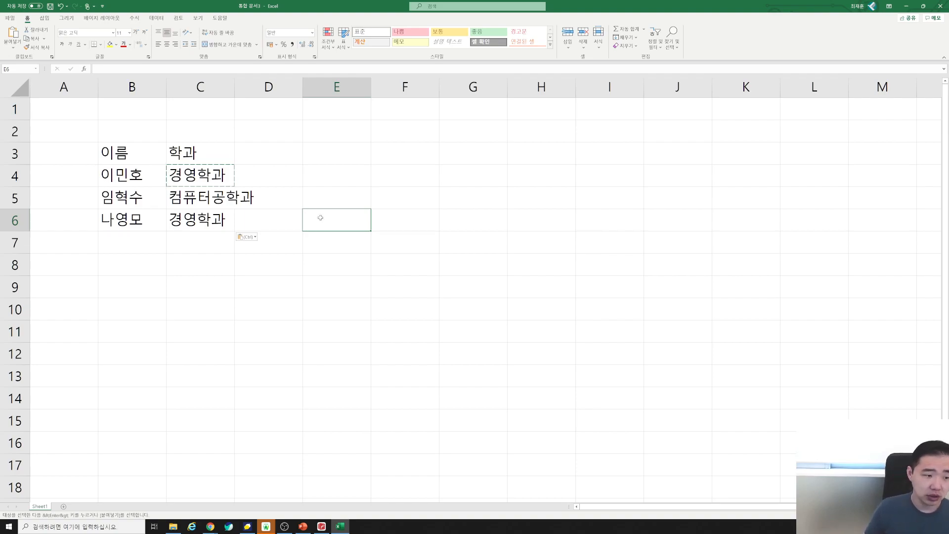
click(208, 179)
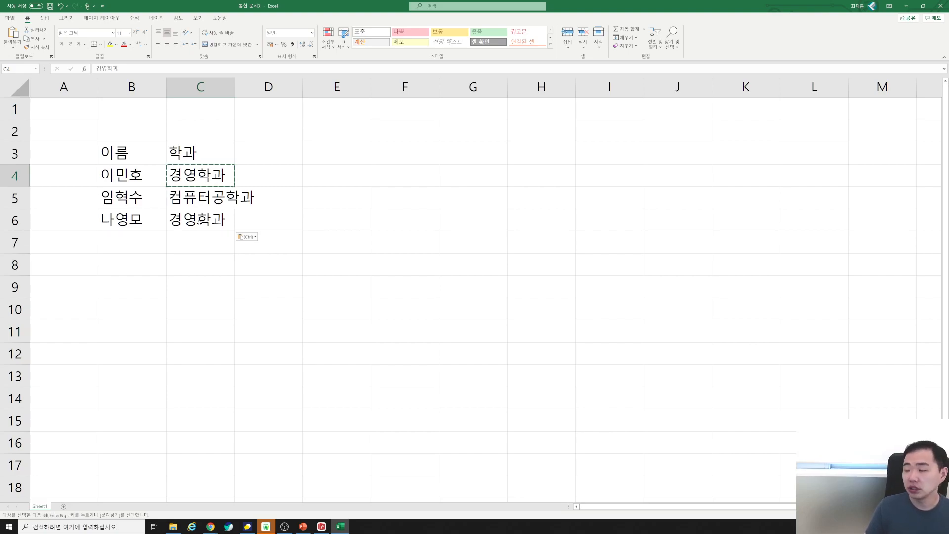
key(ctrl+c)
click(216, 219)
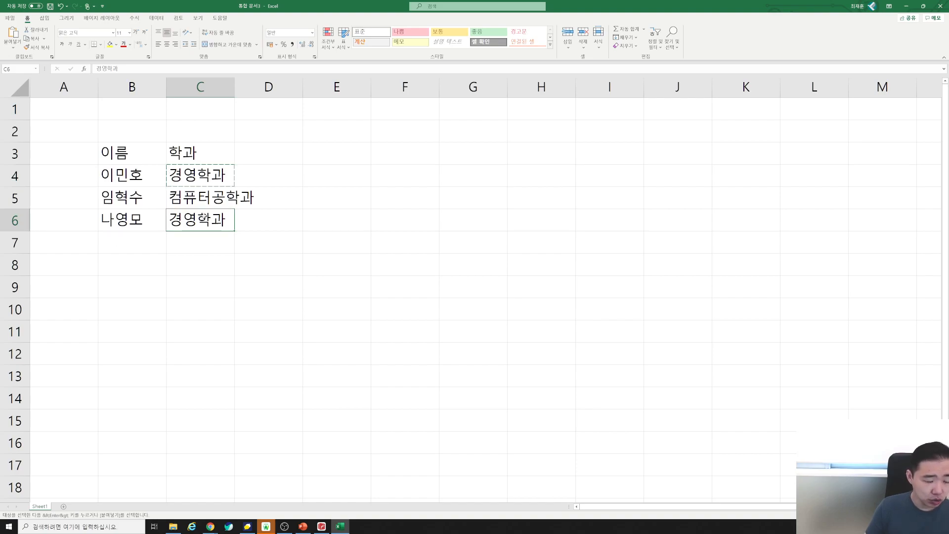
click(316, 177)
key(ctrl+v)
click(332, 210)
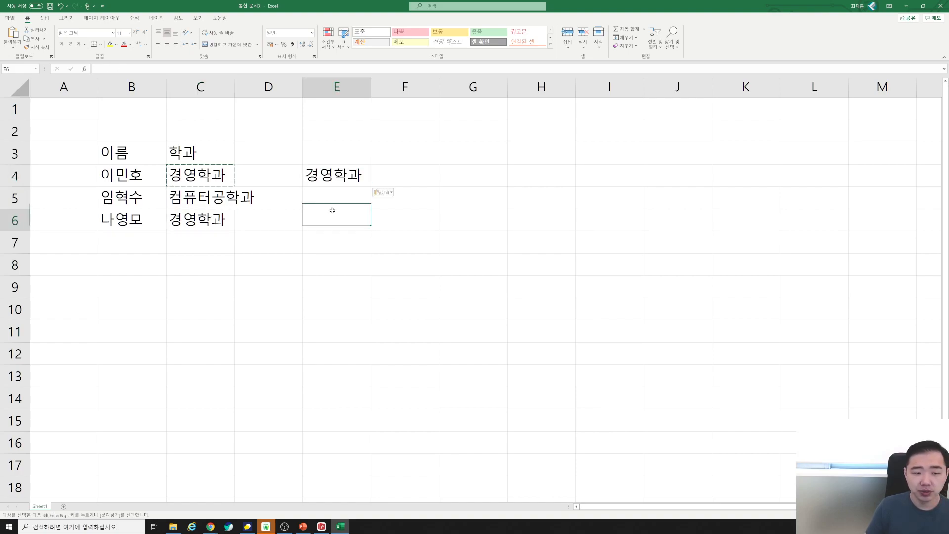
key(ctrl+v)
click(401, 198)
key(ctrl+v)
click(168, 177)
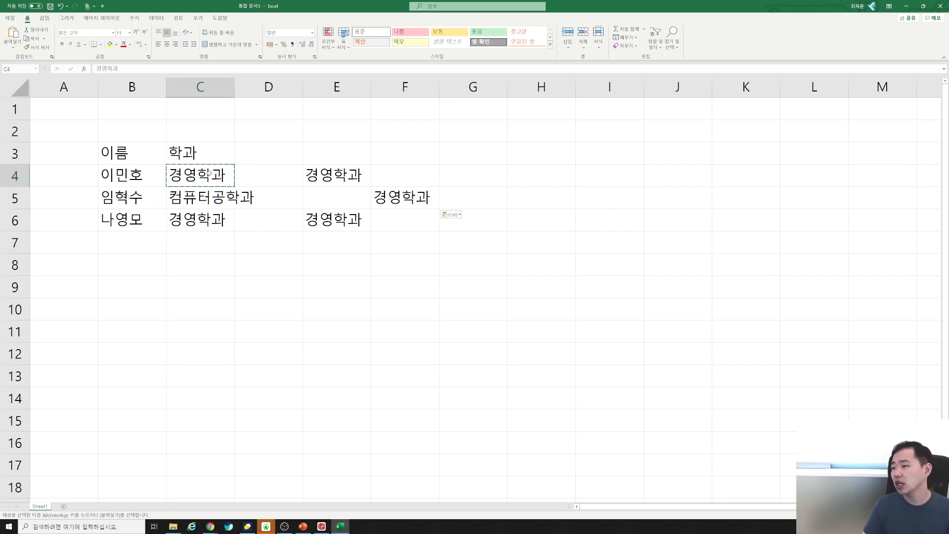
click(480, 176)
key(ctrl+v)
click(492, 232)
click(489, 225)
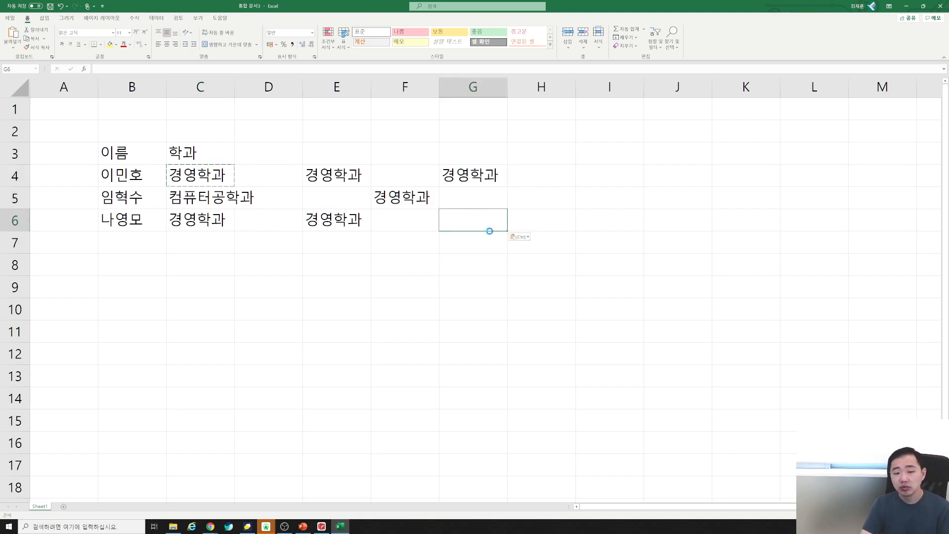
key(ctrl+v)
drag(321, 176, 459, 219)
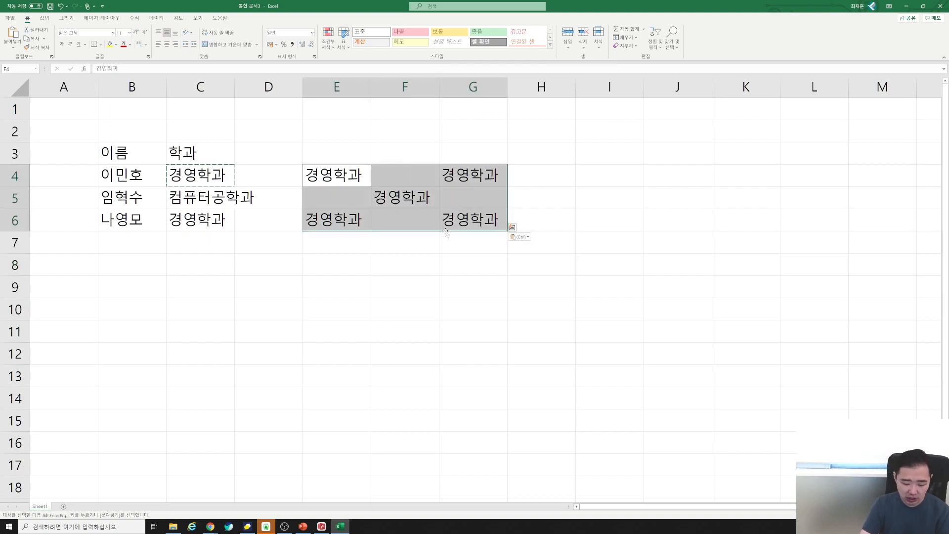
key(Delete)
click(355, 245)
click(186, 224)
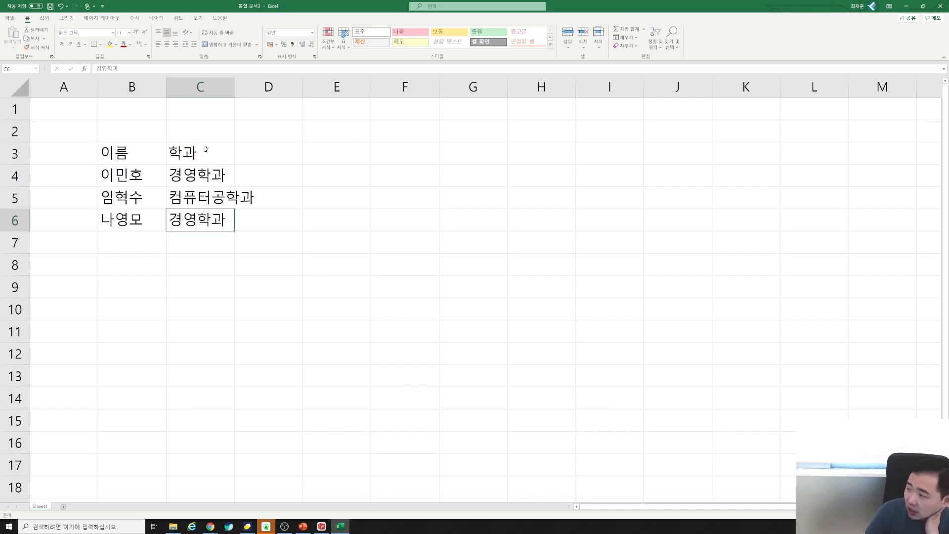
Copy the 학과 column from C3:C6 into F3:F6.
drag(205, 146, 196, 213)
key(ctrl+c)
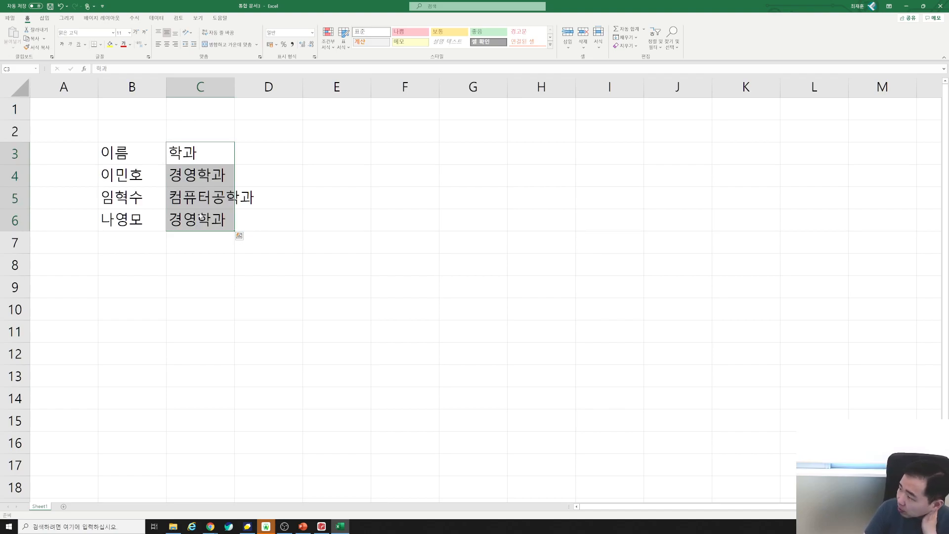
click(339, 151)
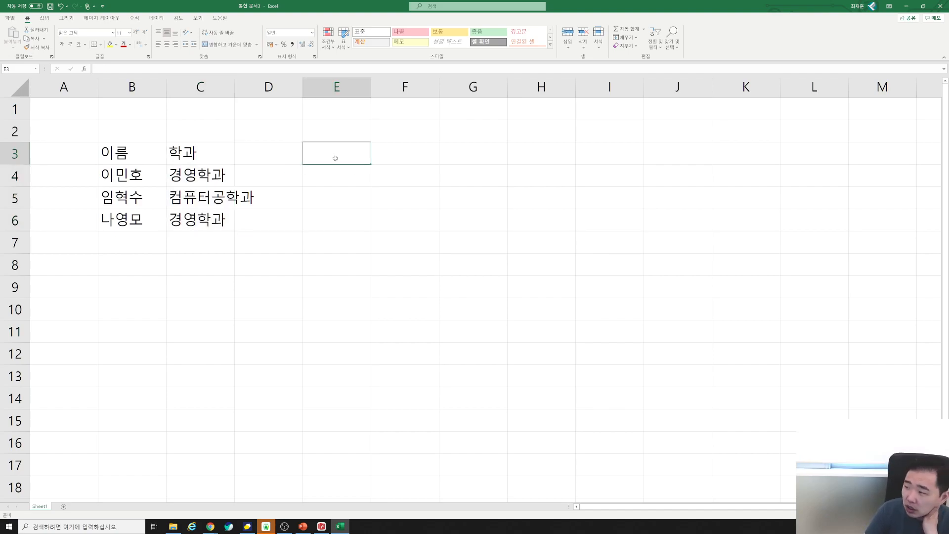
drag(181, 157, 181, 213)
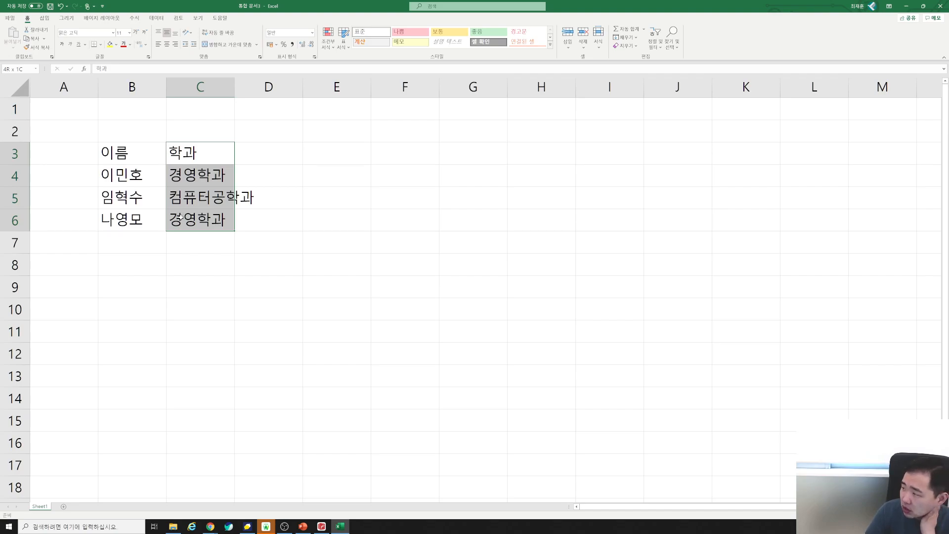
drag(181, 216, 182, 218)
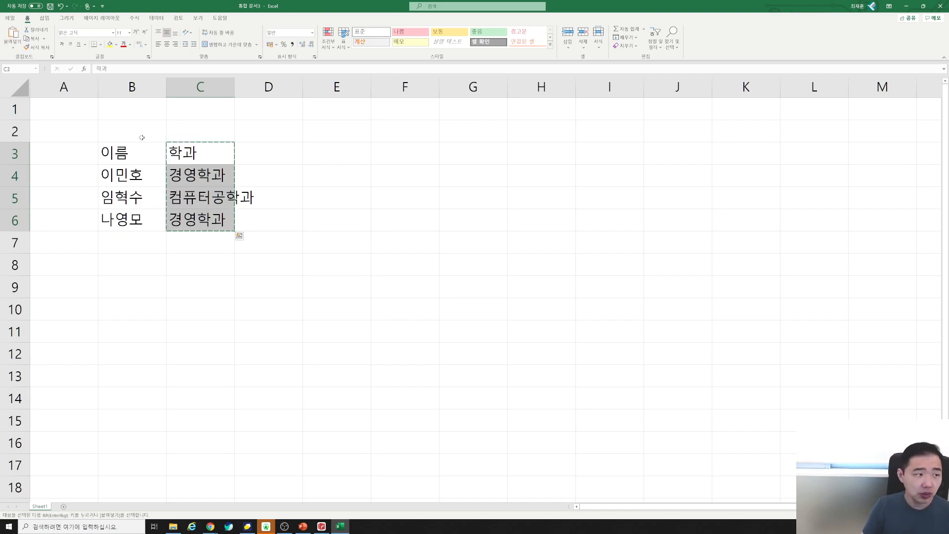
click(376, 154)
key(ctrl+v)
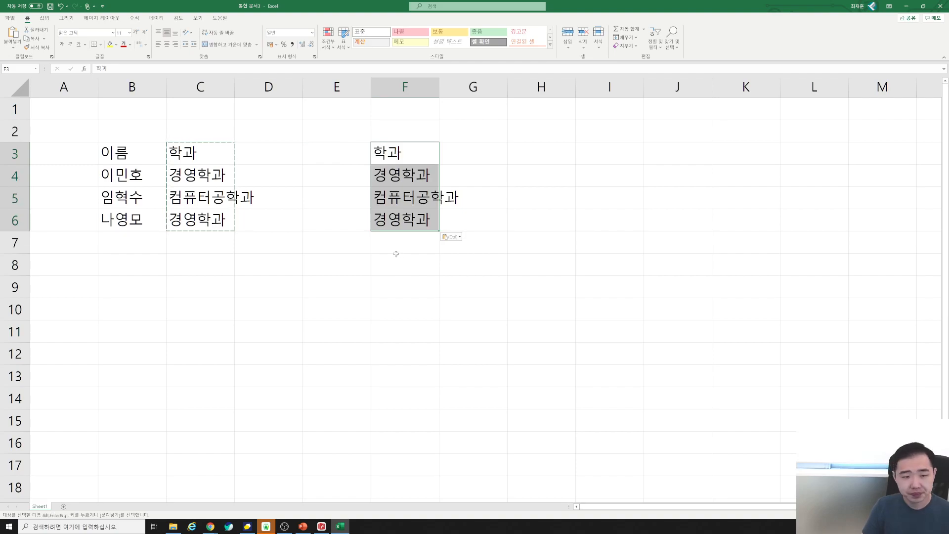
key(ctrl+z)
drag(202, 153, 194, 215)
key(ctrl+c)
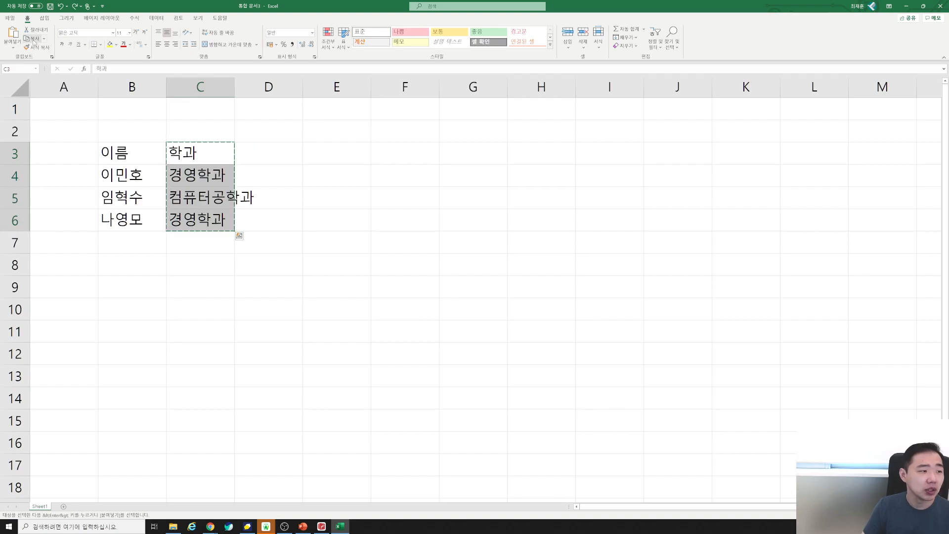
click(412, 151)
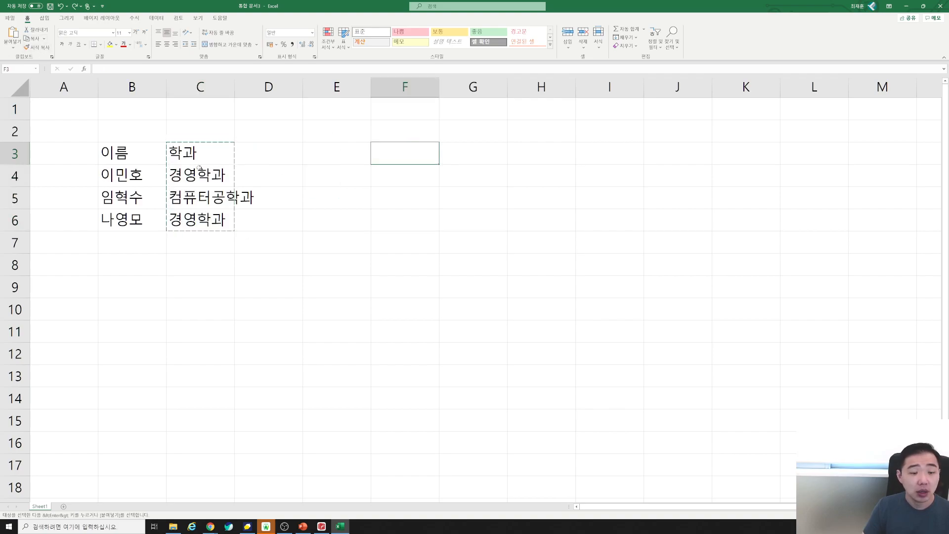
click(13, 34)
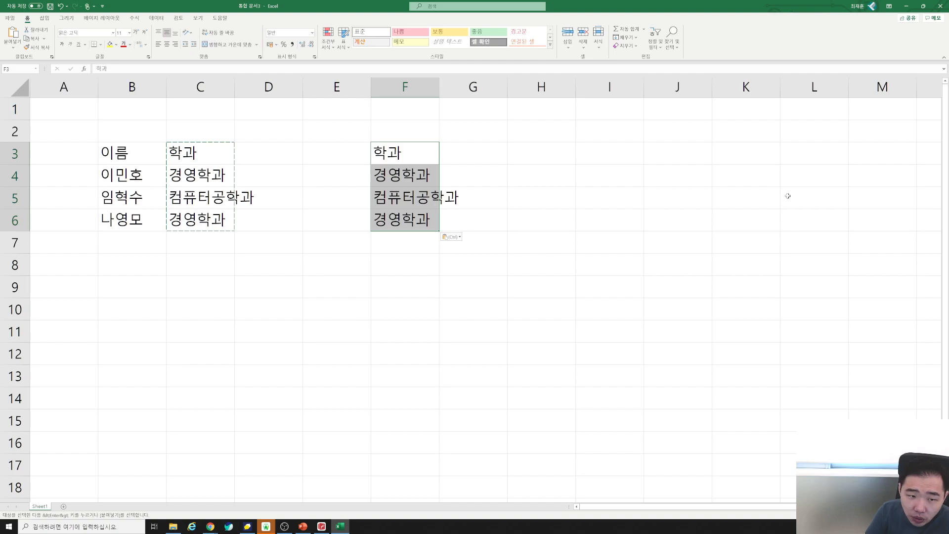
Clear C3:C6, then drag the department list from F3:F6 back into column C.
click(213, 153)
drag(212, 152, 201, 221)
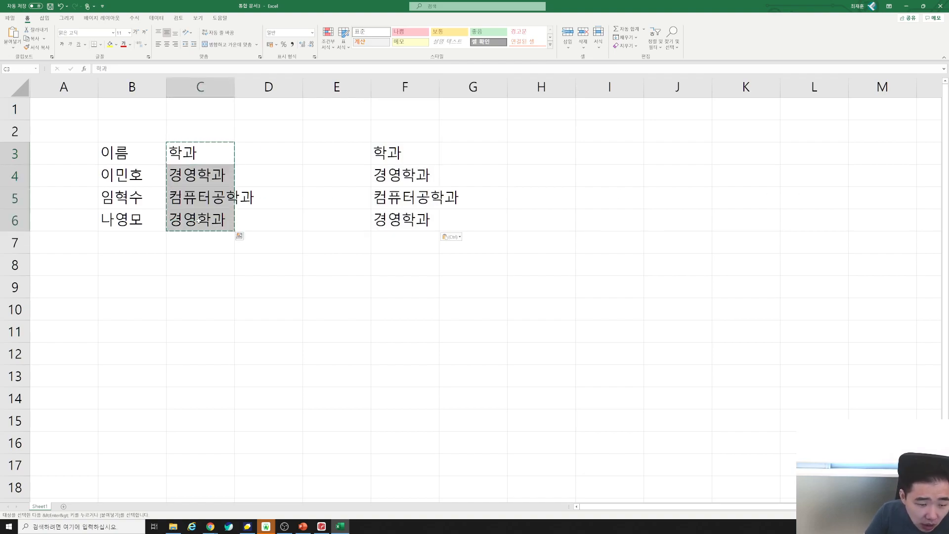
key(Delete)
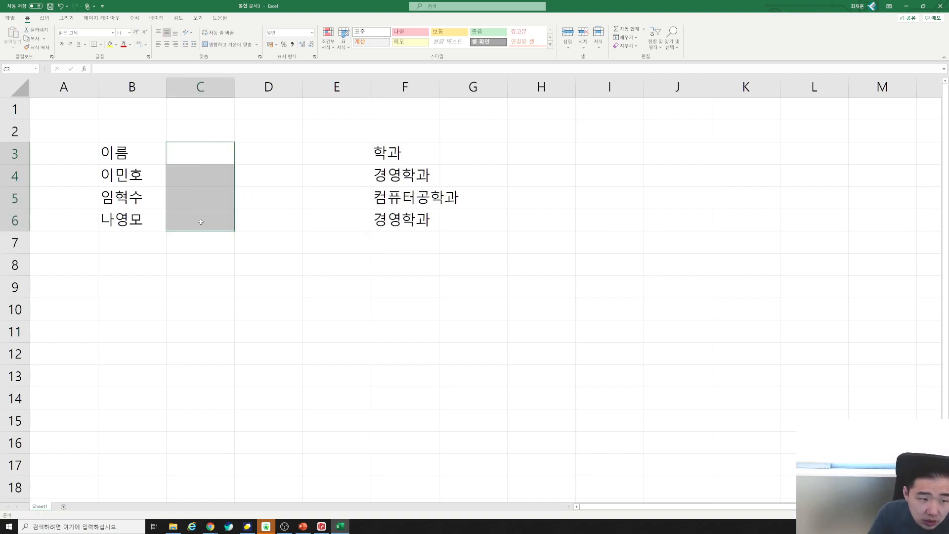
click(262, 223)
drag(398, 148, 400, 221)
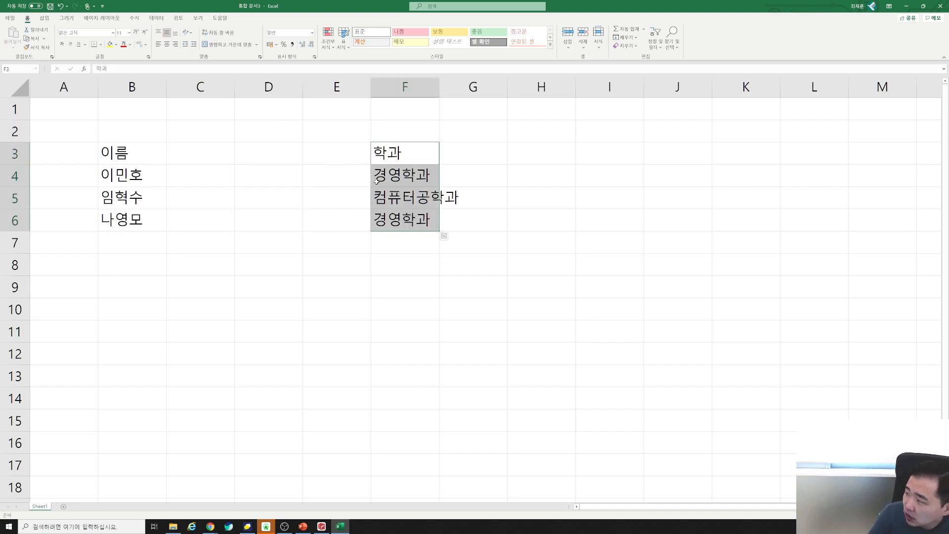
drag(187, 151, 202, 217)
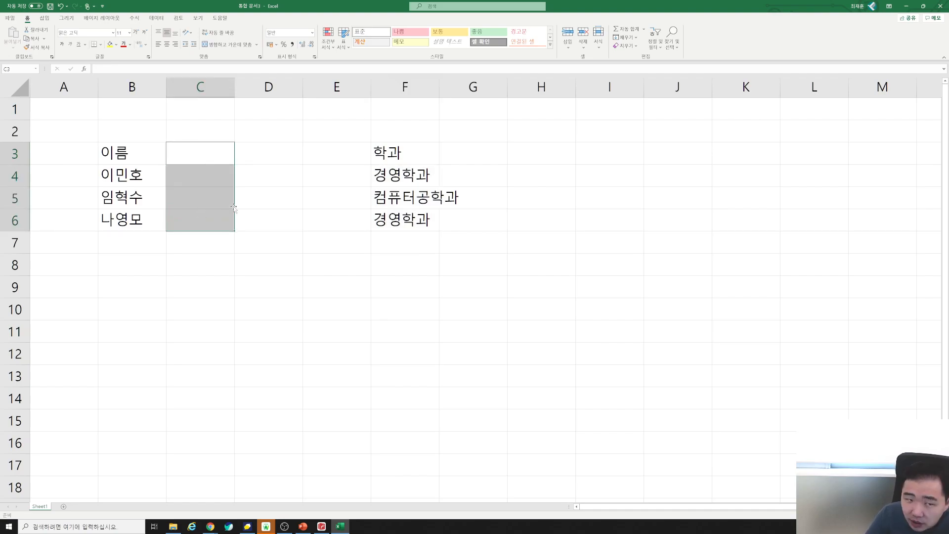
drag(396, 152, 399, 221)
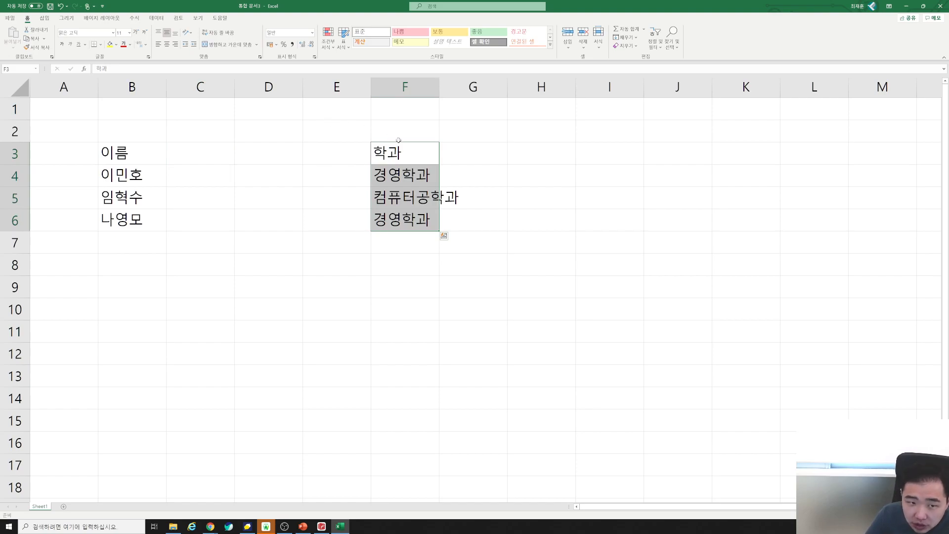
drag(392, 151, 391, 216)
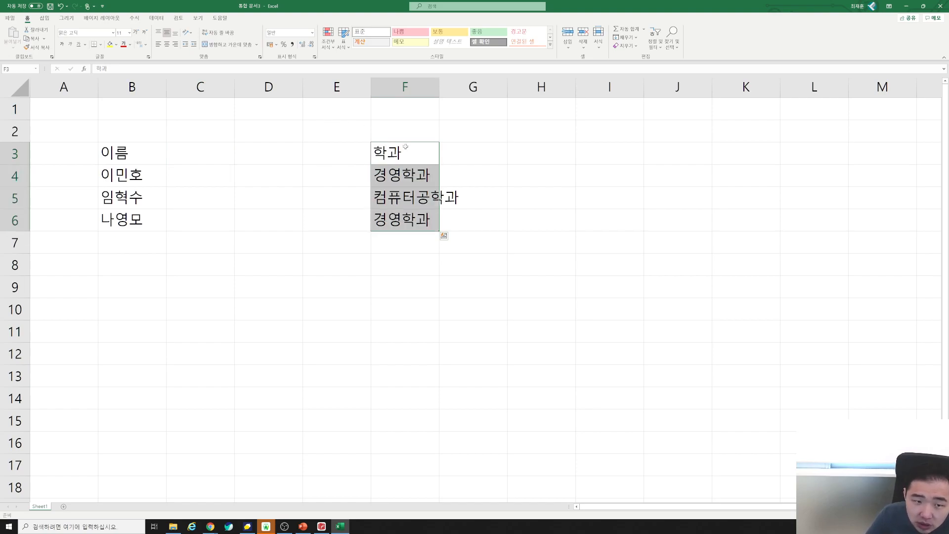
drag(406, 146, 406, 221)
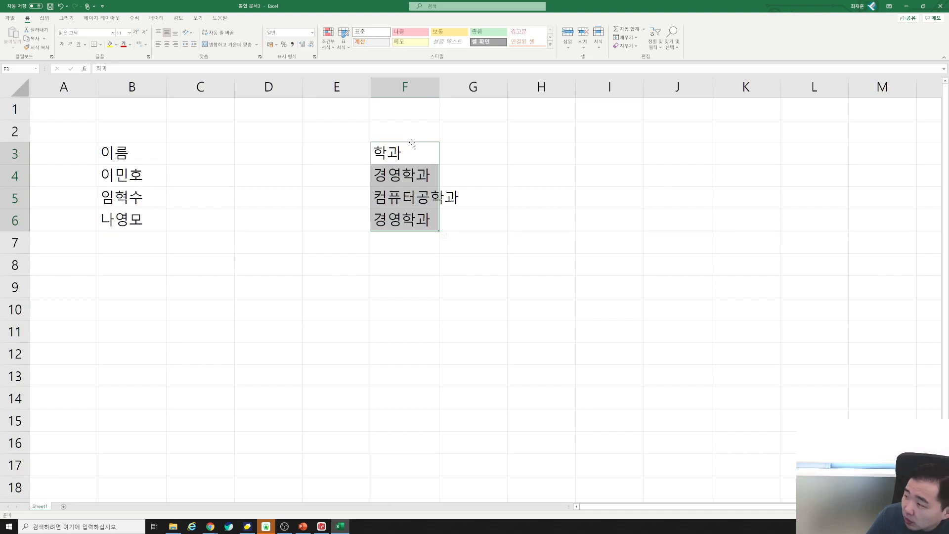
drag(412, 144, 192, 151)
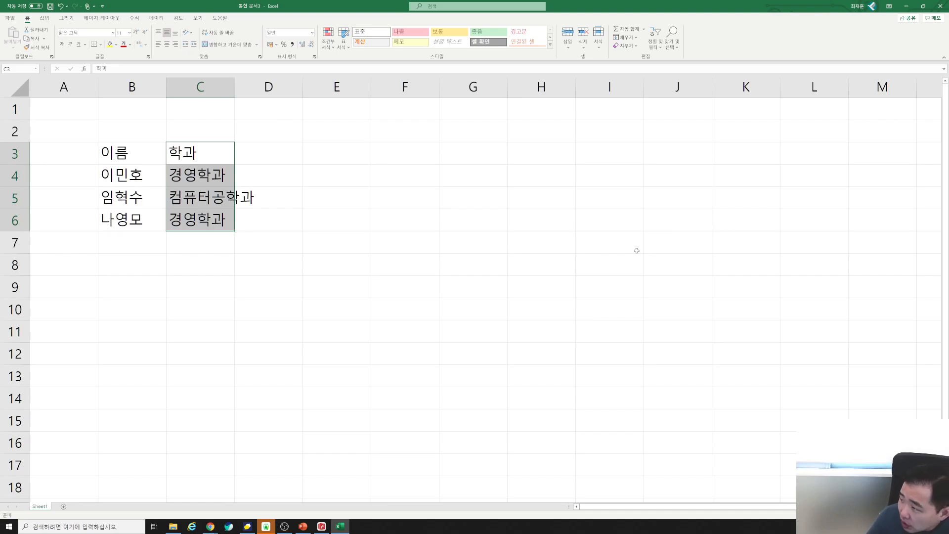
click(277, 201)
Copy C3:C6 into F3:F6 again and delete the old department entries in column C.
drag(210, 155, 214, 208)
key(ctrl+c)
click(394, 153)
key(ctrl+v)
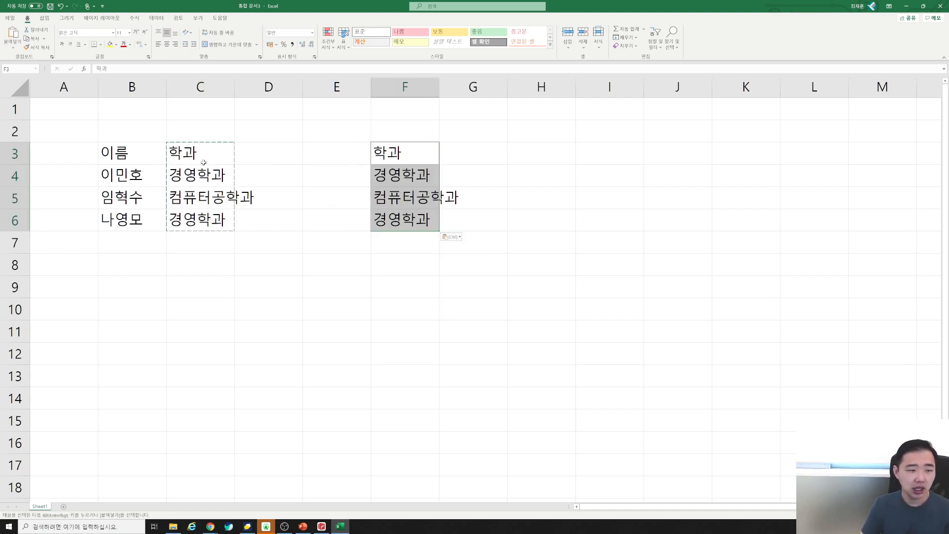
click(193, 224)
key(Delete)
click(200, 155)
key(Delete)
click(201, 176)
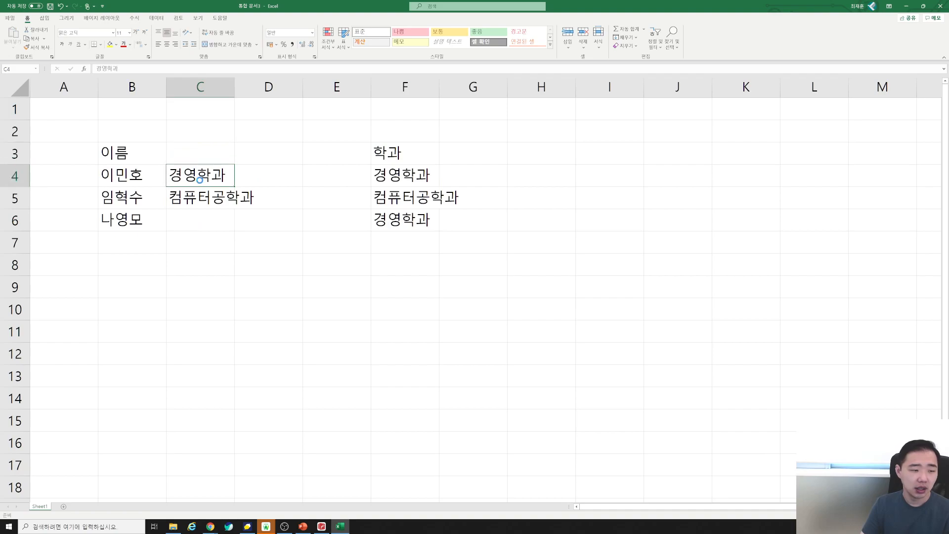
key(Delete)
click(199, 199)
key(Delete)
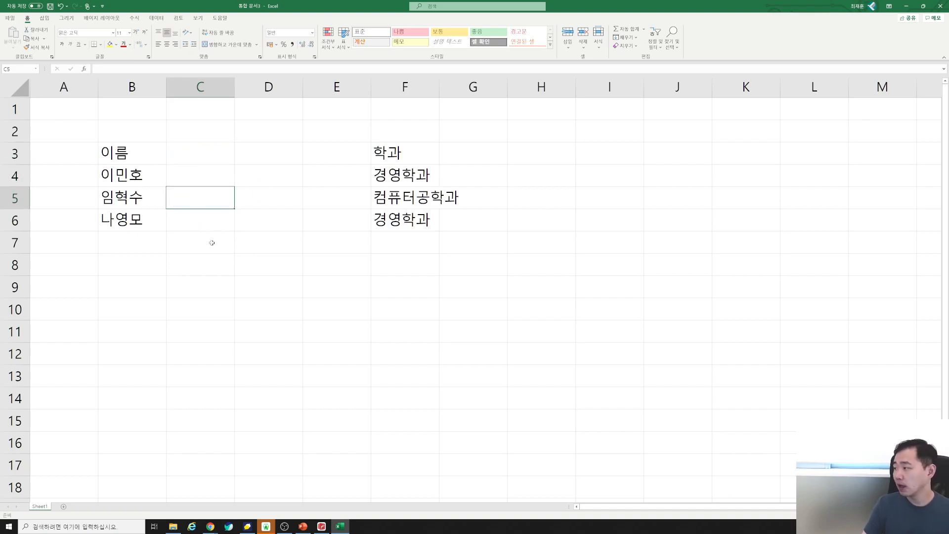
Type the title 컴퓨터 활용 수강 학생정보 into B2.
drag(78, 106, 379, 129)
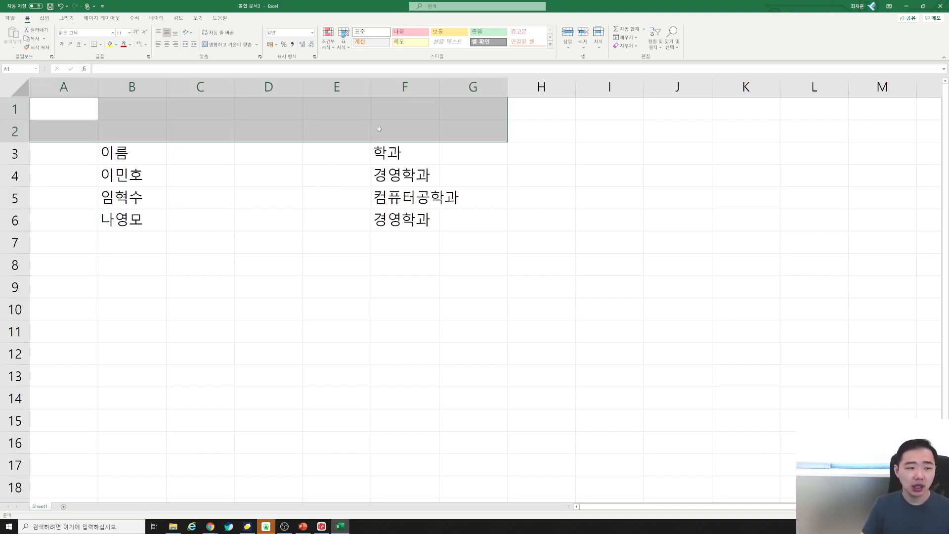
click(379, 129)
drag(109, 107, 469, 129)
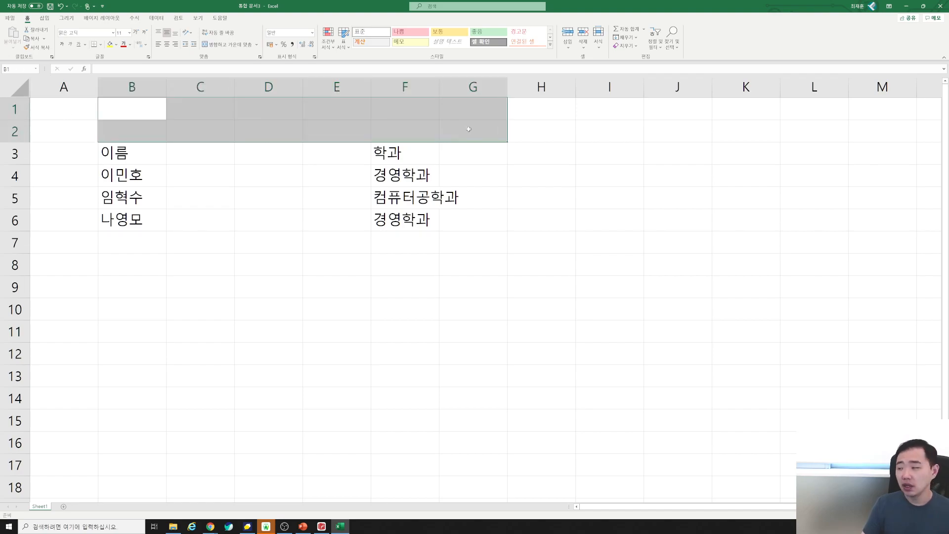
click(157, 132)
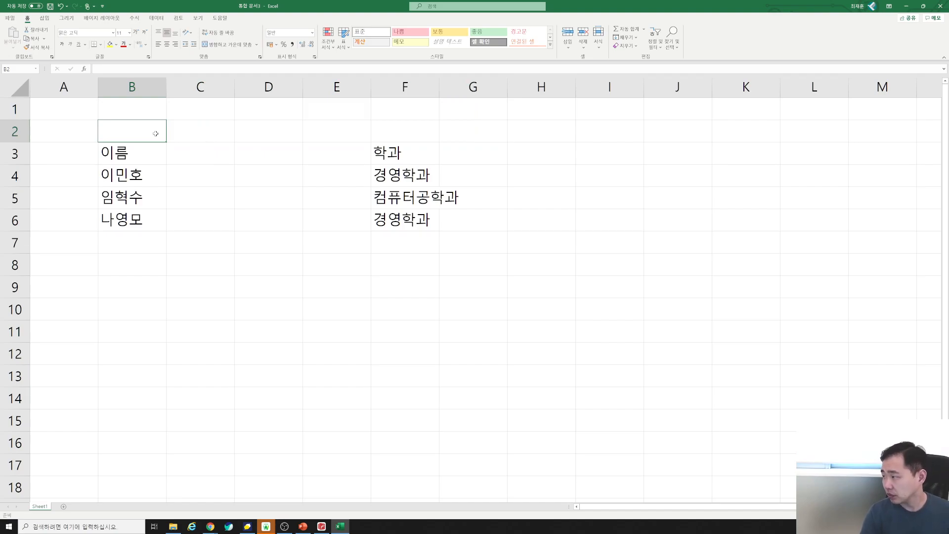
text(컴퓨터 활용 ㄱ수)
key(BackSpace)
key(BackSpace)
text(수강 ㅈ)
key(BackSpace)
text(학생정보)
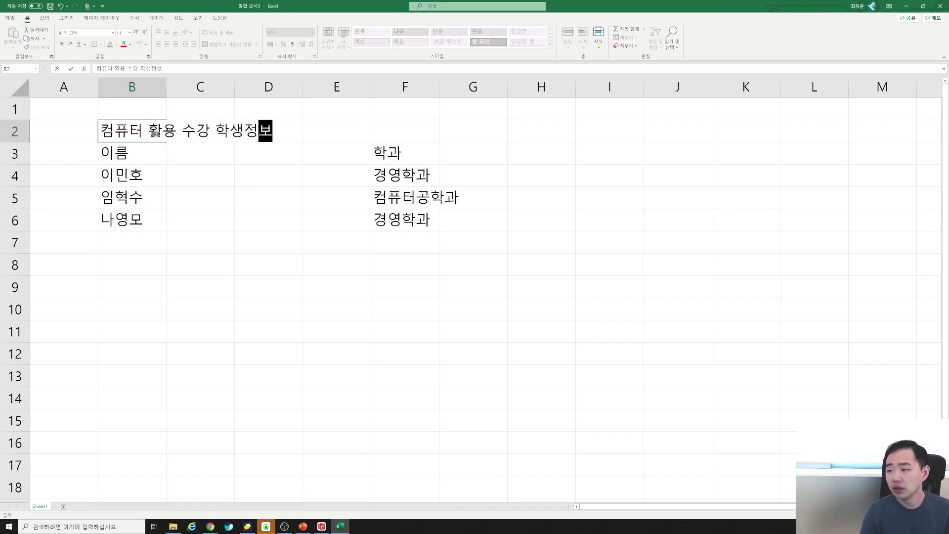
key(Return)
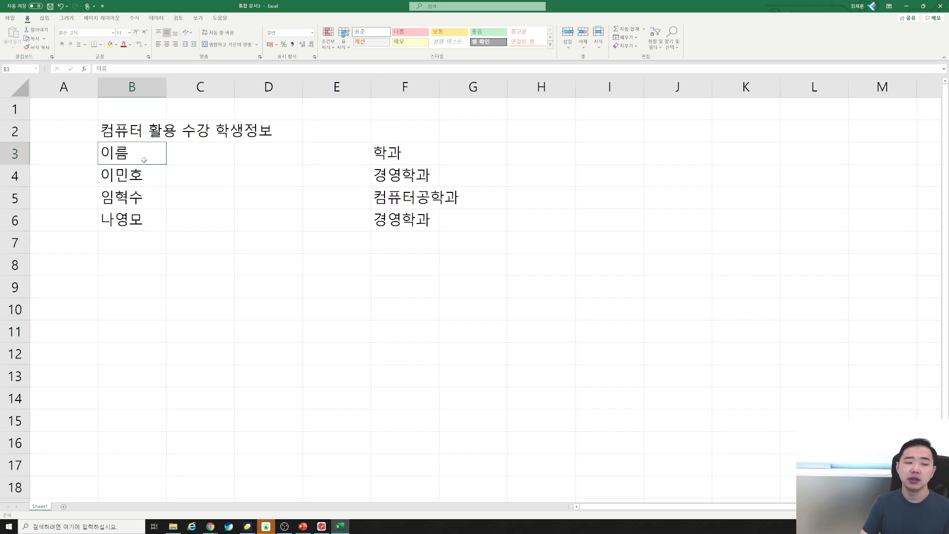
drag(144, 161, 393, 215)
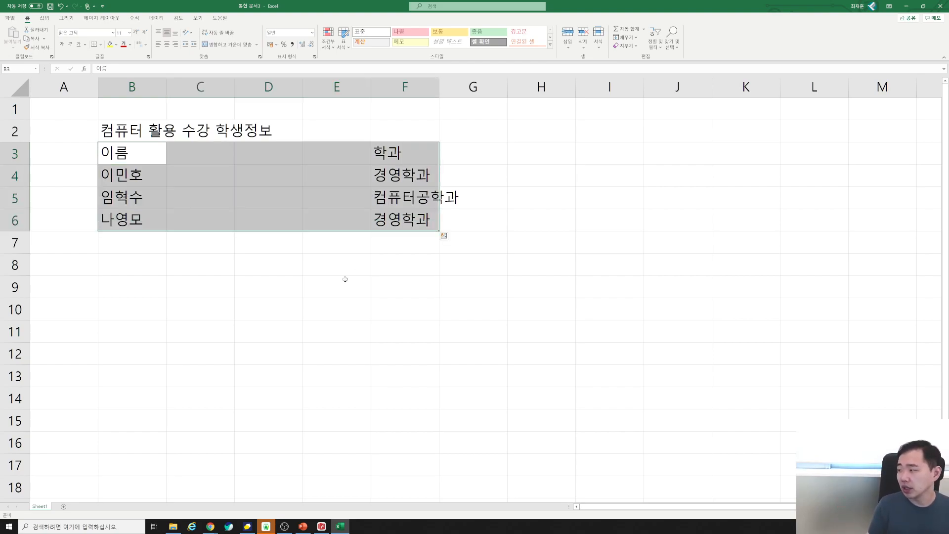
click(279, 123)
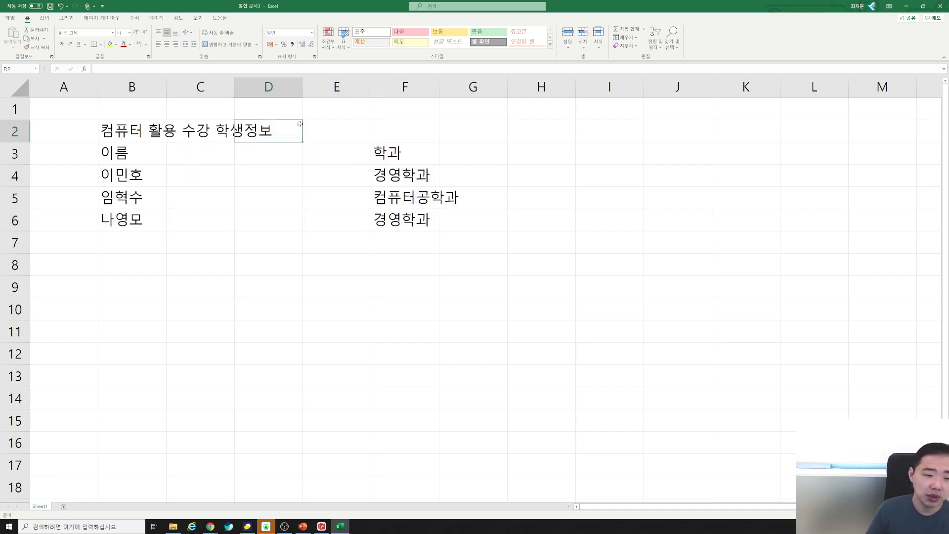
click(382, 131)
drag(149, 105, 464, 131)
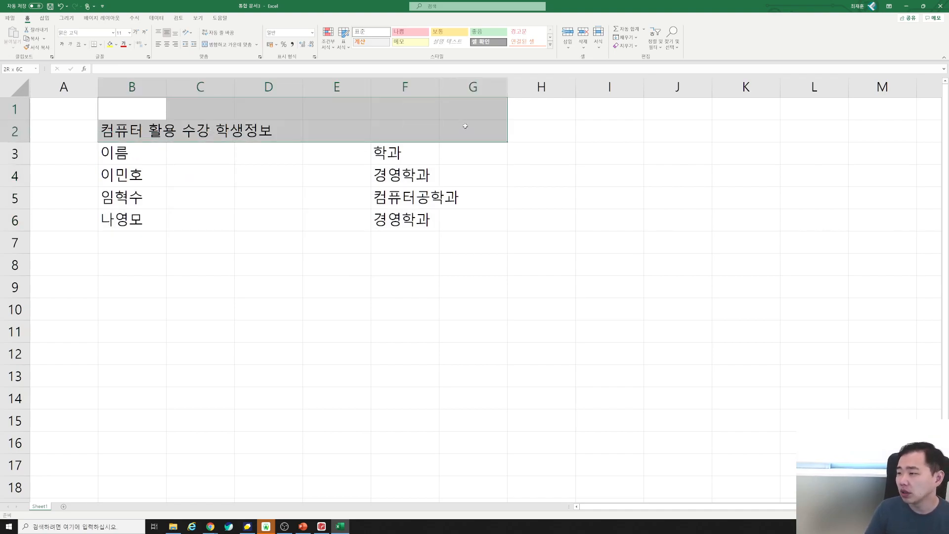
drag(541, 112, 884, 135)
mouse_move(149, 107)
mouse_down()
mouse_move(405, 180)
mouse_move(404, 131)
mouse_up()
drag(494, 114, 875, 140)
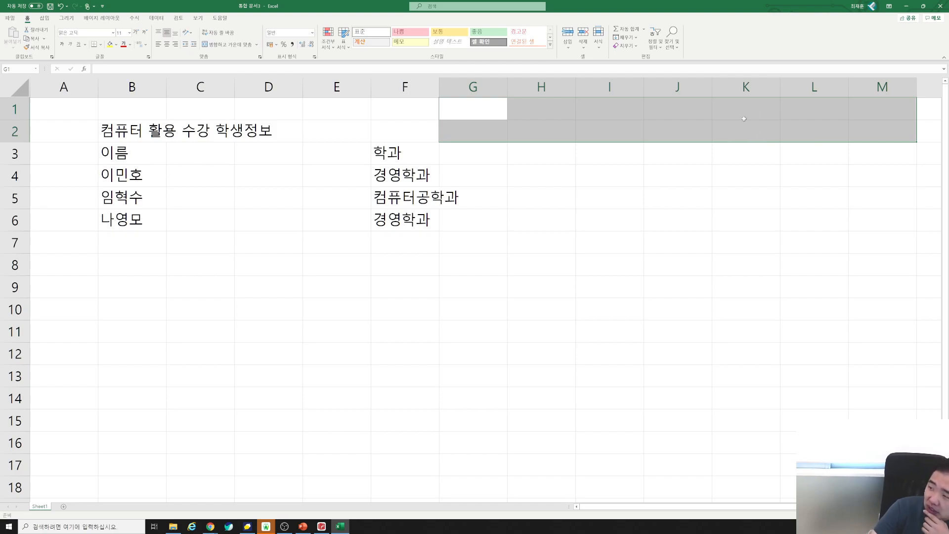
drag(420, 135, 57, 110)
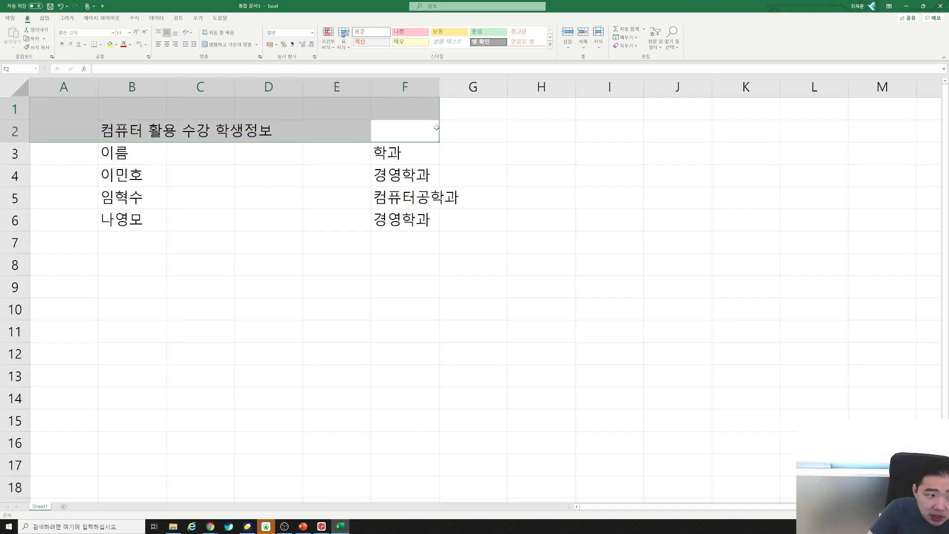
drag(63, 110, 428, 129)
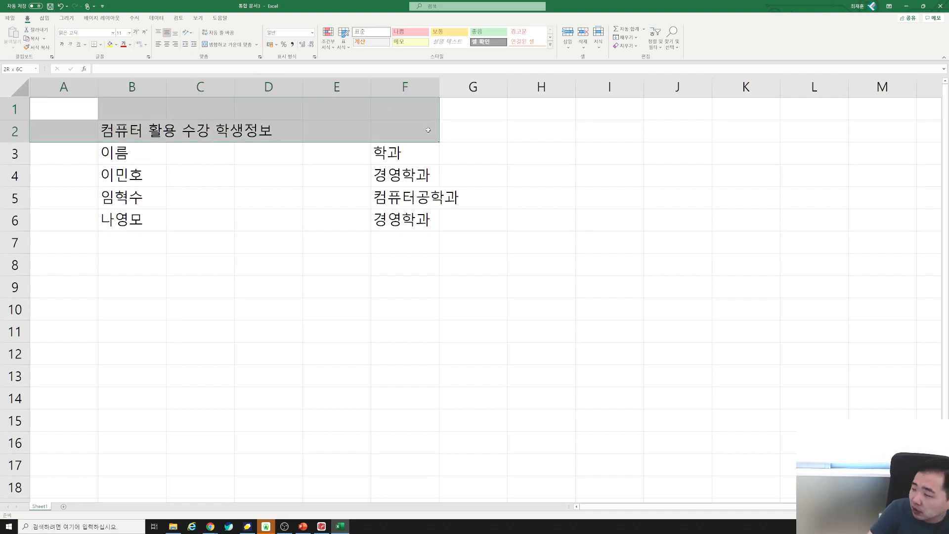
click(412, 139)
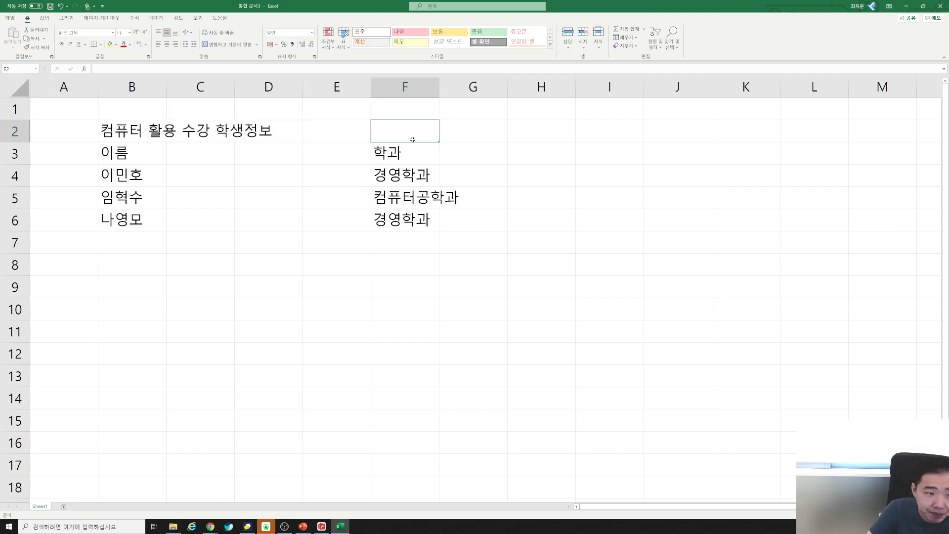
drag(57, 109, 404, 129)
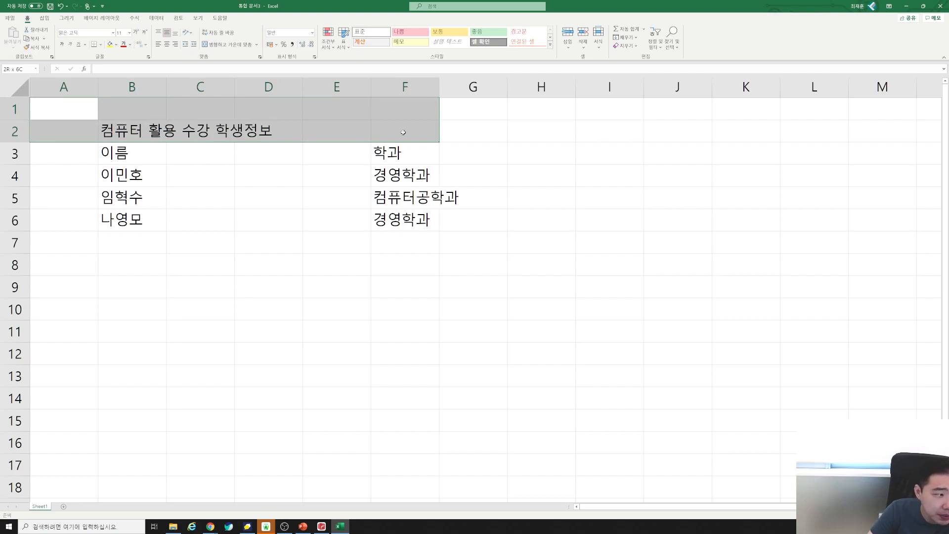
click(403, 110)
mouse_move(402, 115)
mouse_down()
mouse_move(145, 210)
mouse_move(46, 215)
mouse_move(59, 95)
mouse_move(58, 130)
mouse_move(64, 103)
mouse_move(326, 131)
mouse_move(388, 134)
mouse_move(393, 123)
mouse_up()
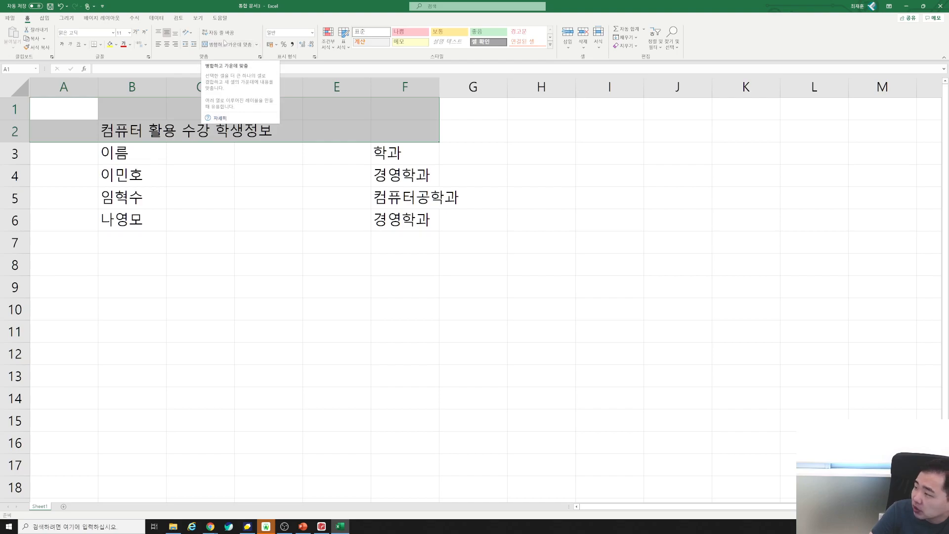
Merge and centre the title over A1:F2, check the table selection, then undo the merge.
click(256, 45)
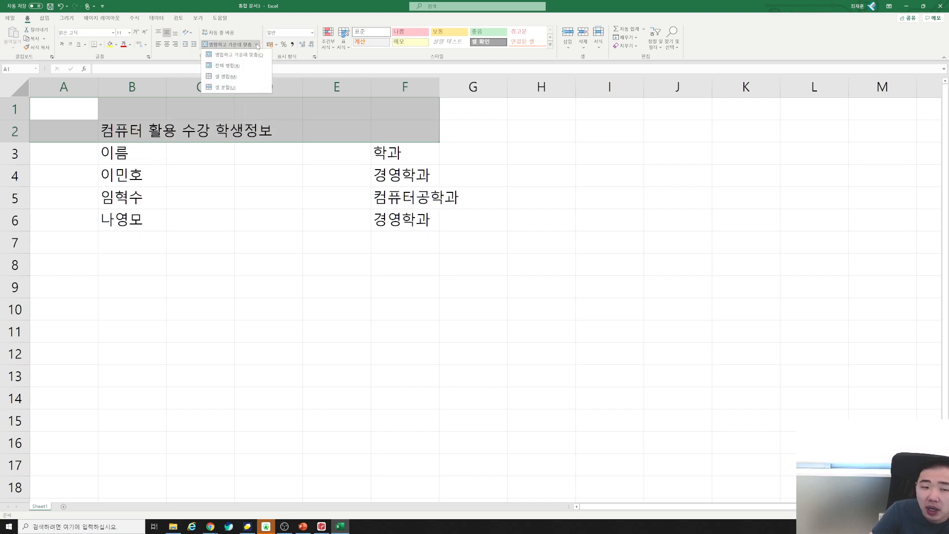
click(253, 56)
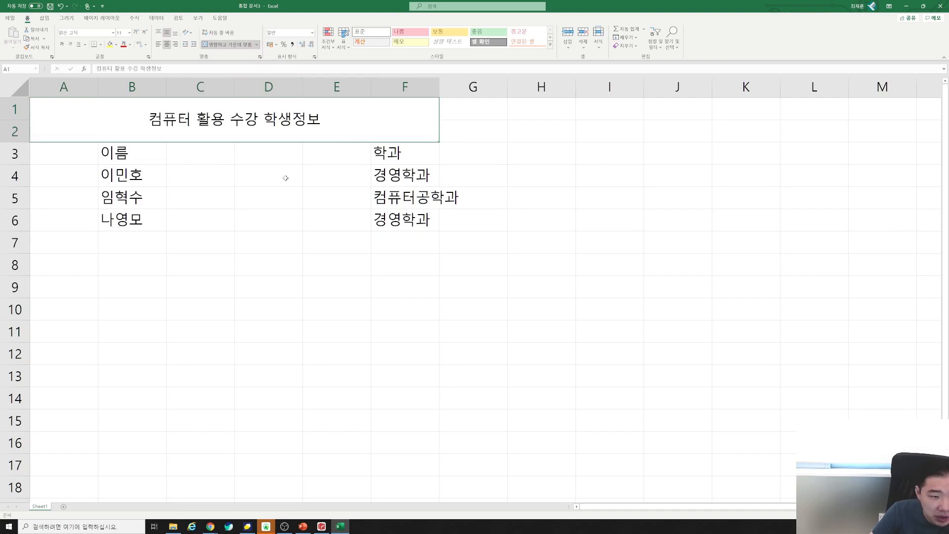
click(267, 154)
click(159, 134)
mouse_move(158, 134)
mouse_down()
mouse_move(158, 150)
mouse_move(158, 132)
mouse_up()
drag(405, 154, 58, 252)
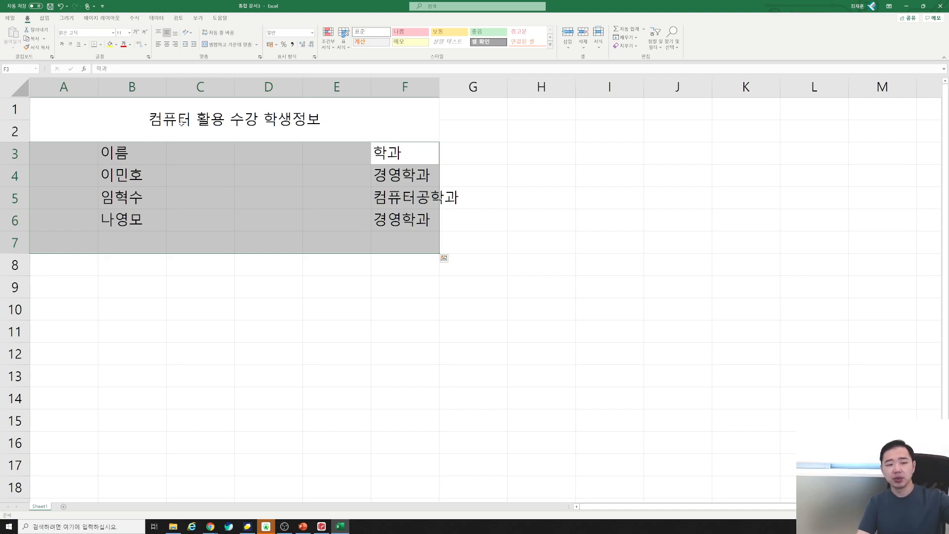
click(180, 124)
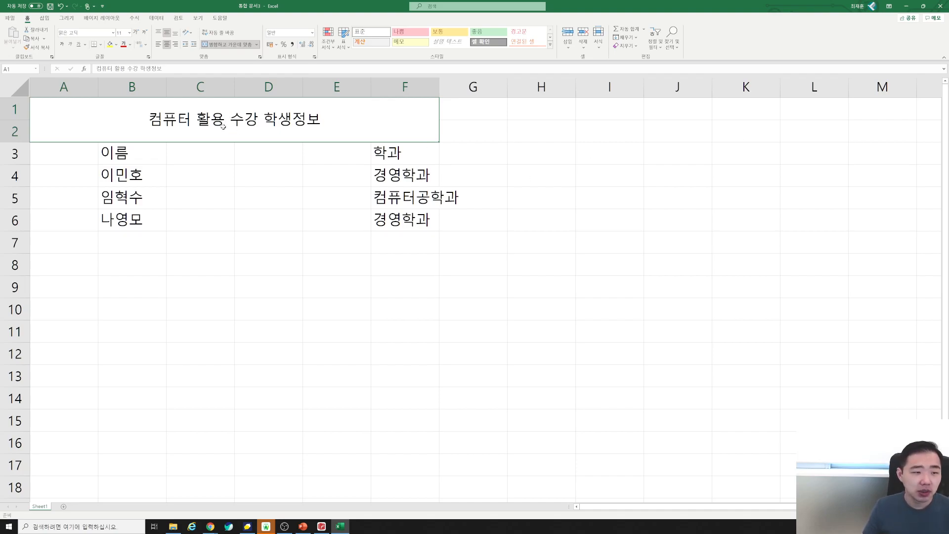
drag(494, 157, 496, 242)
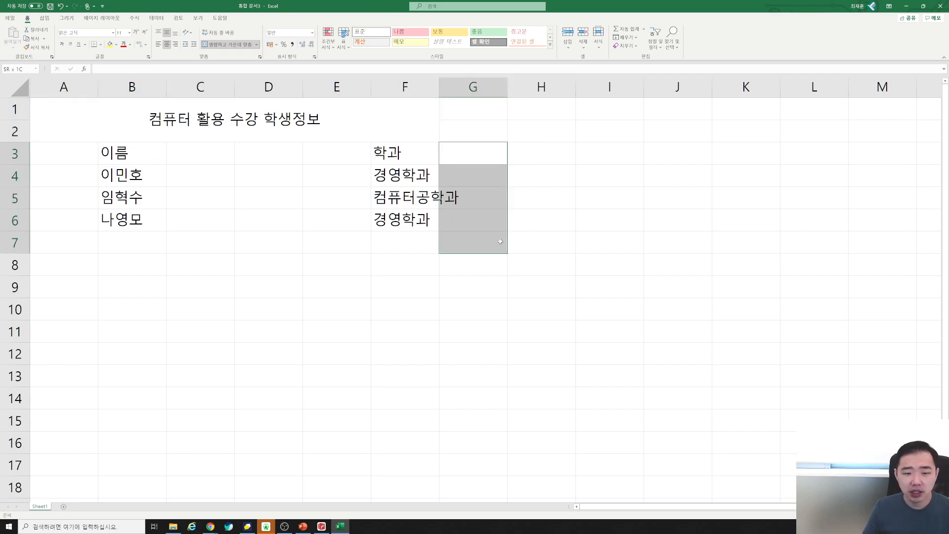
click(324, 120)
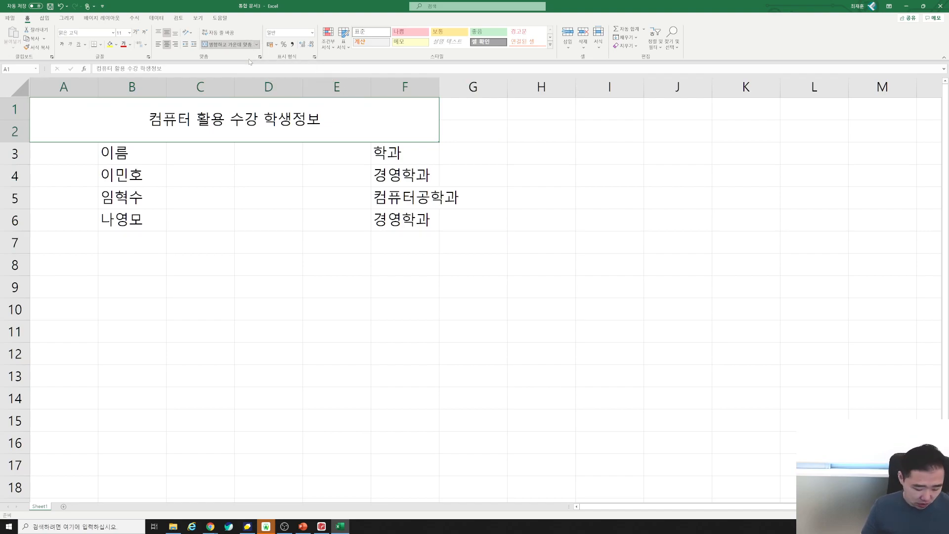
key(ctrl+z)
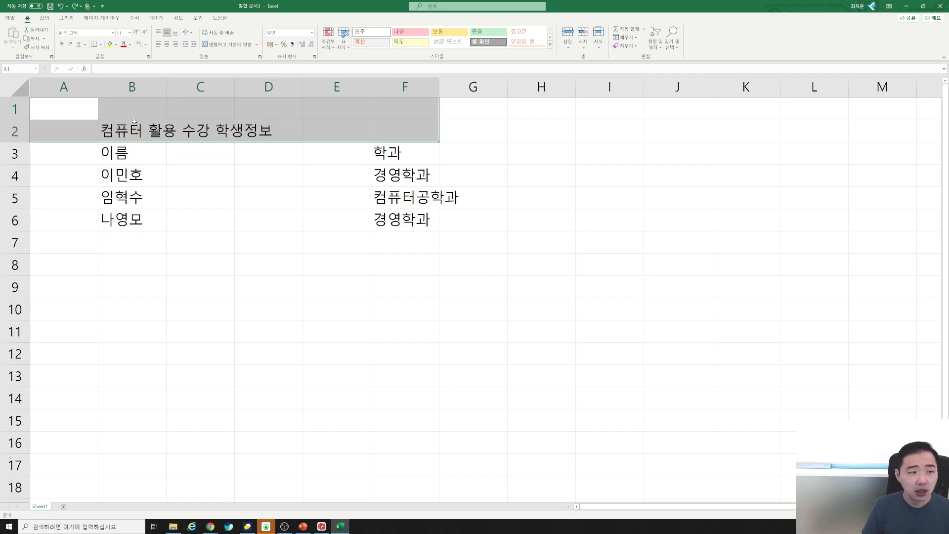
Unmerge the title cells and reapply Merge & Center across A1:F2.
click(223, 46)
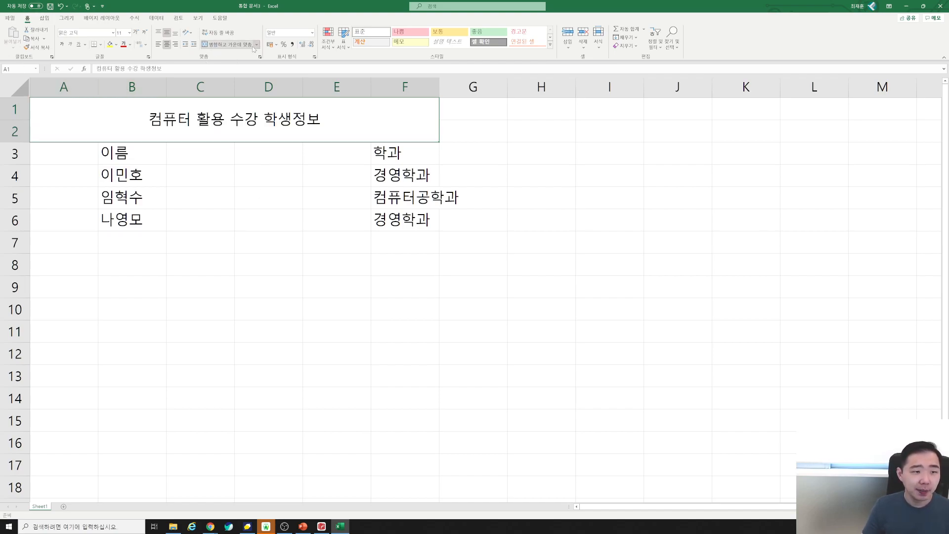
click(257, 45)
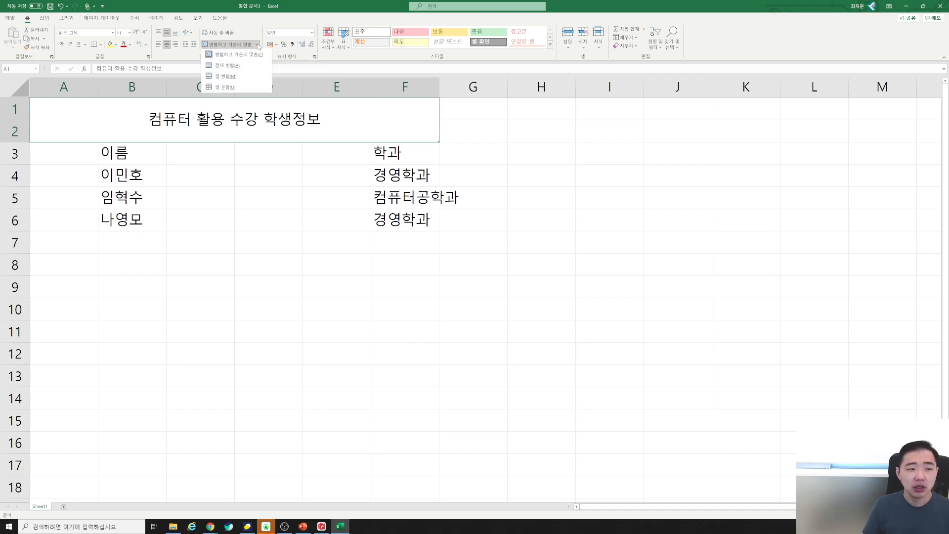
click(257, 45)
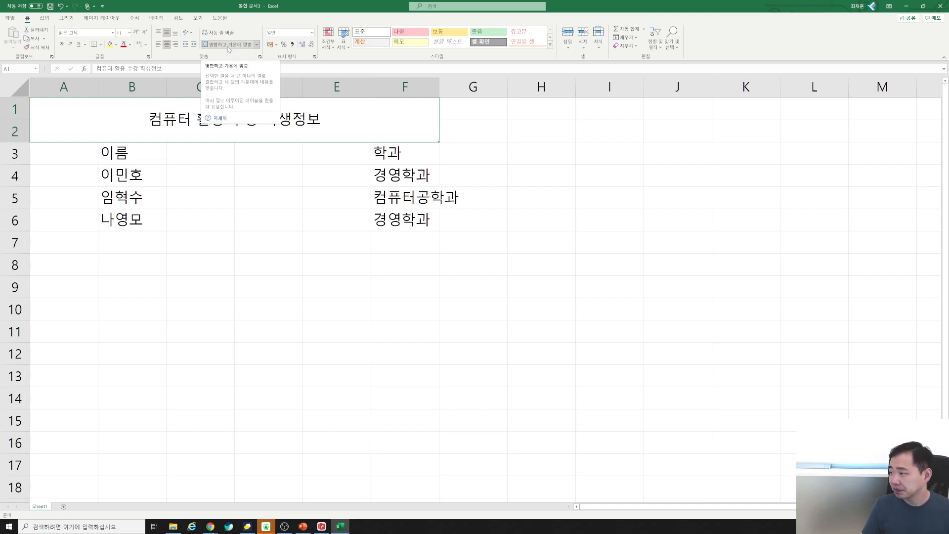
click(255, 45)
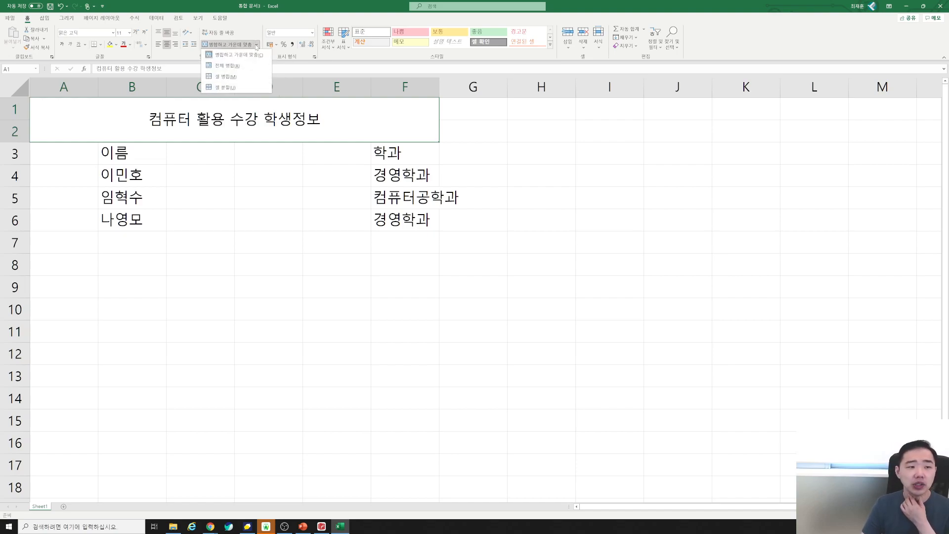
click(231, 88)
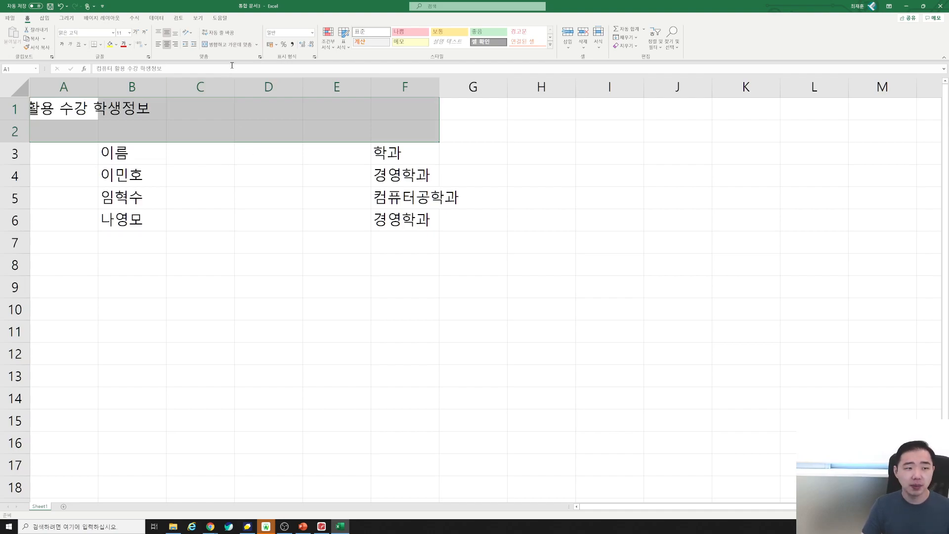
click(231, 45)
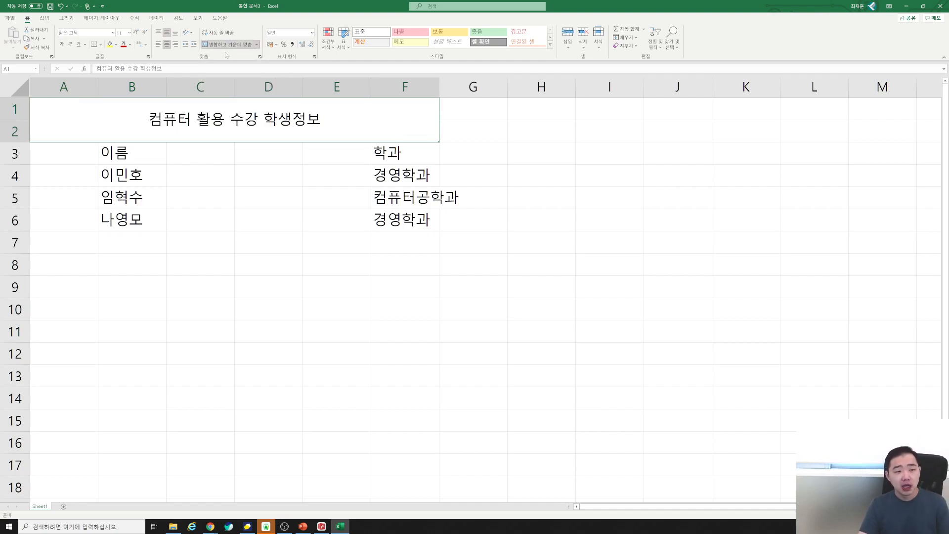
click(609, 265)
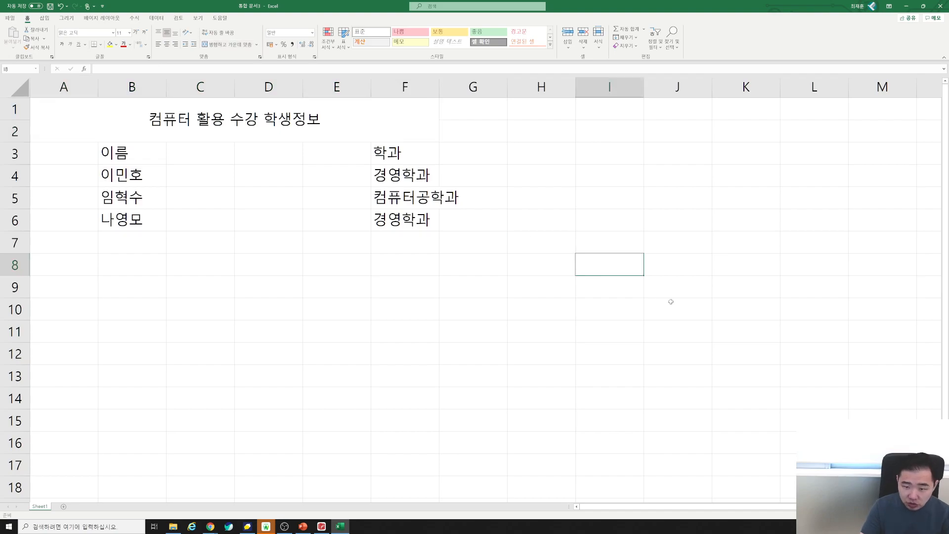
text(ㅁㄴㅇㅁㄴㅇㅇ)
click(300, 123)
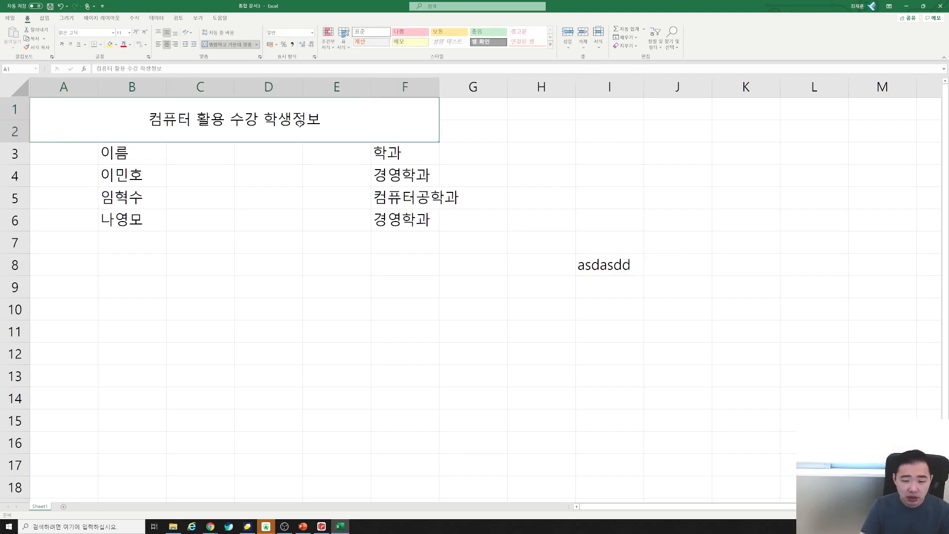
key(ctrl+z)
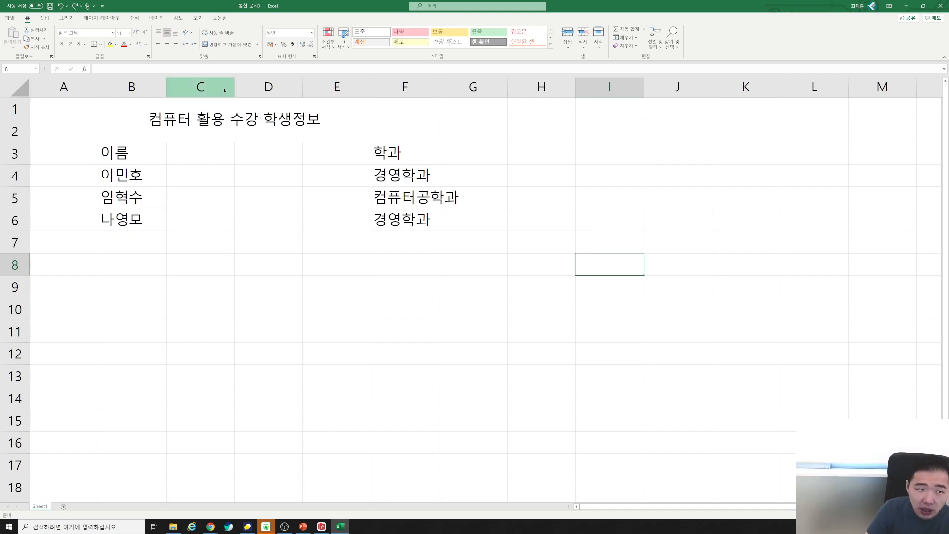
click(276, 126)
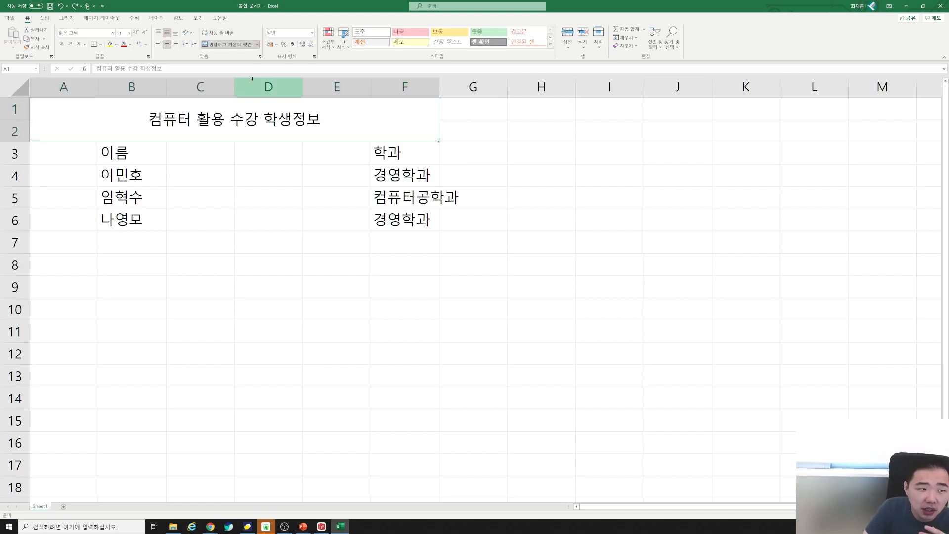
Drag the 학과 list from F3:F6 into C3:C6 beside the names.
click(257, 45)
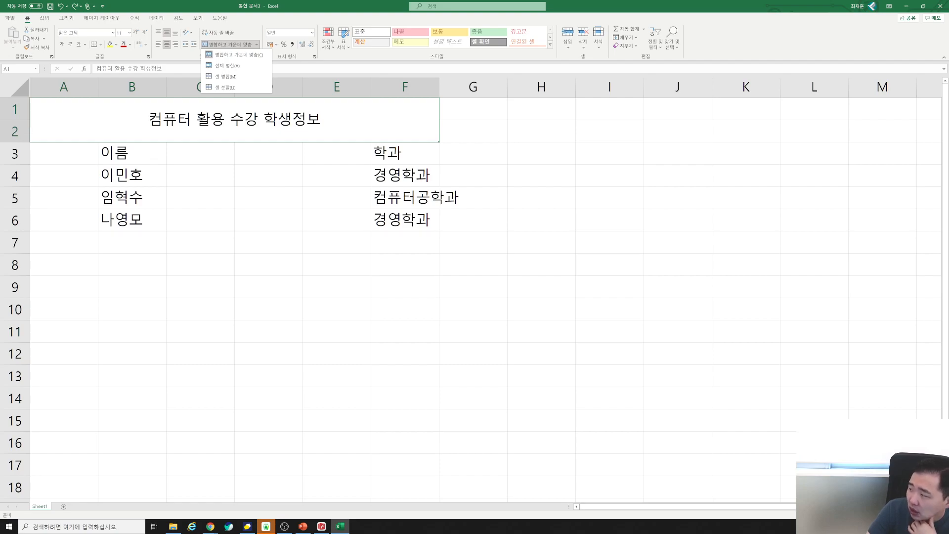
click(414, 195)
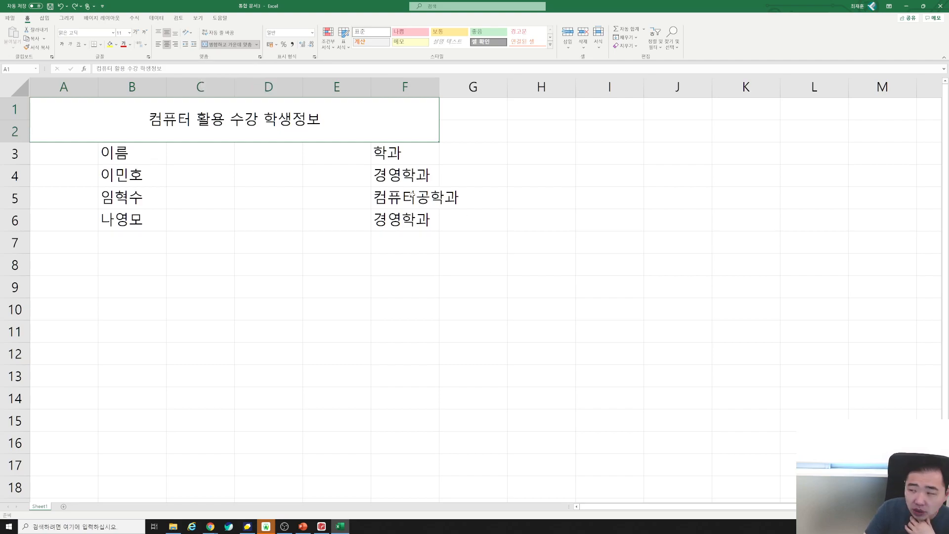
drag(399, 166, 186, 221)
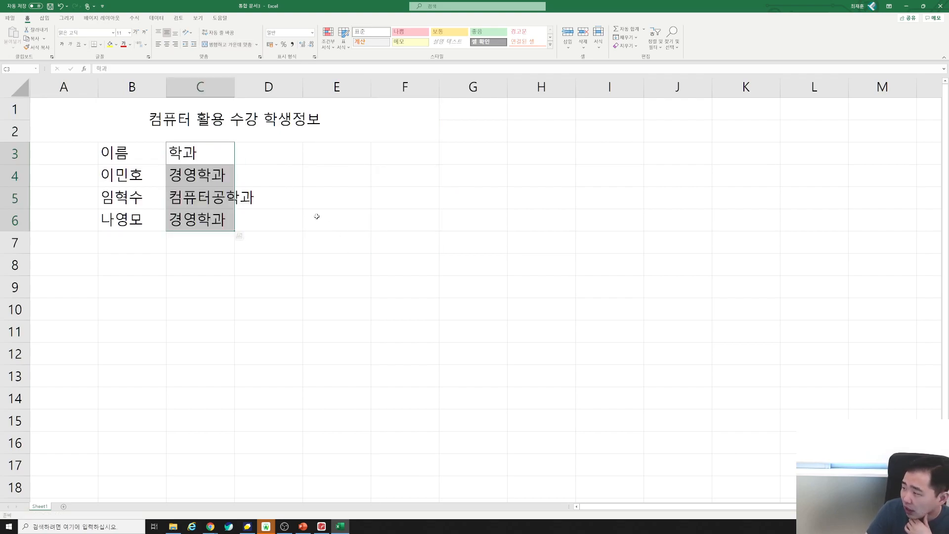
click(247, 158)
Switch to Korean input and enter the header 학년 in D3.
text(gkrsu)
key(BackSpace)
key(BackSpace)
key(BackSpace)
key(BackSpace)
key(BackSpace)
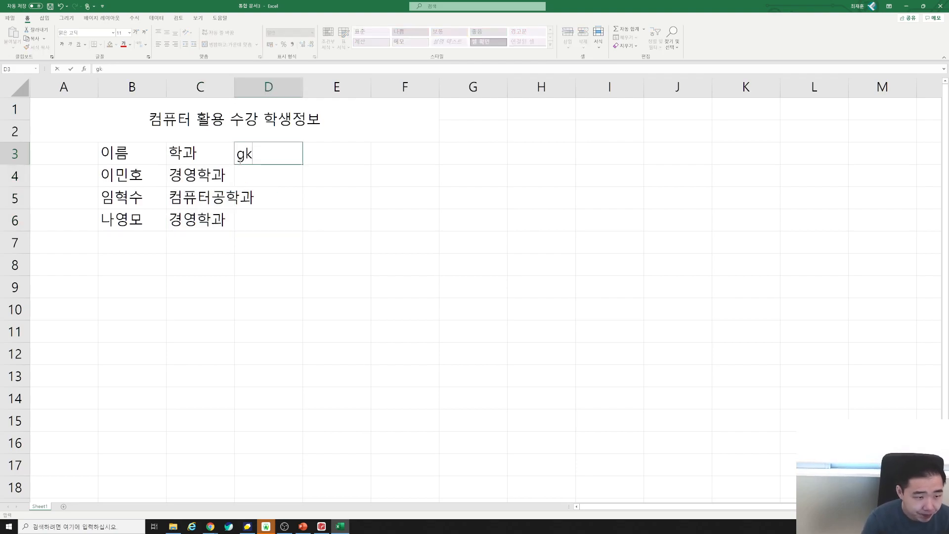
key(Hangul)
text(학ㄱ)
key(BackSpace)
text(년)
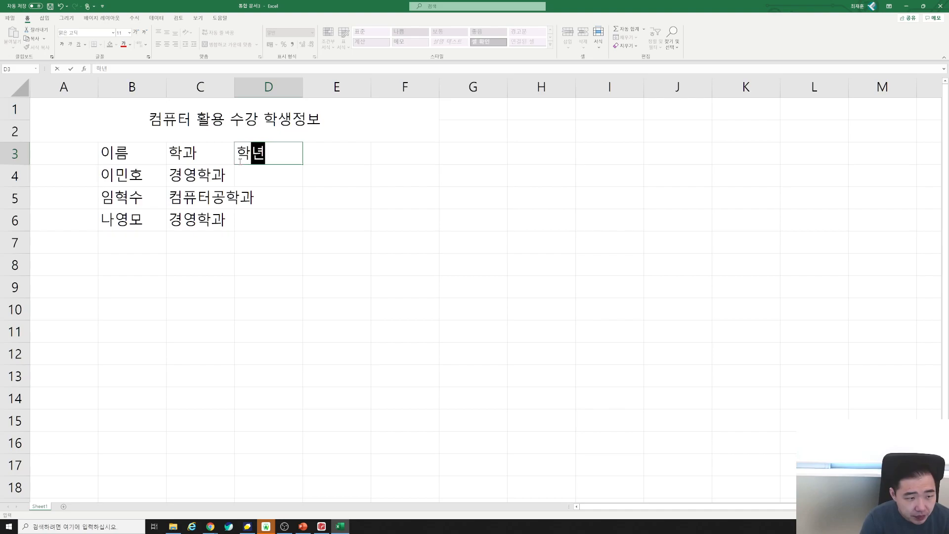
key(Return)
Retype and confirm the 학년 header in D3, ending in E3.
click(240, 162)
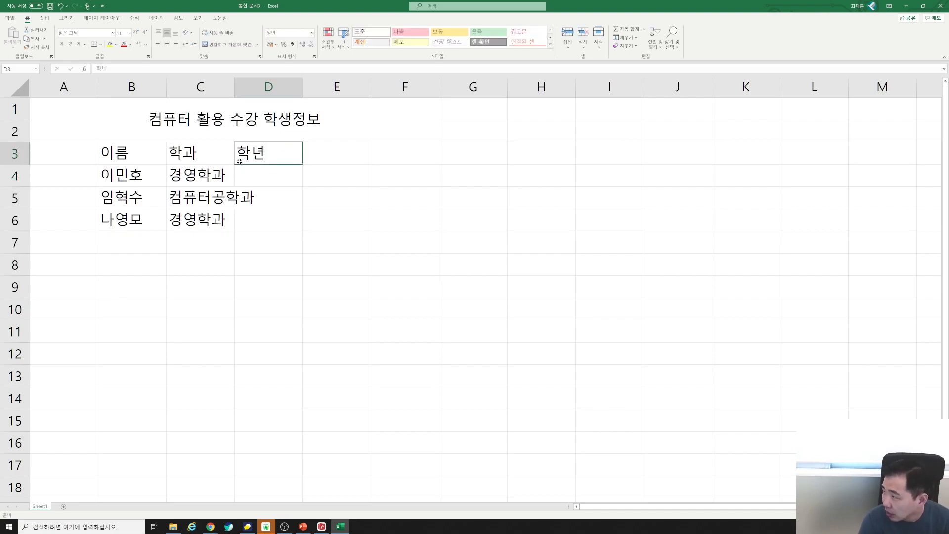
key(Down)
key(Down)
key(Down)
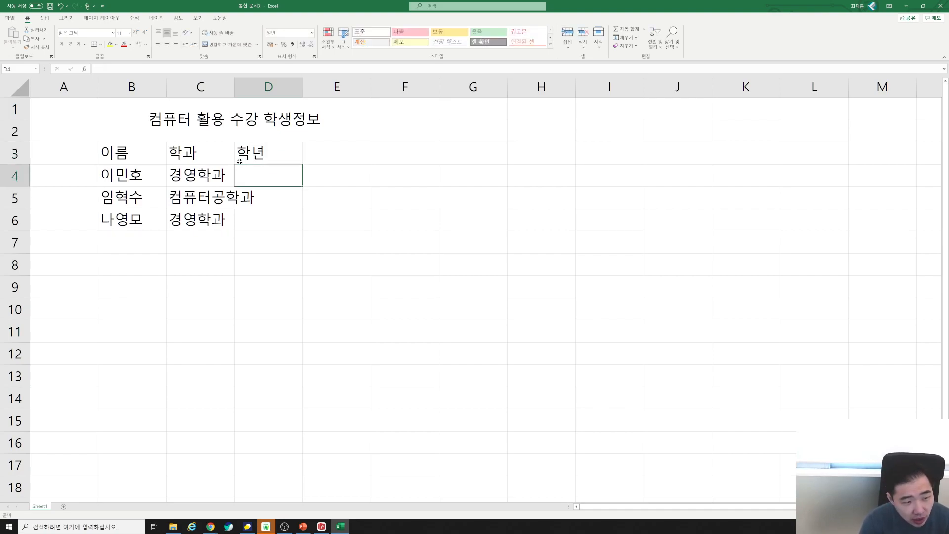
key(Up)
key(Up)
key(Up)
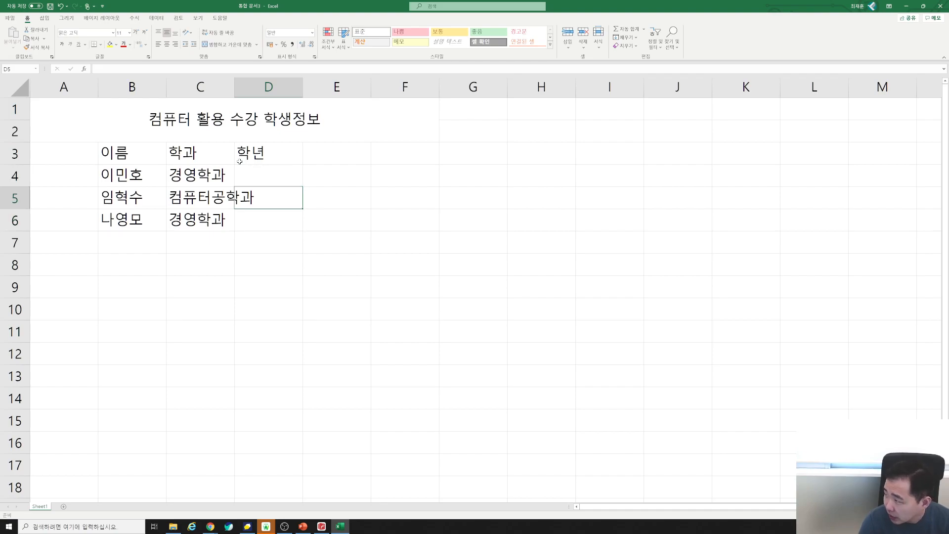
text(ㅎㅏㄱㄴㅕㄴ)
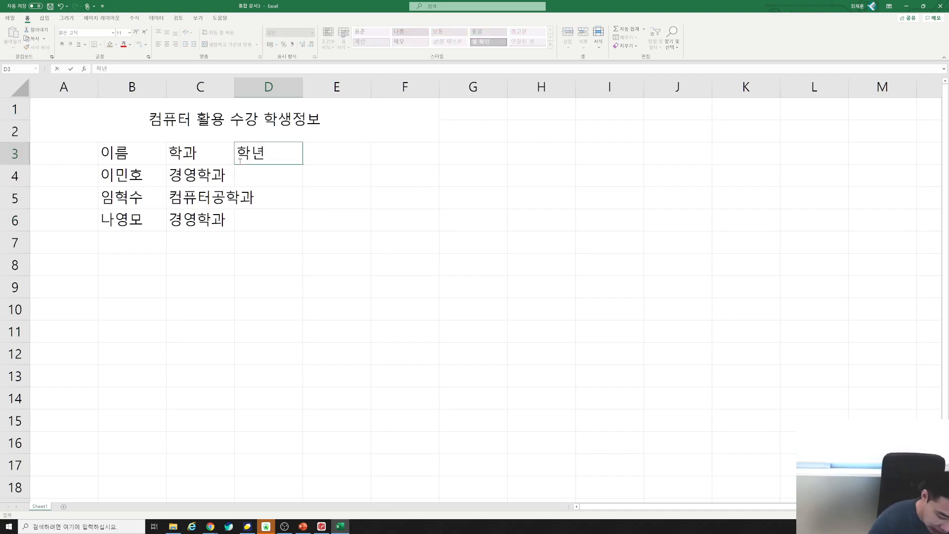
key(Return)
key(Up)
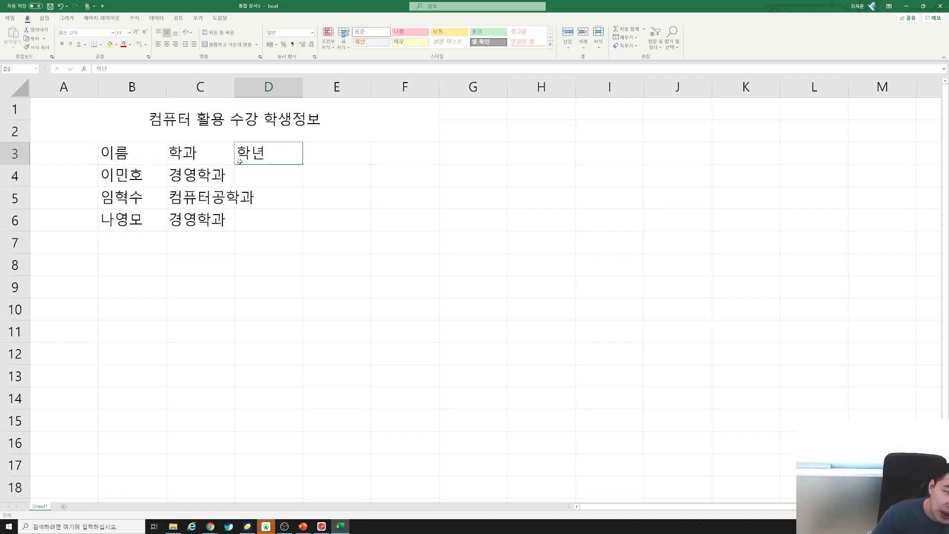
key(Down)
key(Up)
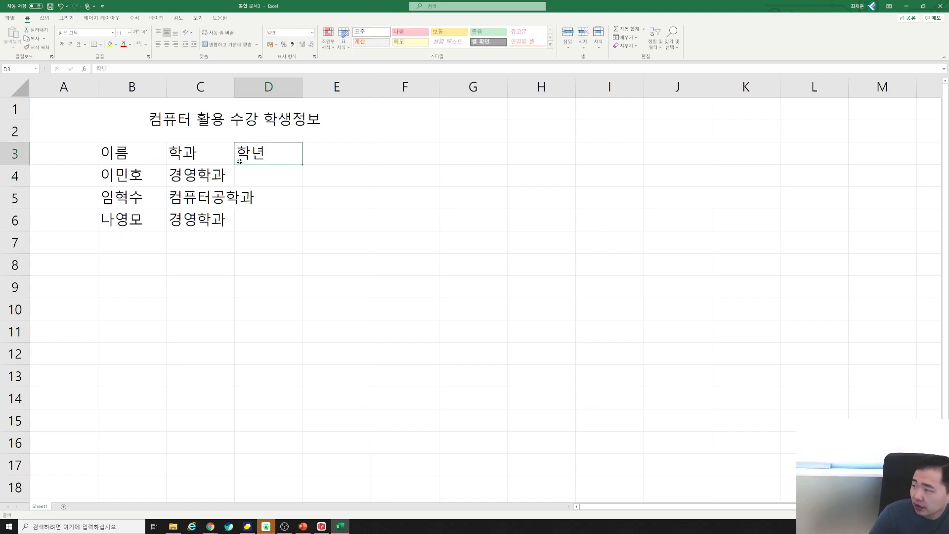
text(ㅎㅏㄱㄴㅕㄴ)
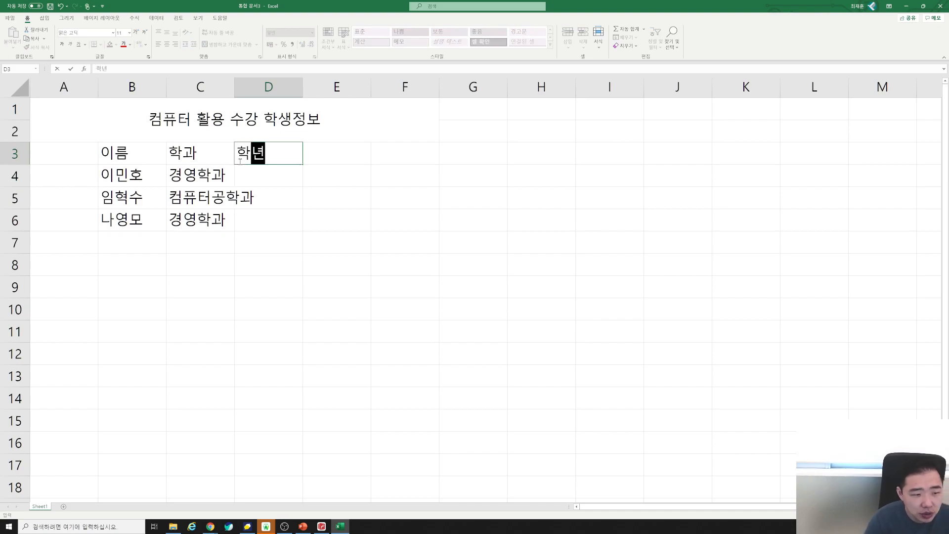
key(Return)
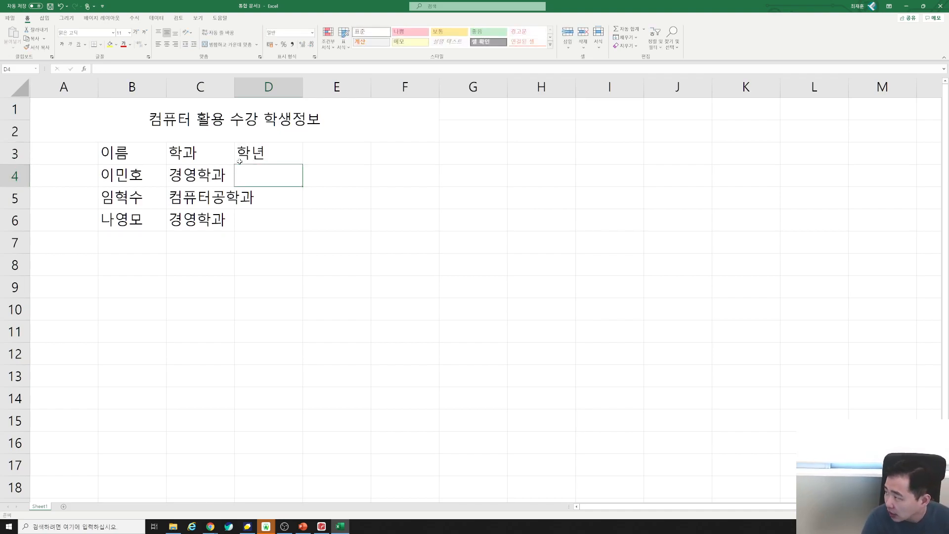
key(Up)
text(ㅎㅏㄱㄴㅕㄴ)
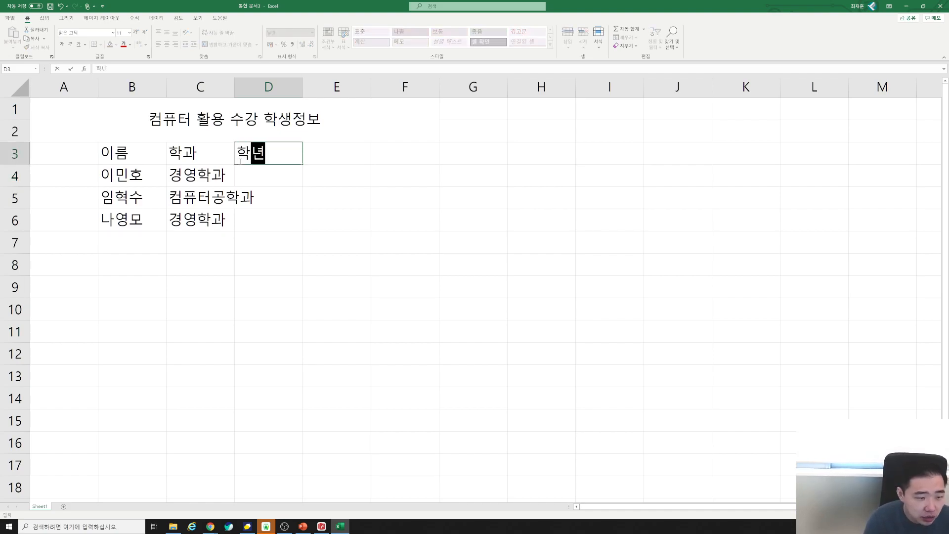
key(Tab)
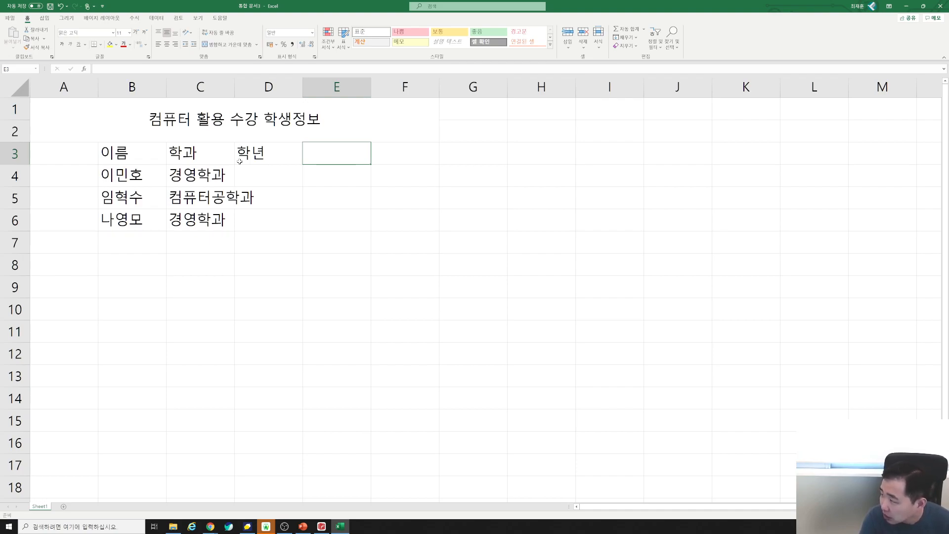
Enter the grades 1학년 in D4 and 3학년 in D5.
key(Left)
key(Down)
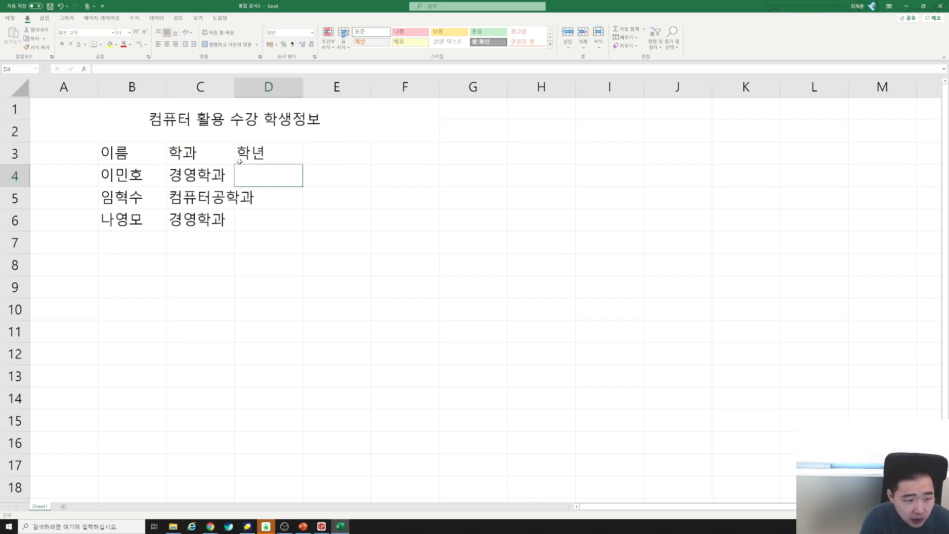
key(Down)
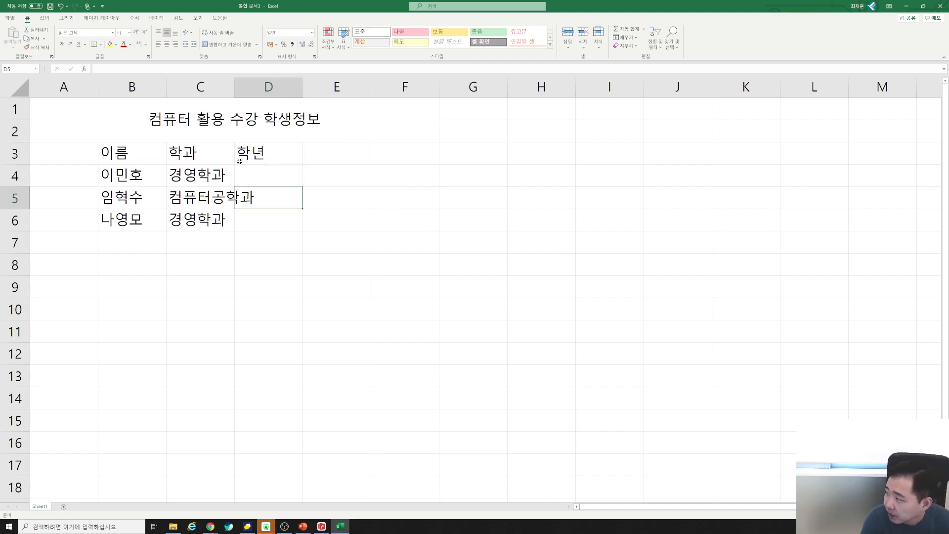
key(Up)
text(1학년)
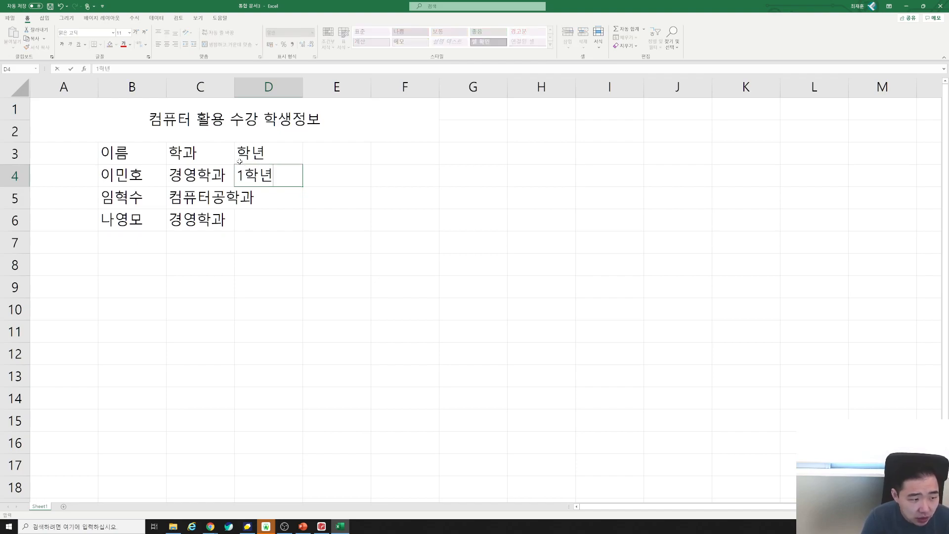
key(Return)
text(3학년)
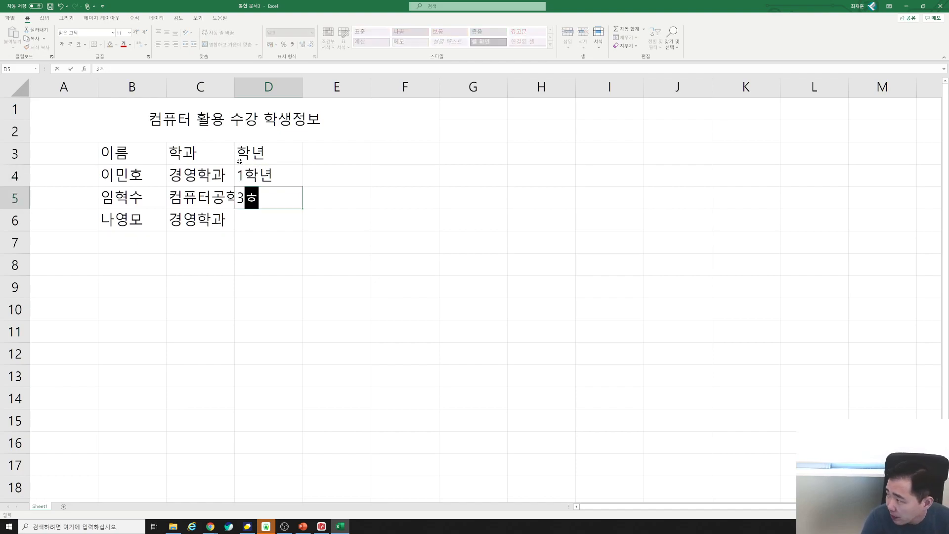
key(Return)
Clear D5, re-enter 3학년 there, and move to the department cell C5.
key(Up)
key(Delete)
key(Left)
key(Left)
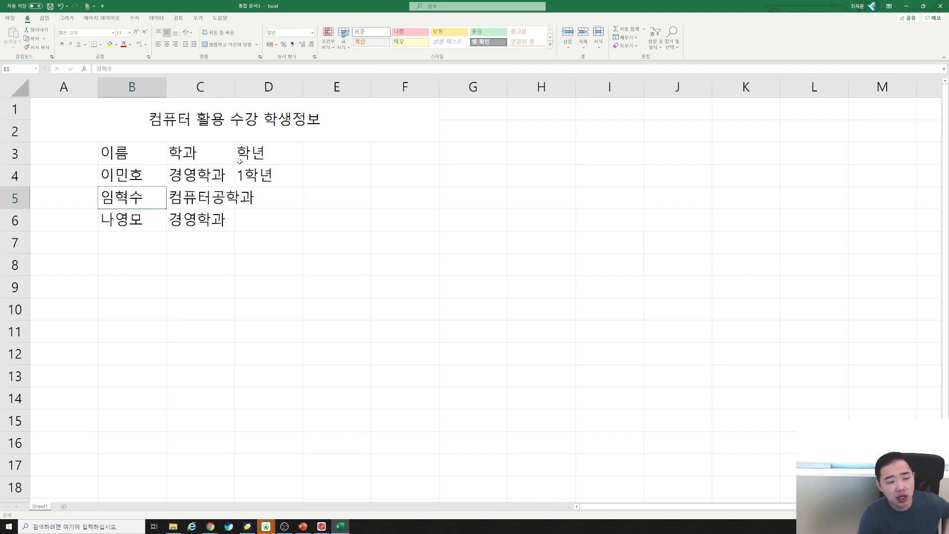
key(Right)
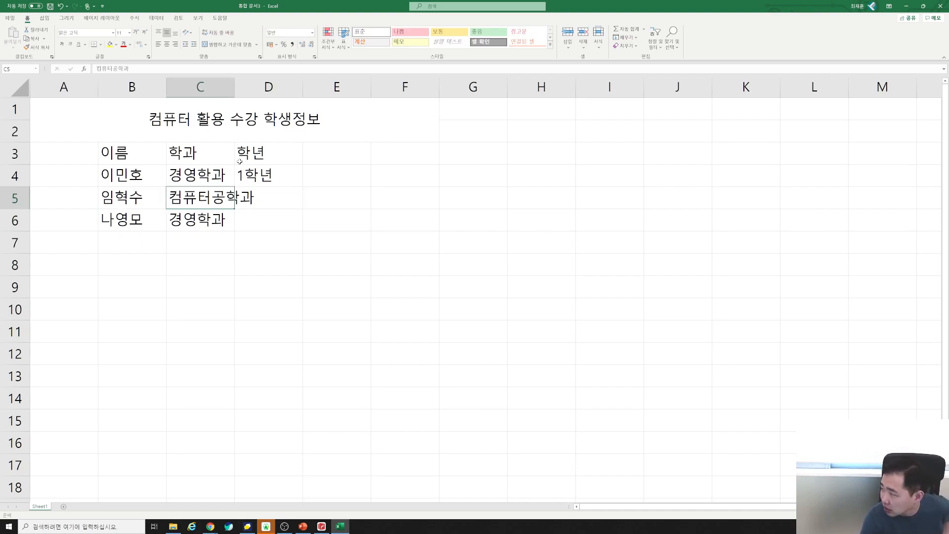
key(Right)
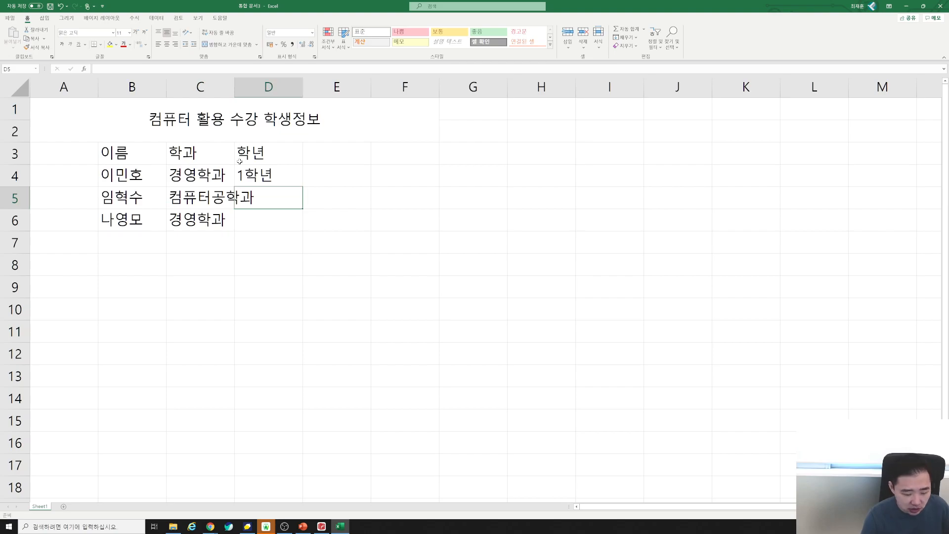
text(3)
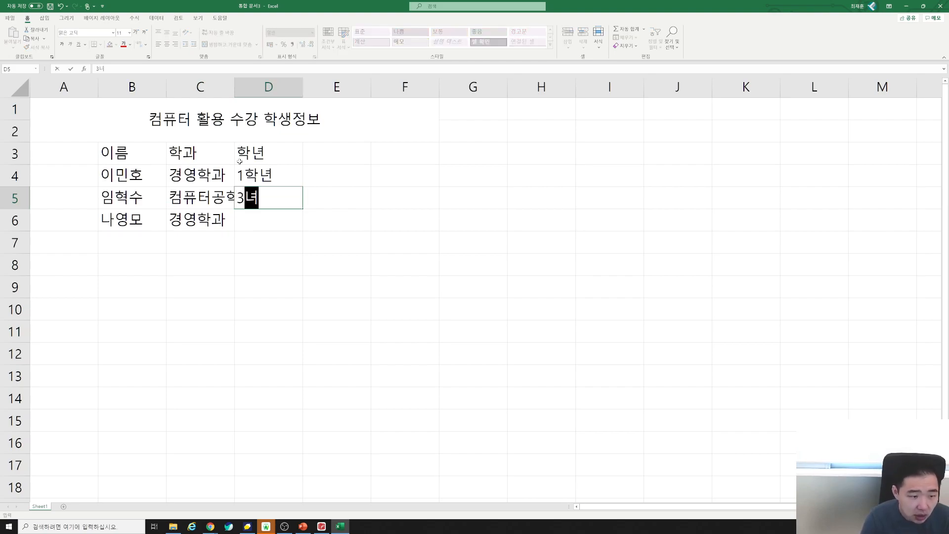
text(학년)
key(Return)
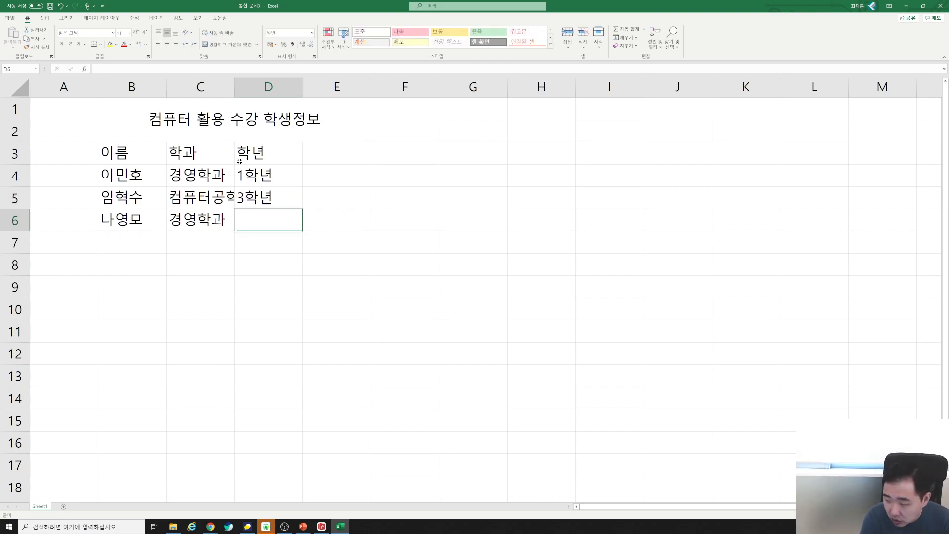
key(Left)
key(Up)
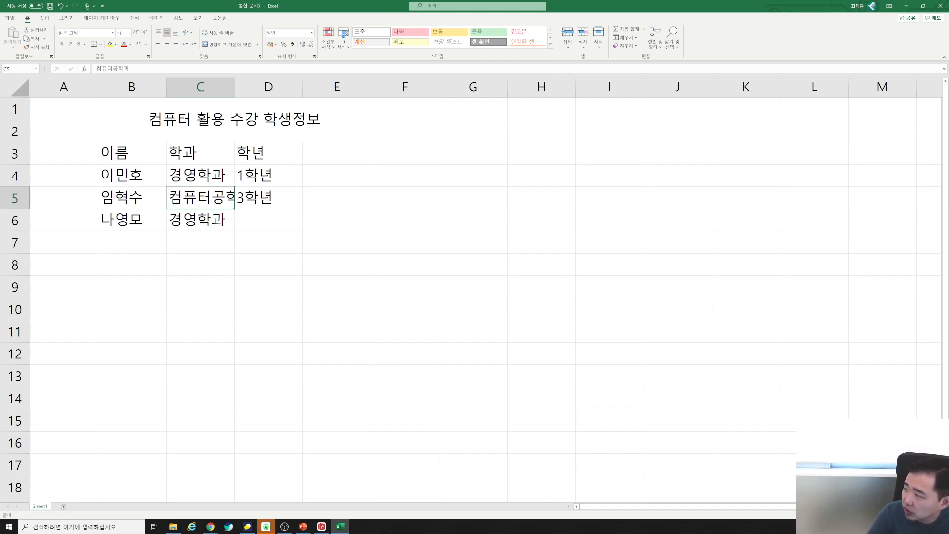
Enter the third student's grade in D6 as 1학년 and 휴학 on two lines, using Alt+Enter.
click(252, 222)
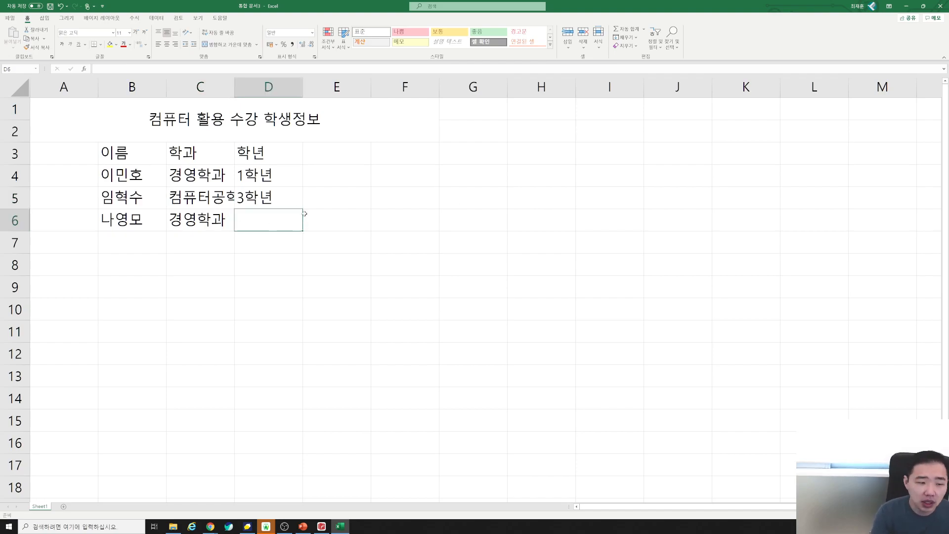
text(1하ㄱ년)
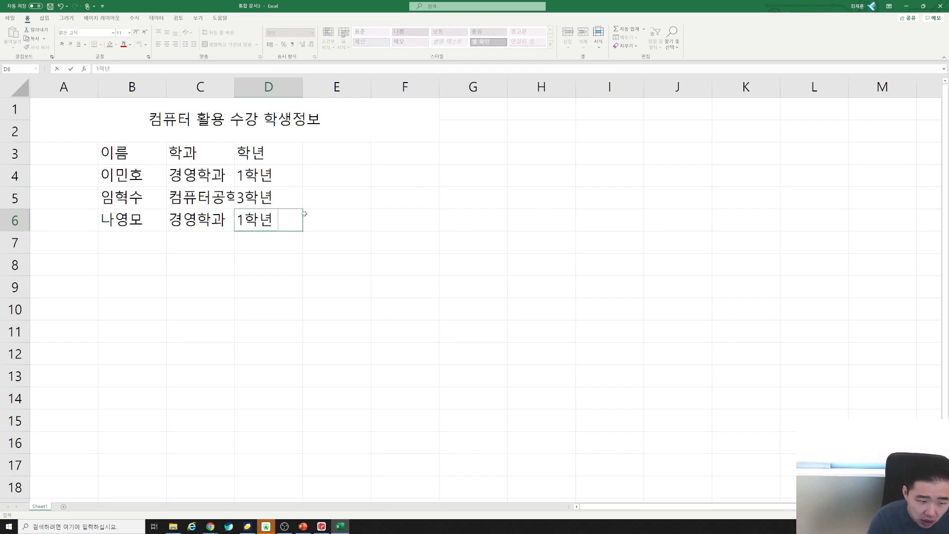
text( 휴ㅎㅏㄱ)
key(BackSpace)
key(BackSpace)
key(BackSpace)
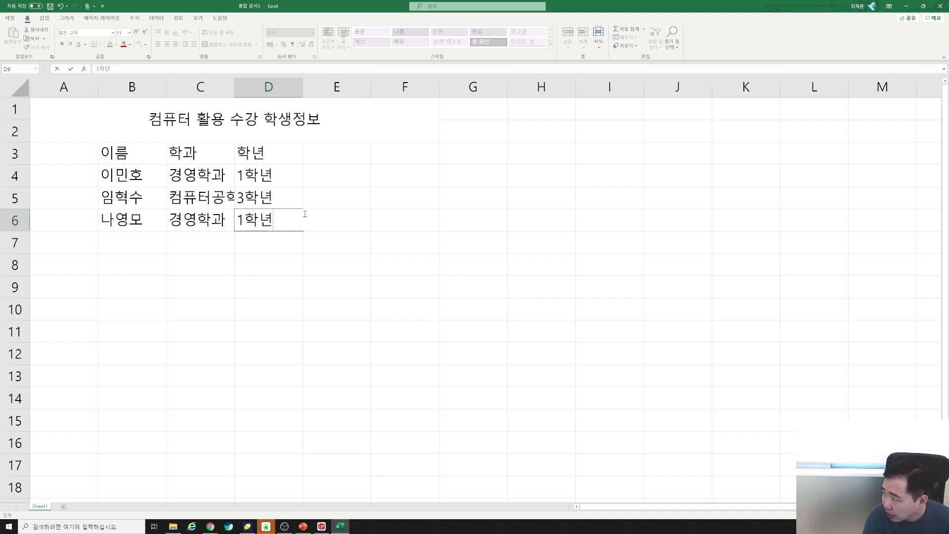
key(alt)
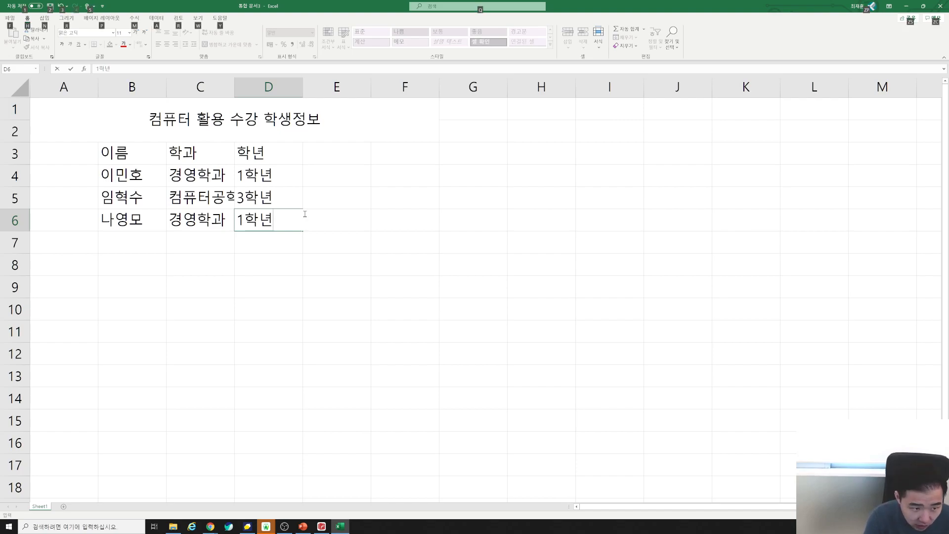
key(alt+Return)
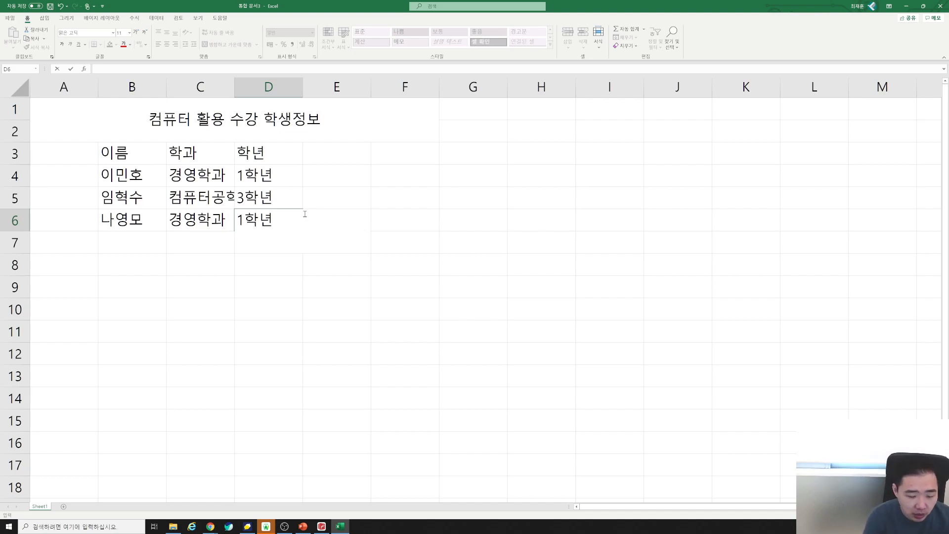
text(휴학)
key(Return)
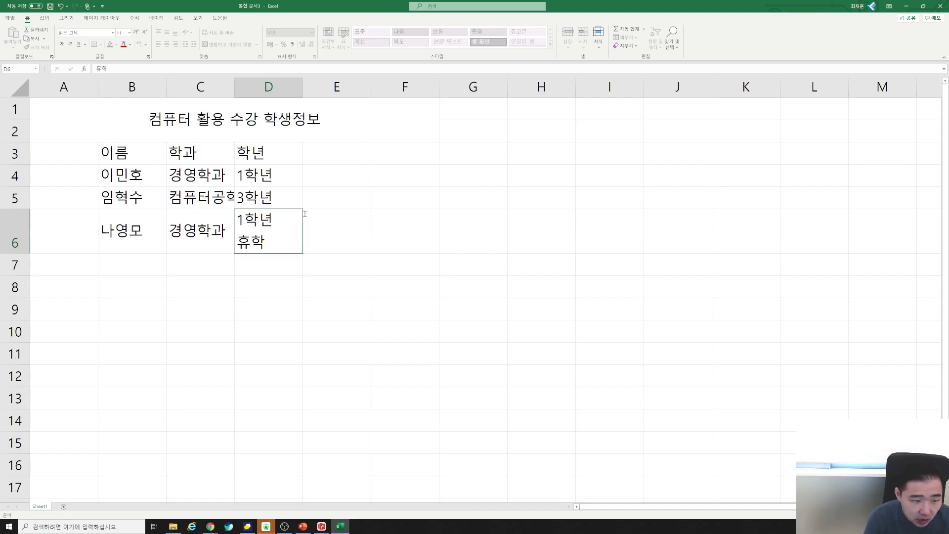
key(Up)
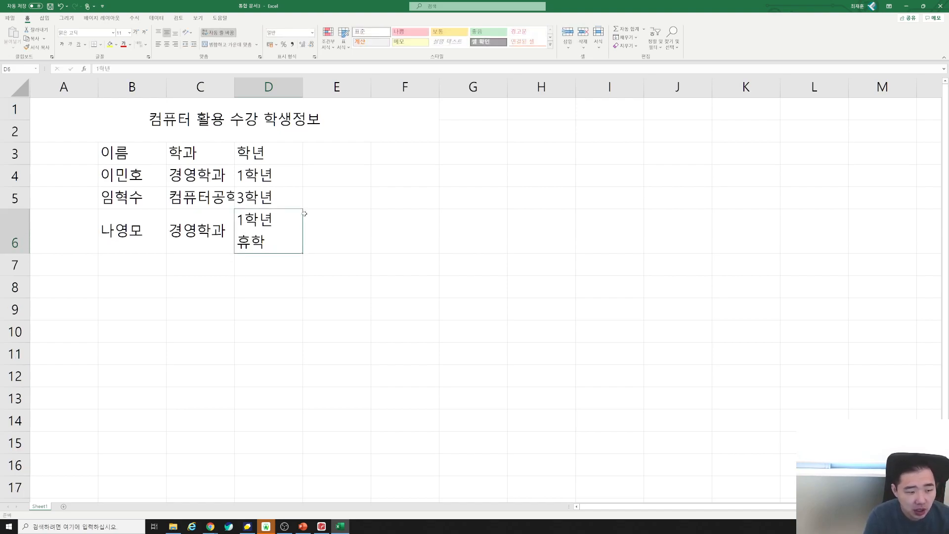
key(Left)
key(Left)
key(Left)
key(Right)
key(Right)
key(Right)
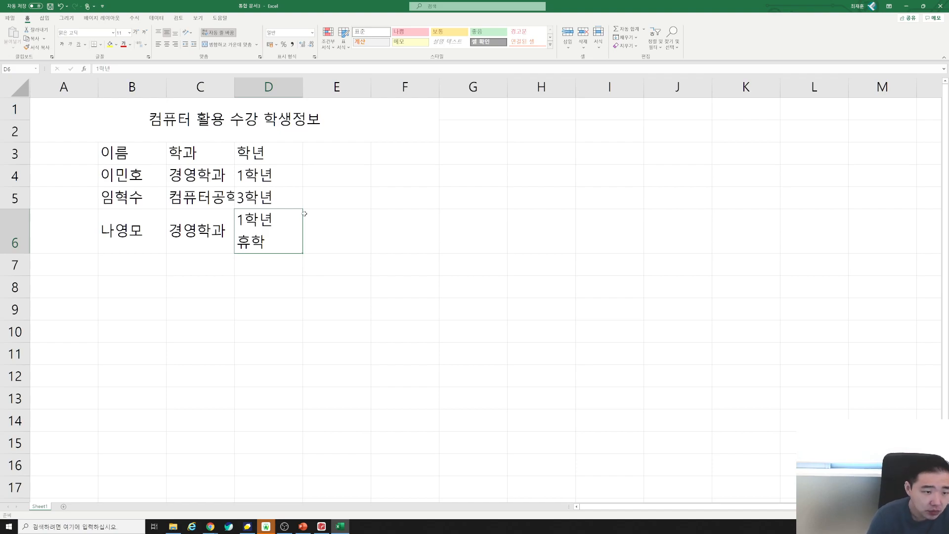
Add the header 전화번호 in cell E3.
key(Right)
key(Up)
key(Up)
key(Up)
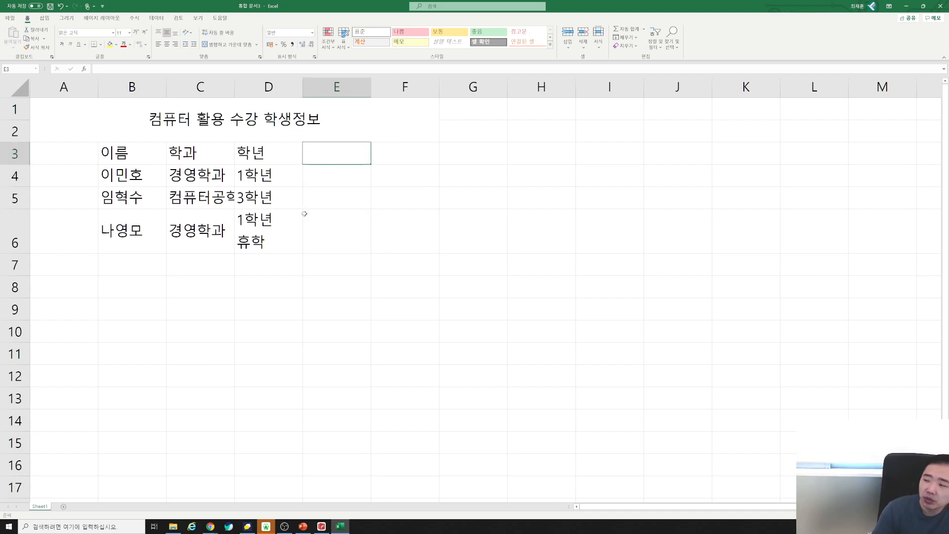
text(전화번호)
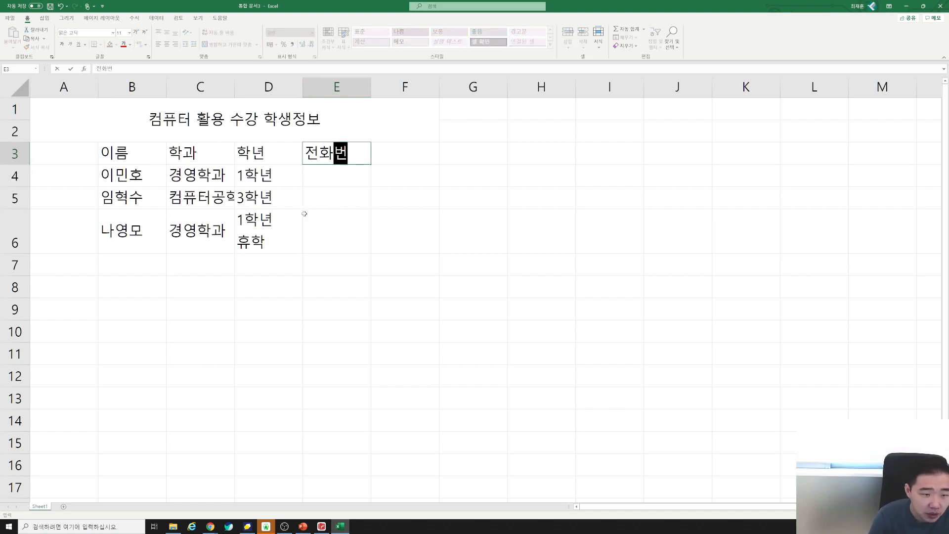
key(Return)
Enter the first student's sample phone number in E4.
text(010)
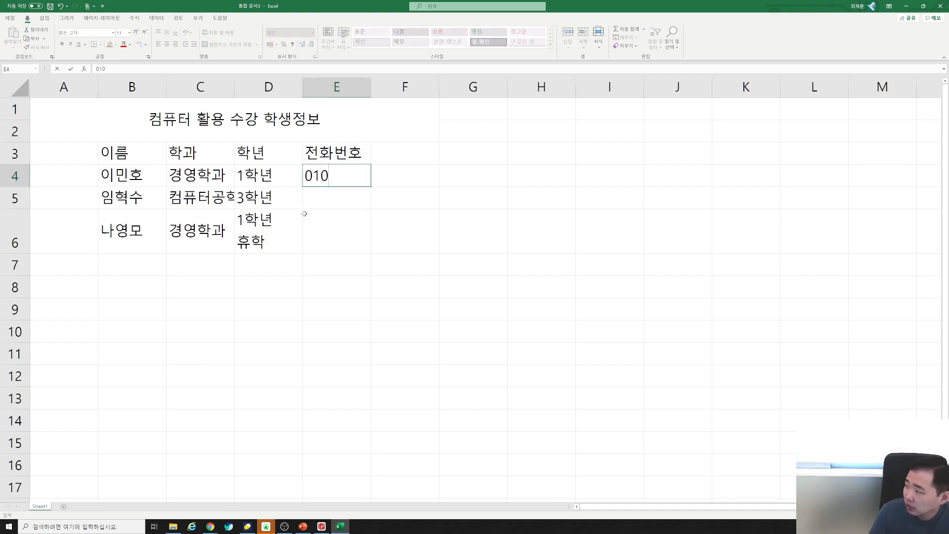
text(123)
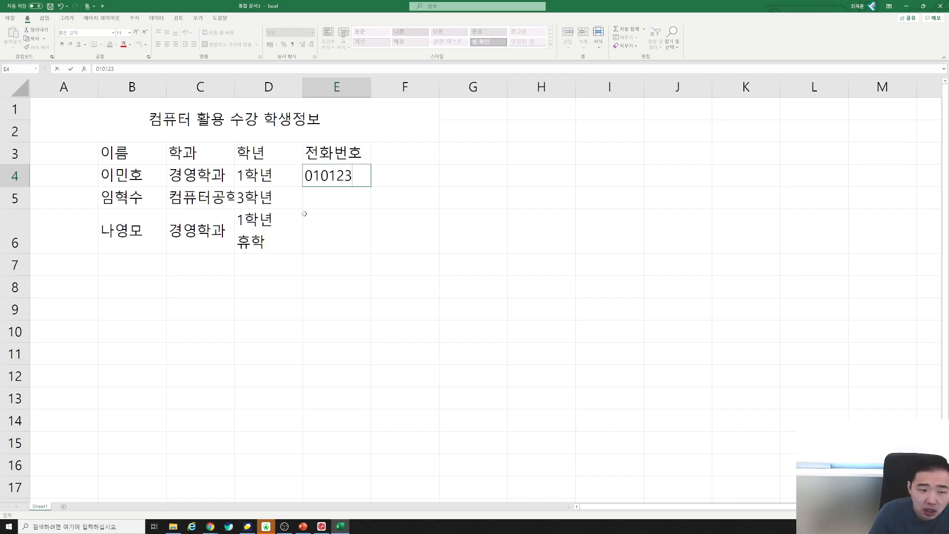
text(45678)
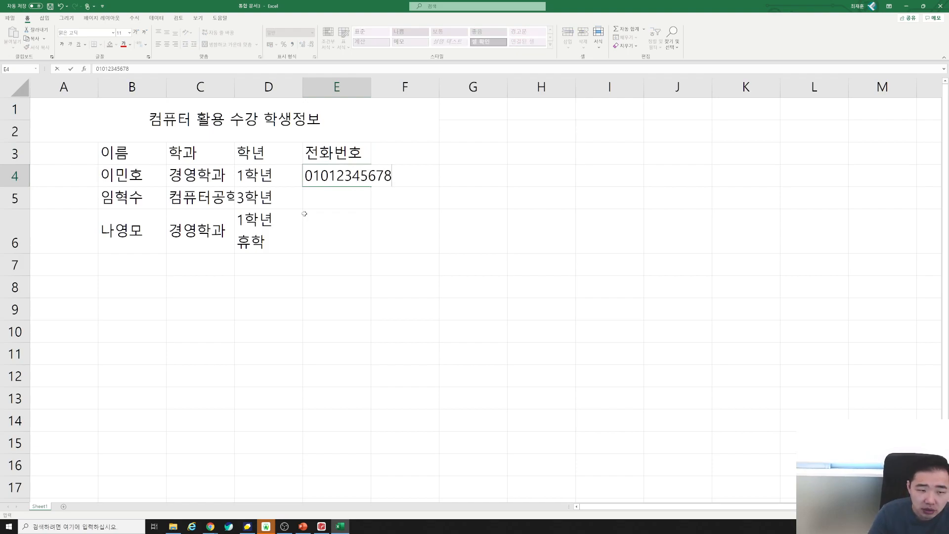
key(ctrl+Return)
key(Return)
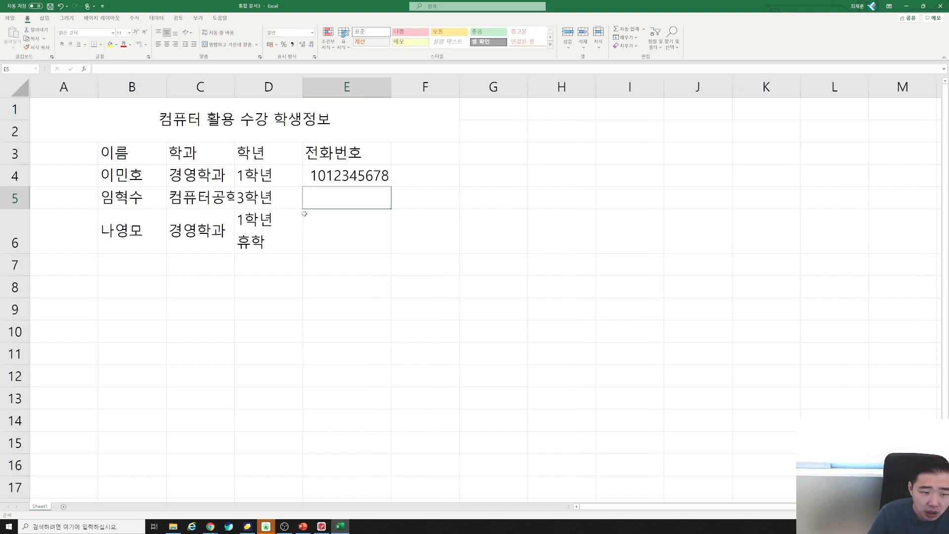
key(Up)
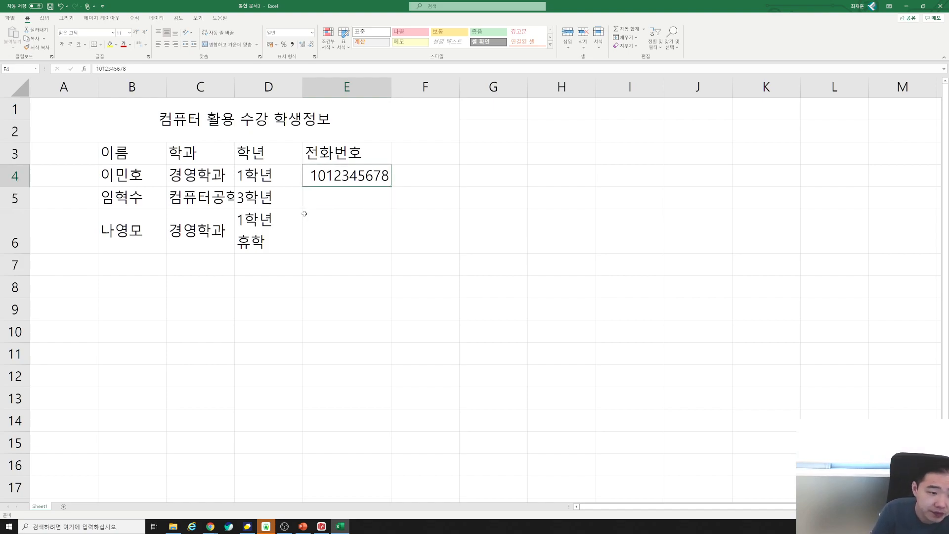
key(Delete)
text(0)
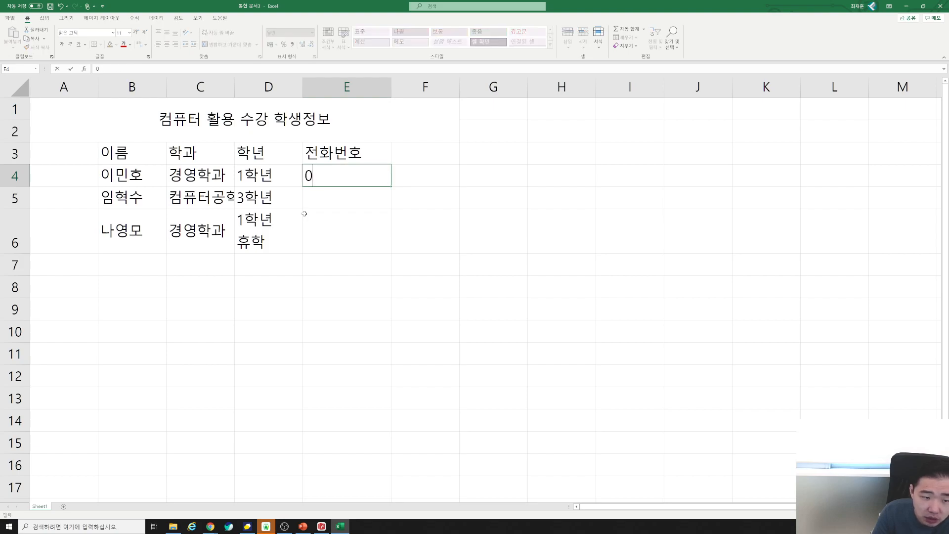
text(1012345678)
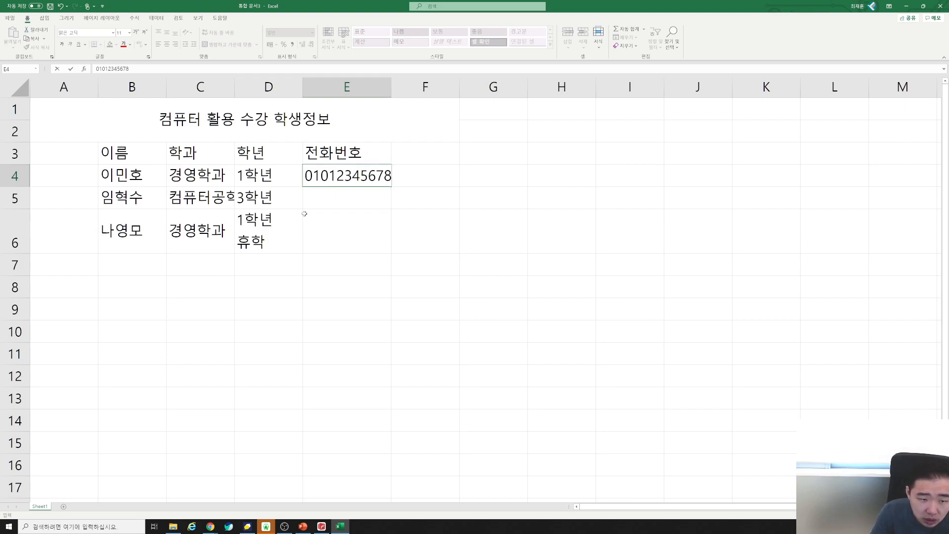
key(Return)
key(Up)
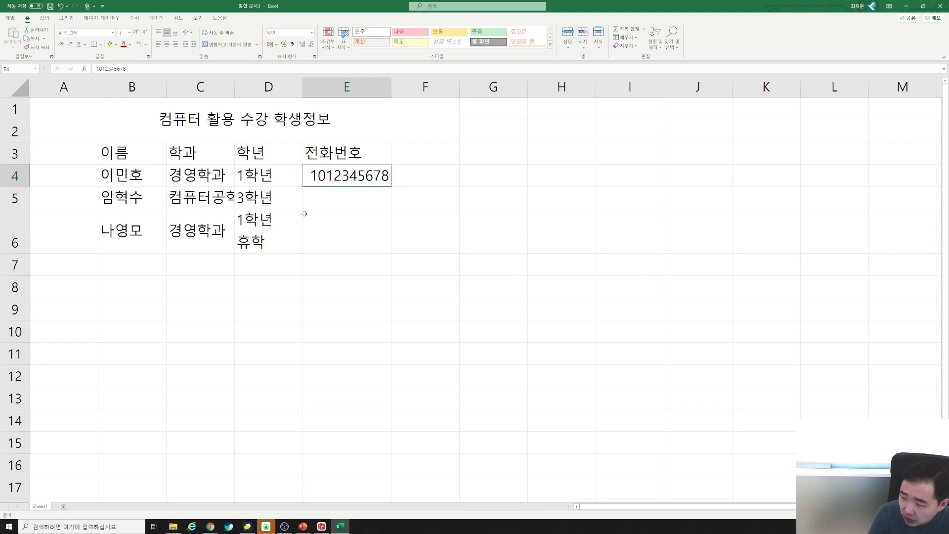
key(Return)
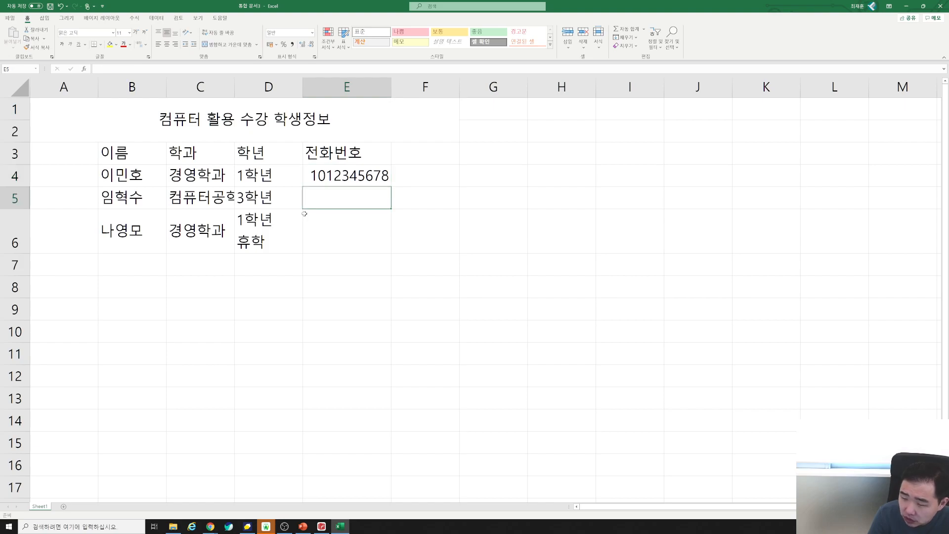
key(Return)
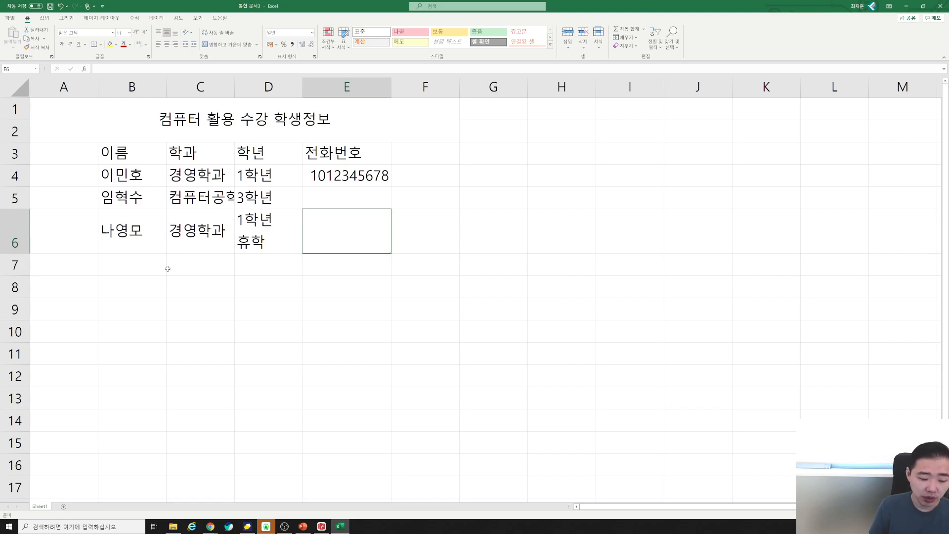
drag(110, 122, 375, 254)
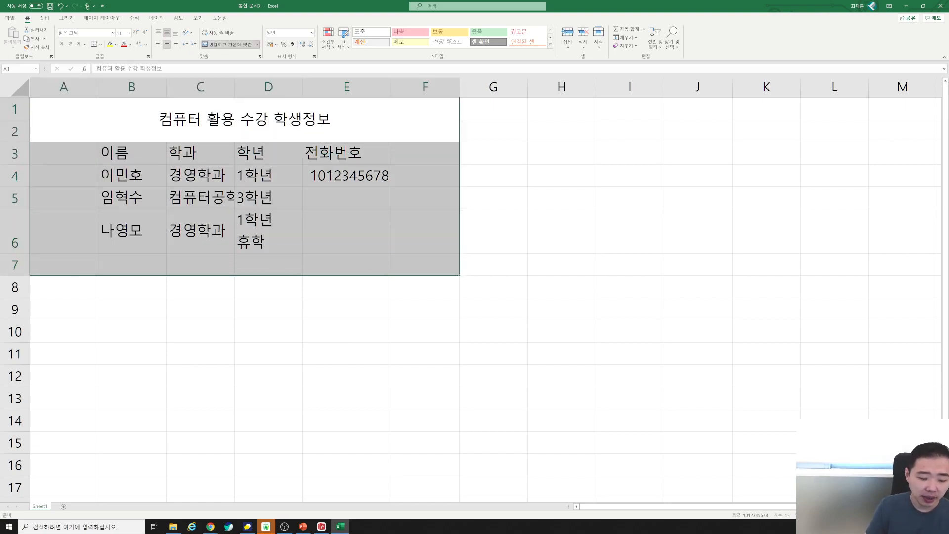
click(322, 527)
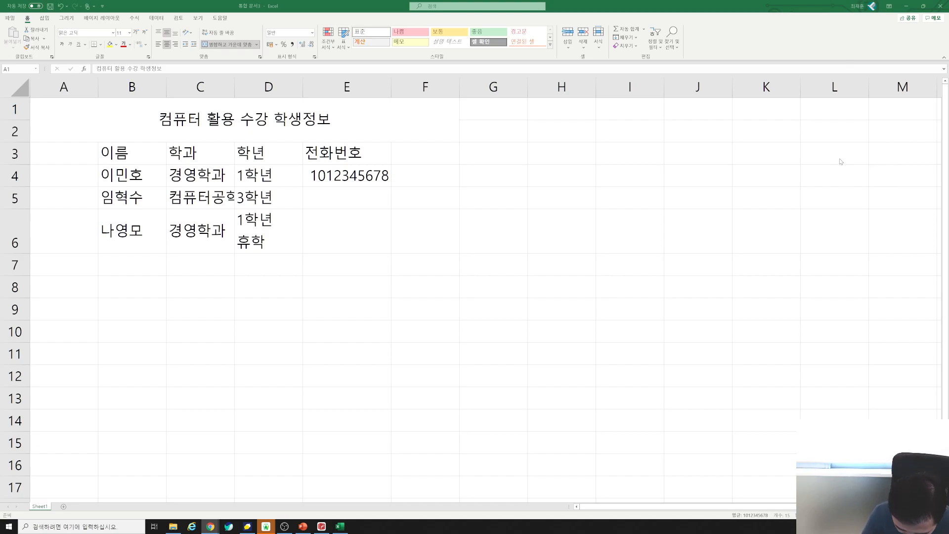
key(alt+Tab)
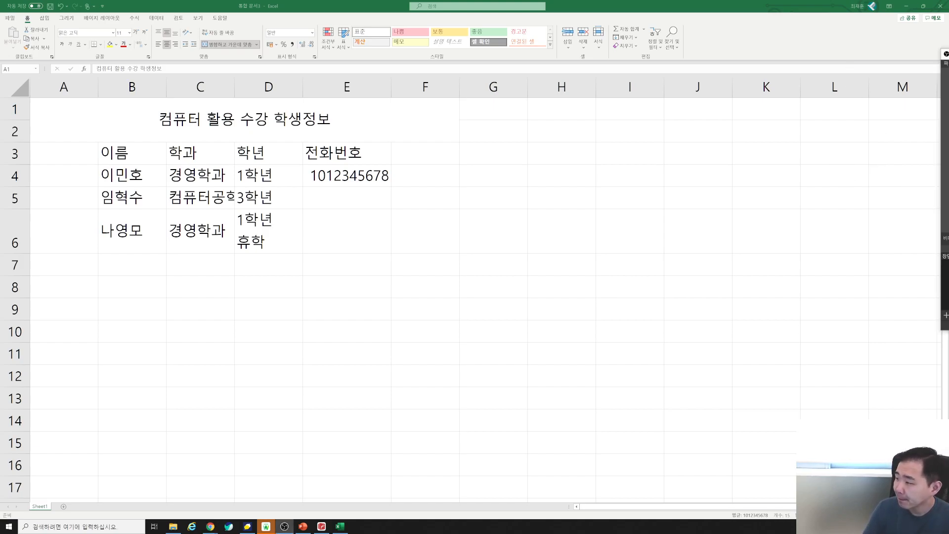